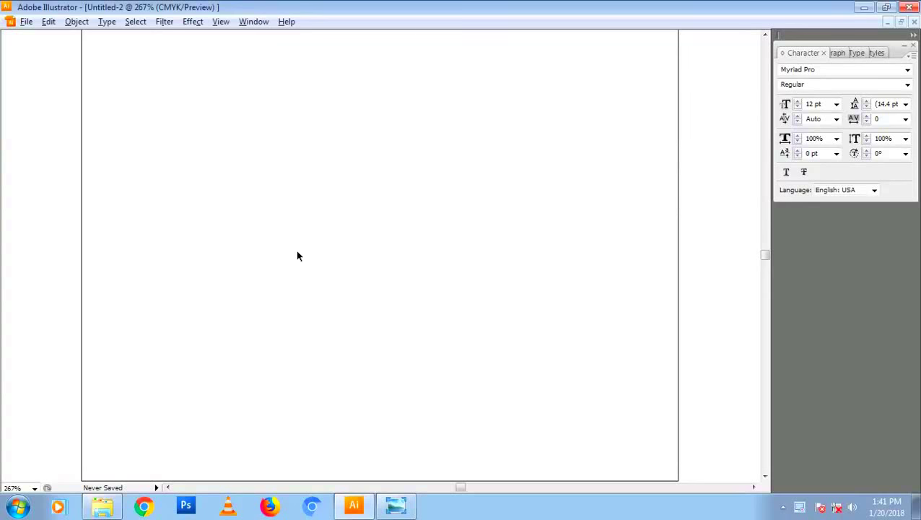
Step: Type 'thats great' near the page centre and show the Tools panel
{"action": "key", "text": "t"}
{"action": "left_click", "coordinate": [296, 245]}
{"action": "type", "text": "tha"}
{"action": "type", "text": "ts great"}
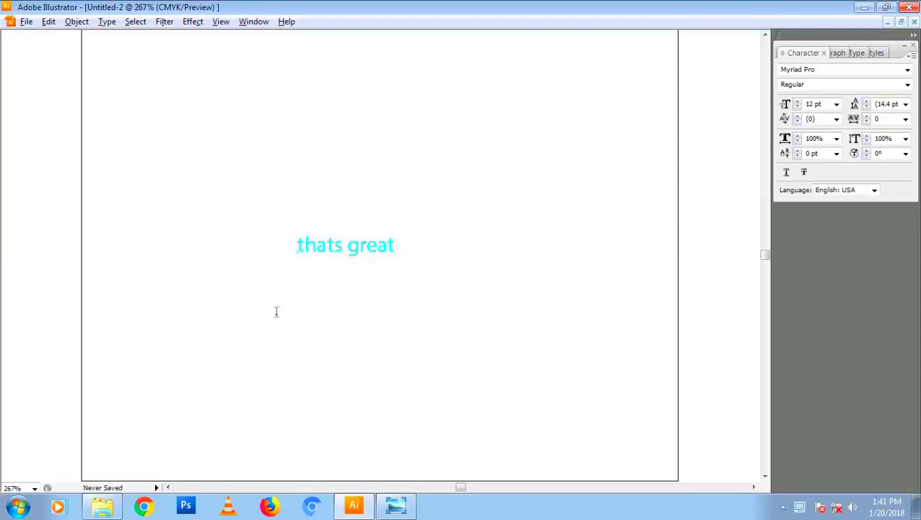
{"action": "left_click", "coordinate": [254, 21]}
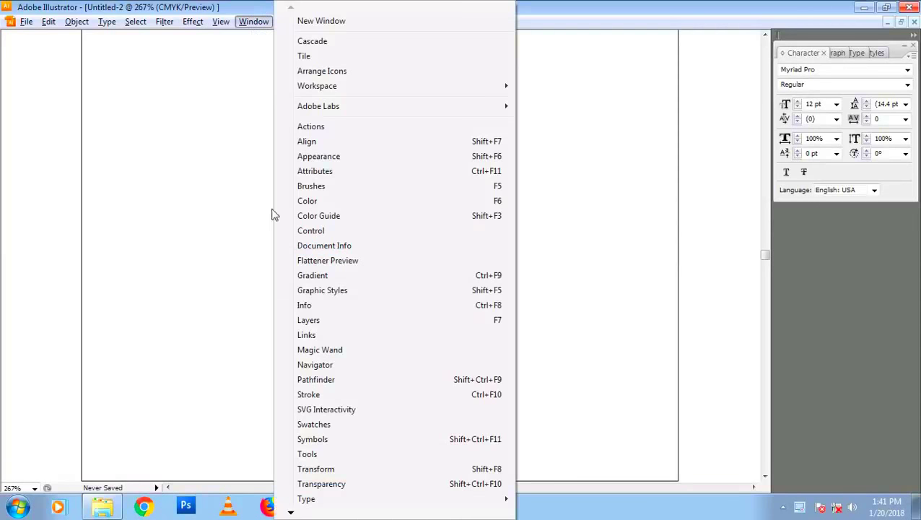
{"action": "left_click", "coordinate": [310, 459]}
Step: Change the text to all capitals so it reads THATS GREAT
{"action": "left_click", "coordinate": [28, 97]}
{"action": "left_click", "coordinate": [455, 283]}
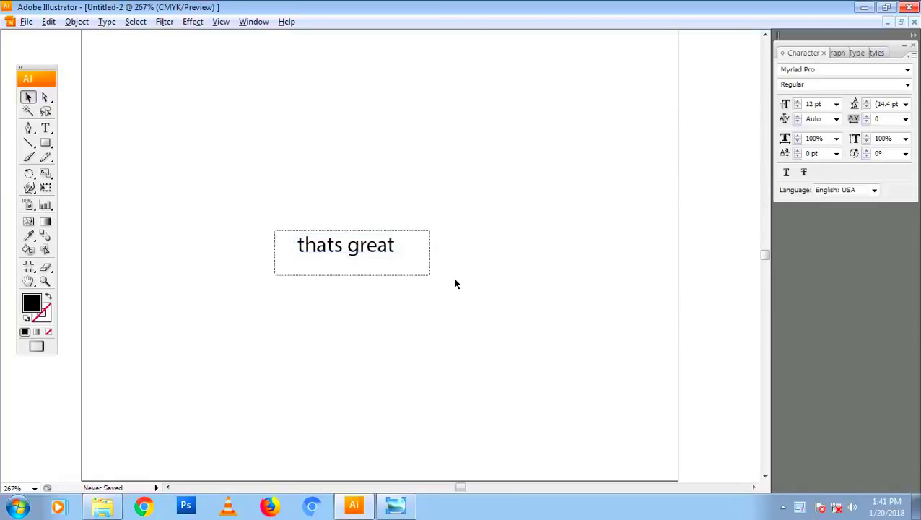
{"action": "key", "text": "ctrl+a"}
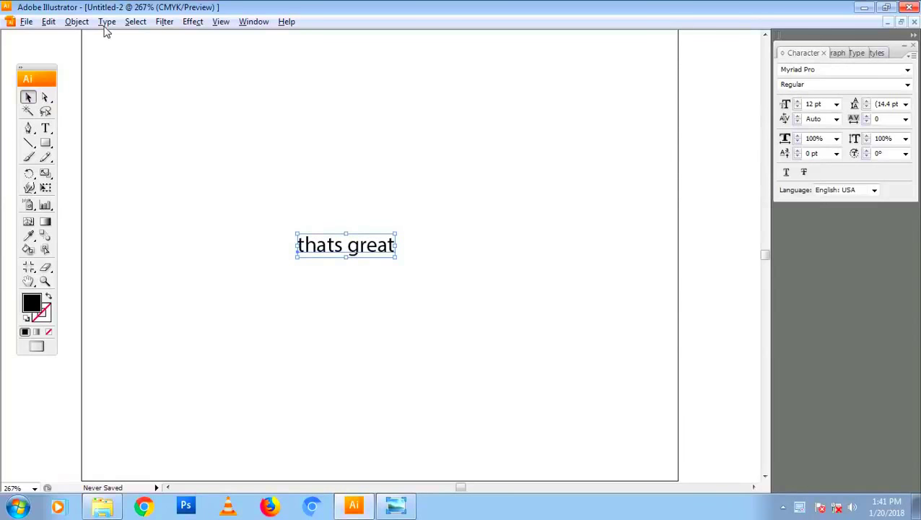
{"action": "left_click", "coordinate": [106, 22]}
{"action": "left_click", "coordinate": [346, 203]}
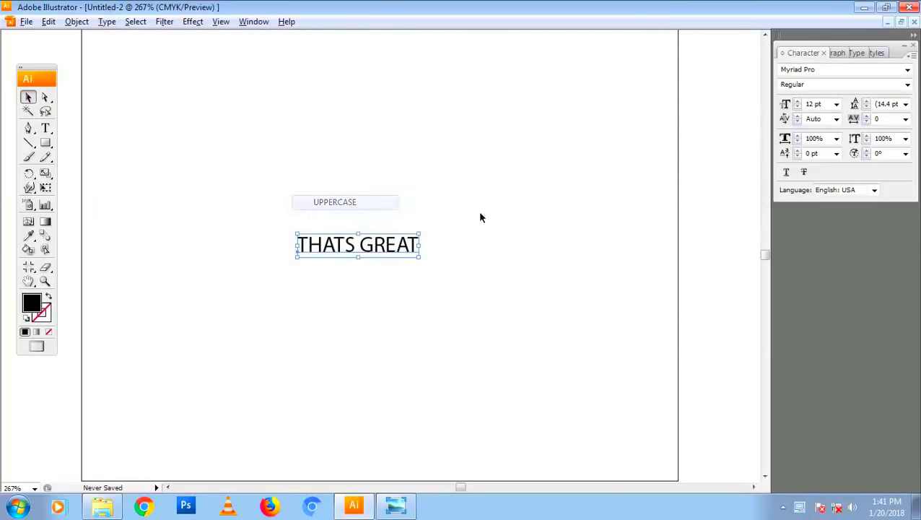
Step: Set THATS GREAT in the Reckoner Bold font
{"action": "left_click", "coordinate": [823, 70]}
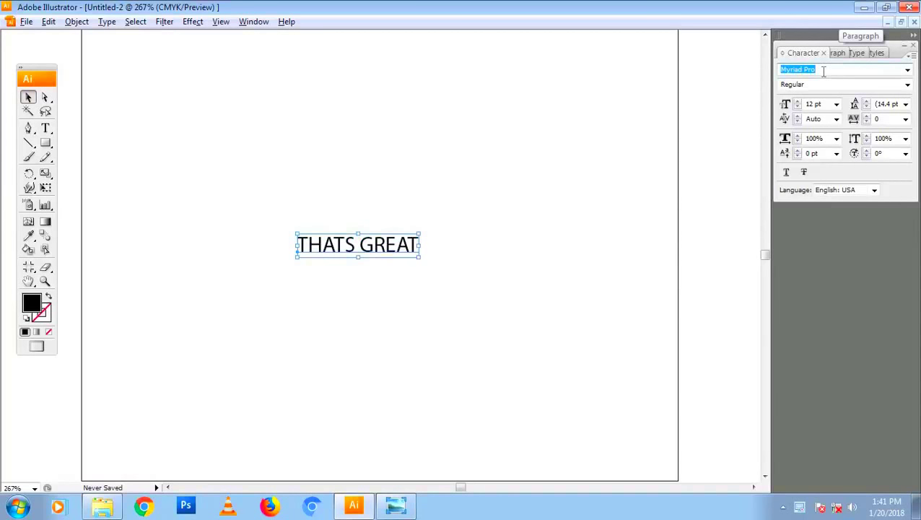
{"action": "type", "text": "Reckoner"}
{"action": "key", "text": "Return"}
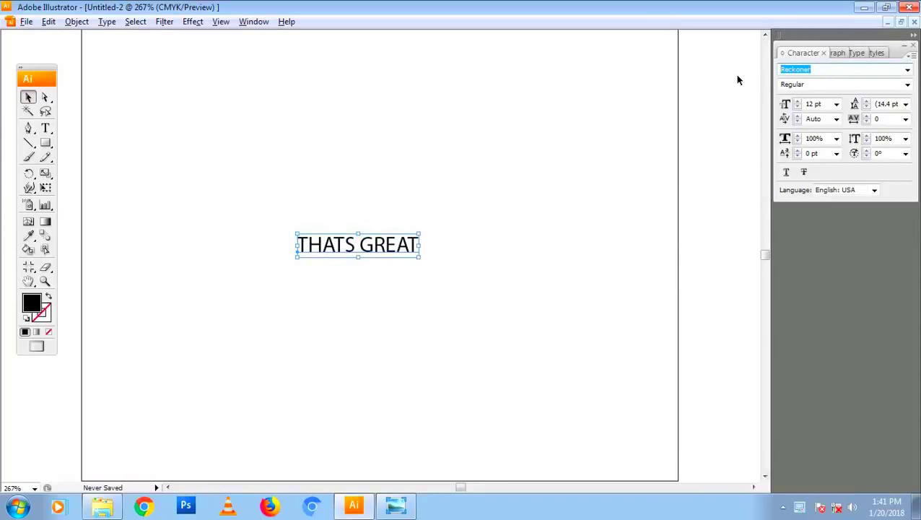
{"action": "key", "text": "Return"}
{"action": "left_click", "coordinate": [909, 85]}
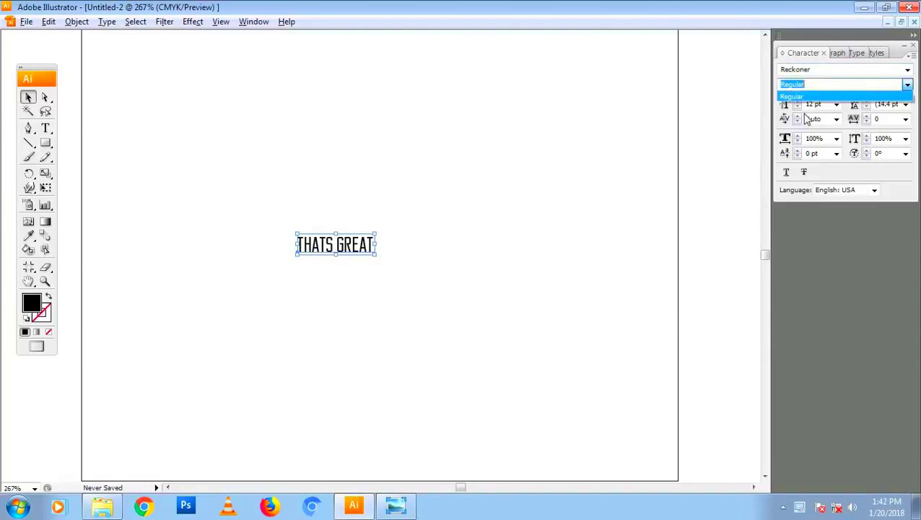
{"action": "left_click", "coordinate": [908, 70]}
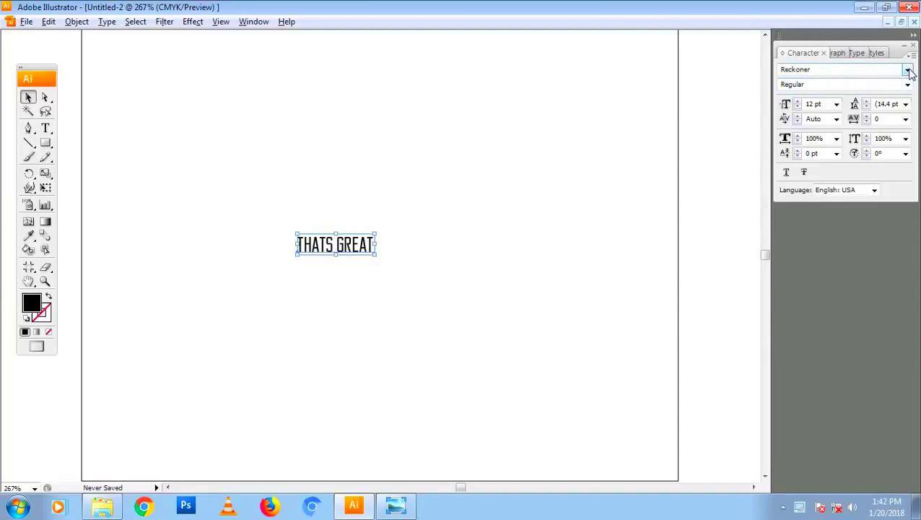
{"action": "left_click", "coordinate": [908, 70]}
{"action": "left_click", "coordinate": [835, 92]}
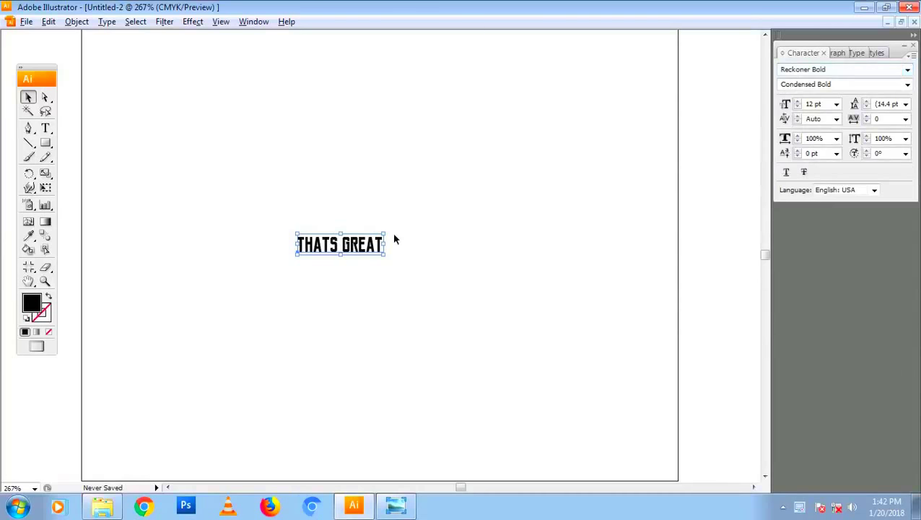
Step: Scale the headline up to 46.68 pt and reselect it
{"action": "mouse_move", "coordinate": [376, 244]}
{"action": "left_mouse_down"}
{"action": "mouse_move", "coordinate": [596, 249]}
{"action": "mouse_move", "coordinate": [503, 252]}
{"action": "left_mouse_up"}
{"action": "left_click", "coordinate": [500, 305]}
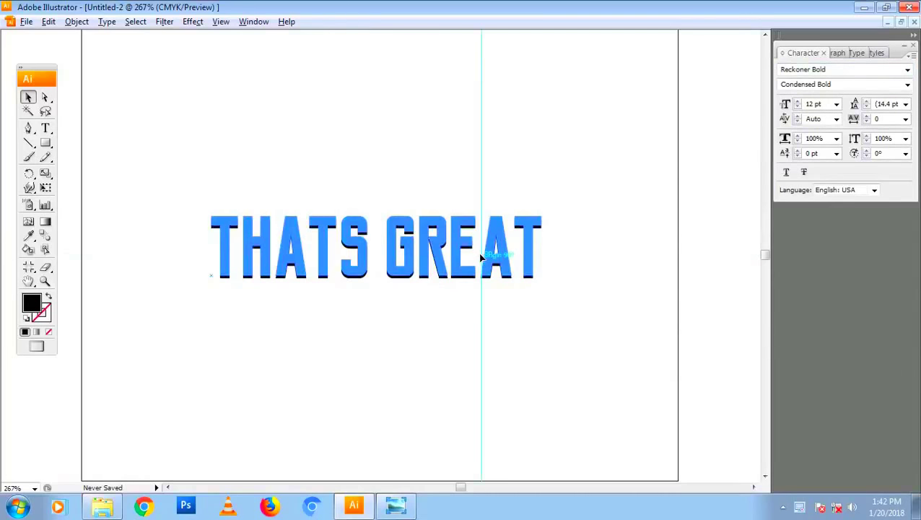
{"action": "left_click", "coordinate": [579, 395]}
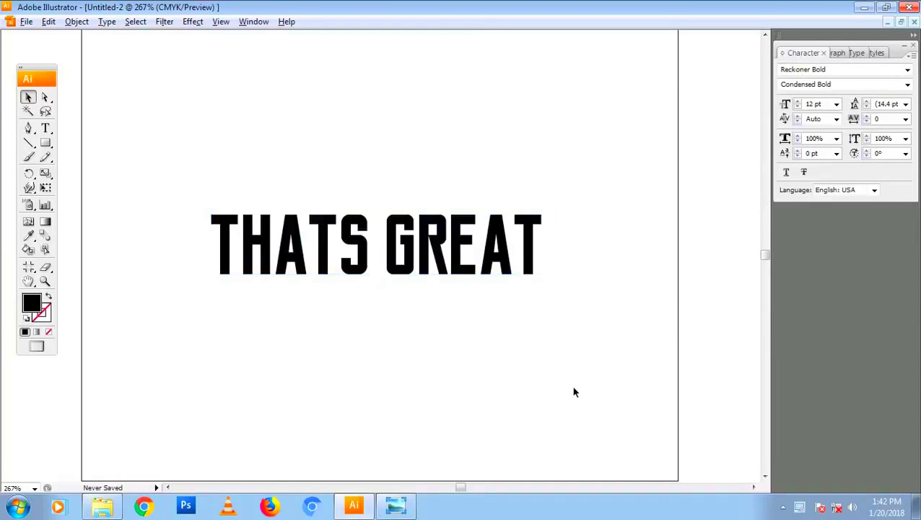
{"action": "left_click", "coordinate": [503, 322]}
{"action": "left_click", "coordinate": [443, 268]}
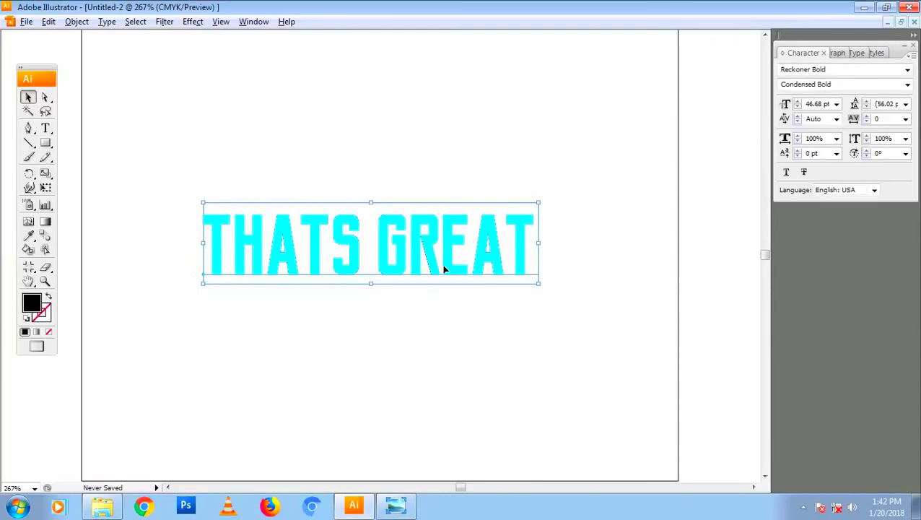
Step: Warp THATS GREAT with the Arch style at 19% bend, after trying Arc Upper
{"action": "left_click", "coordinate": [193, 22]}
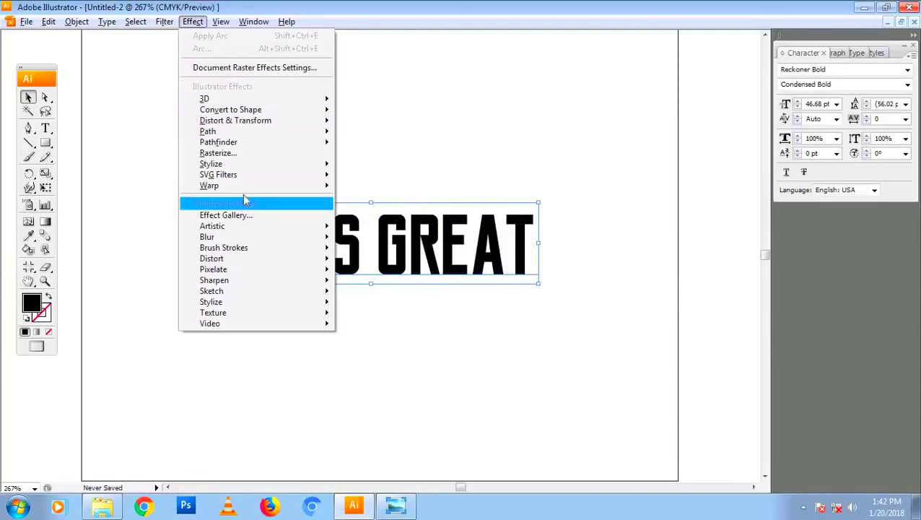
{"action": "mouse_move", "coordinate": [210, 186]}
{"action": "left_click", "coordinate": [368, 189]}
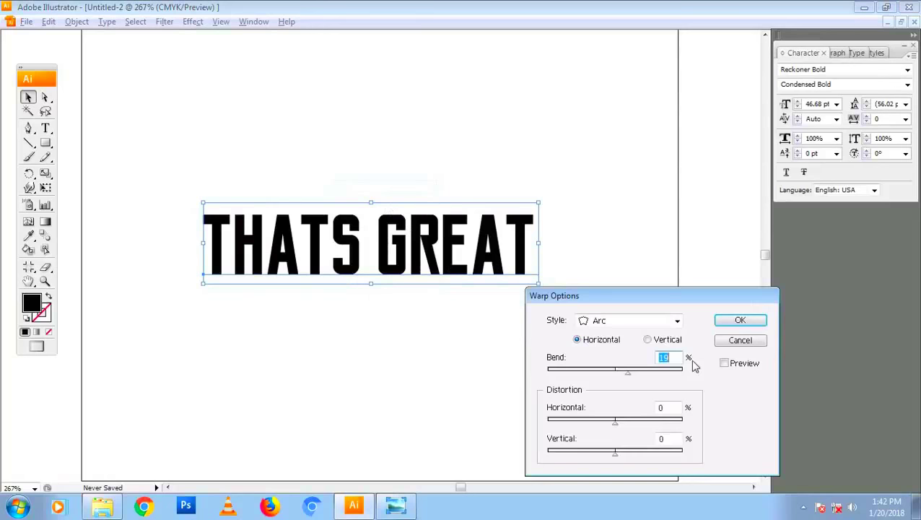
{"action": "left_click", "coordinate": [724, 363]}
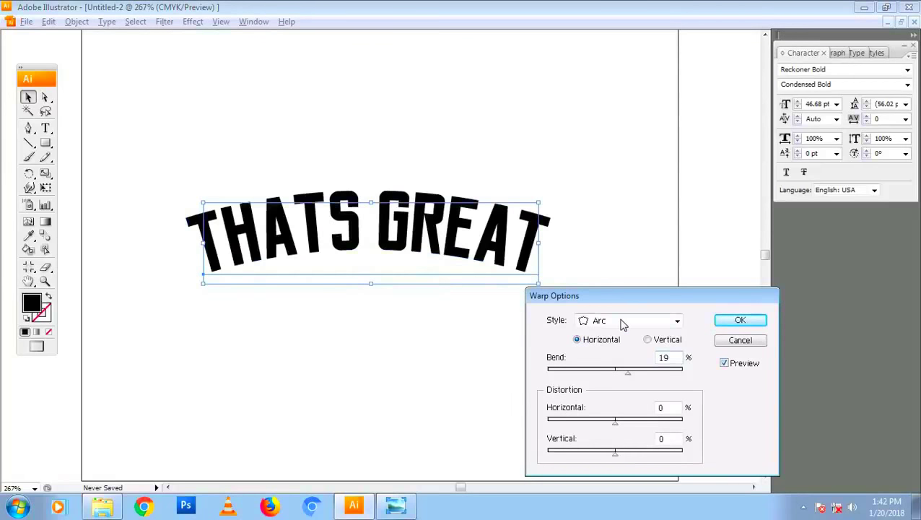
{"action": "left_click", "coordinate": [621, 320]}
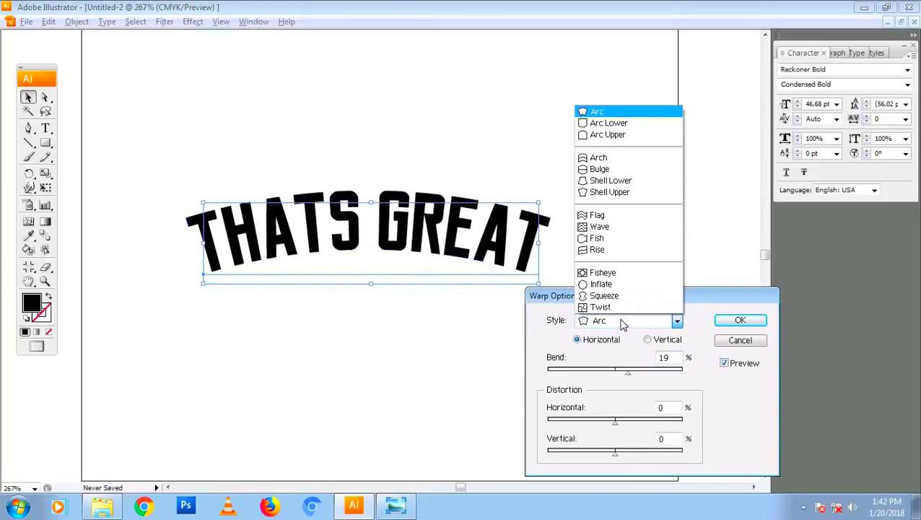
{"action": "left_click", "coordinate": [601, 137]}
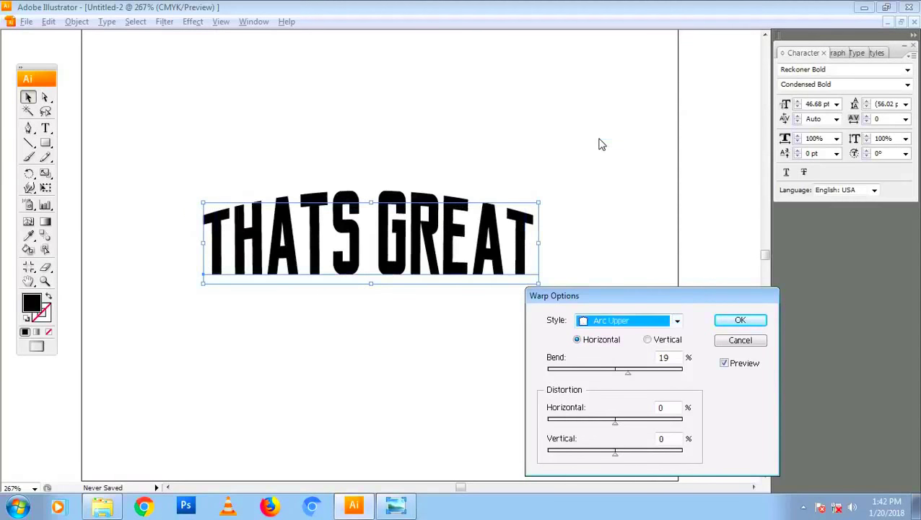
{"action": "left_click", "coordinate": [605, 323]}
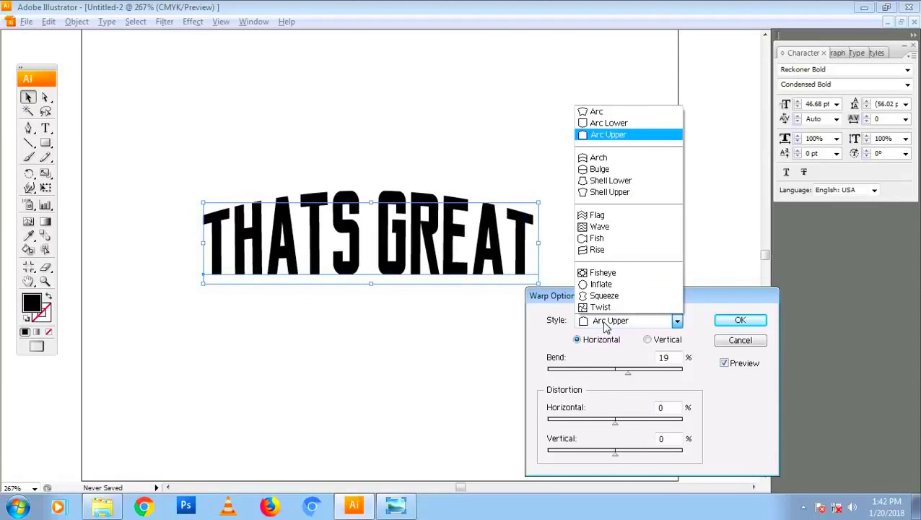
{"action": "left_click", "coordinate": [602, 160]}
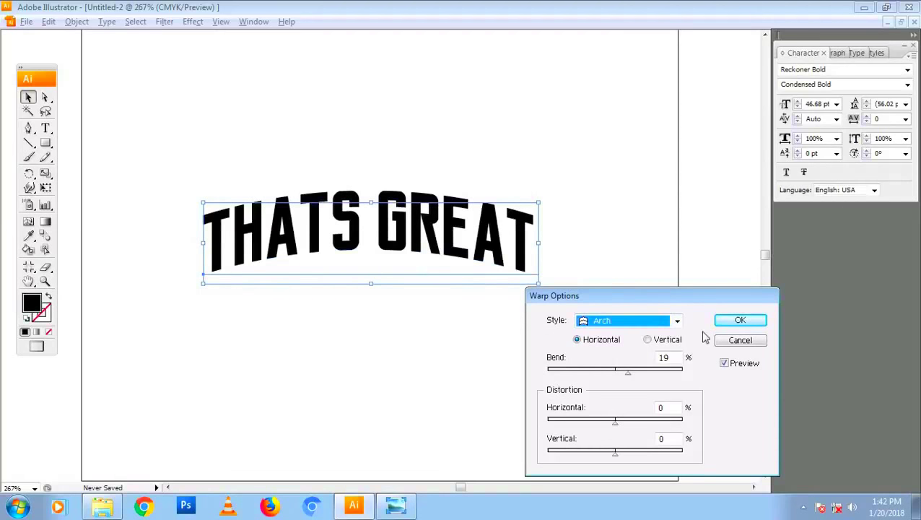
{"action": "left_click", "coordinate": [740, 319]}
{"action": "left_click", "coordinate": [555, 325]}
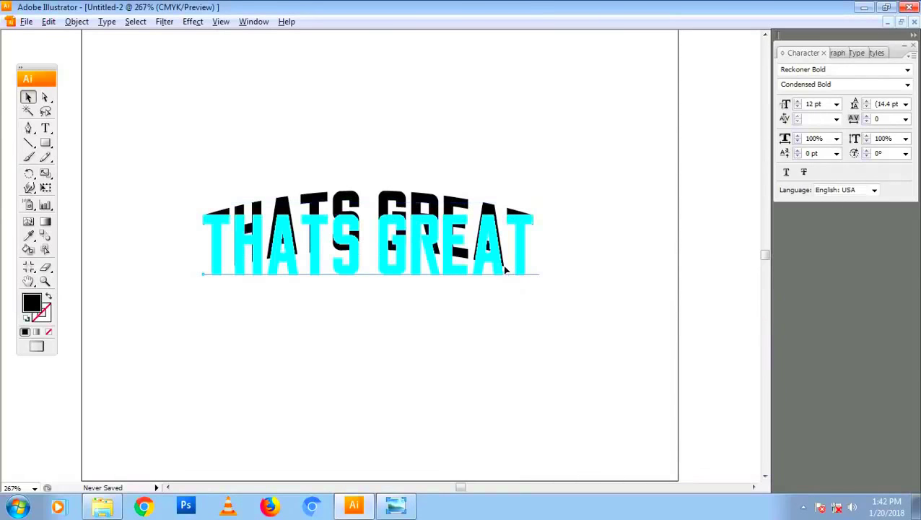
Step: Zoom out and Alt-drag a duplicate of the arched text to the right of the artboard
{"action": "left_click", "coordinate": [504, 269]}
{"action": "left_click", "coordinate": [383, 345]}
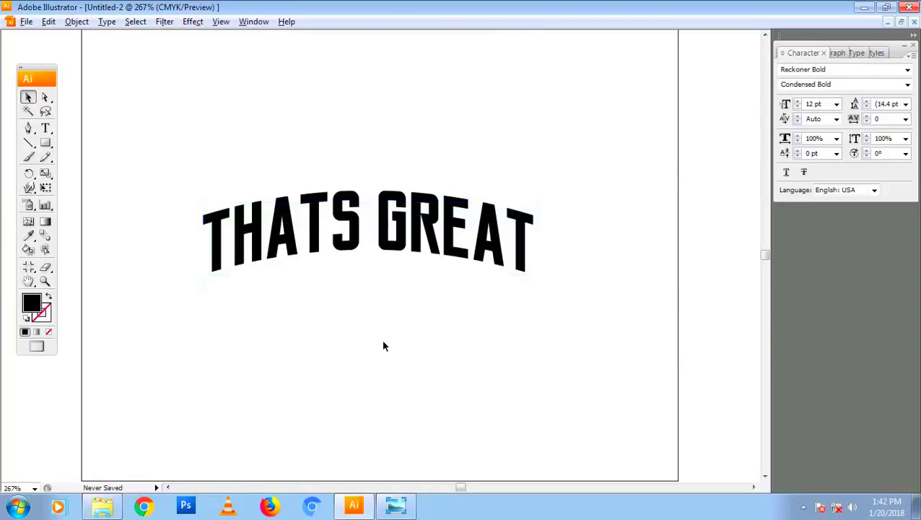
{"action": "key", "text": "ctrl+minus"}
{"action": "key", "text": "ctrl+minus"}
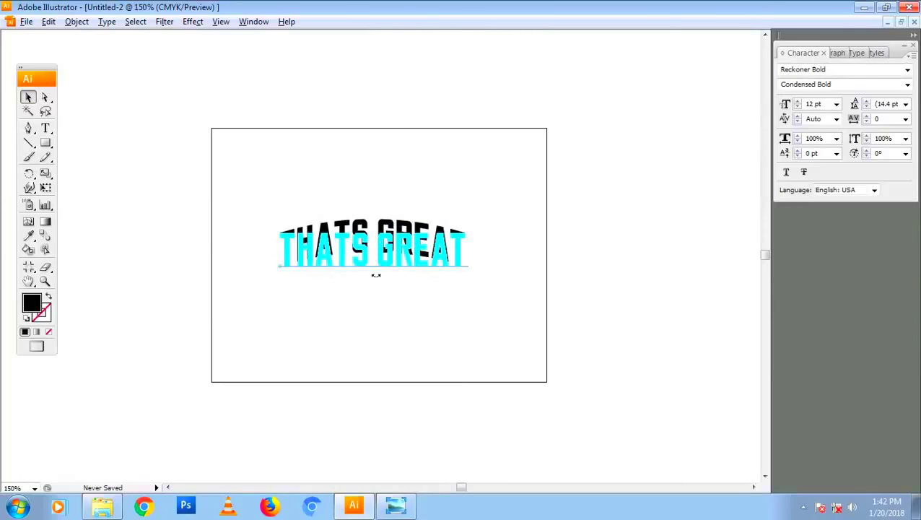
{"action": "left_click_drag", "start_coordinate": [405, 264], "coordinate": [409, 279]}
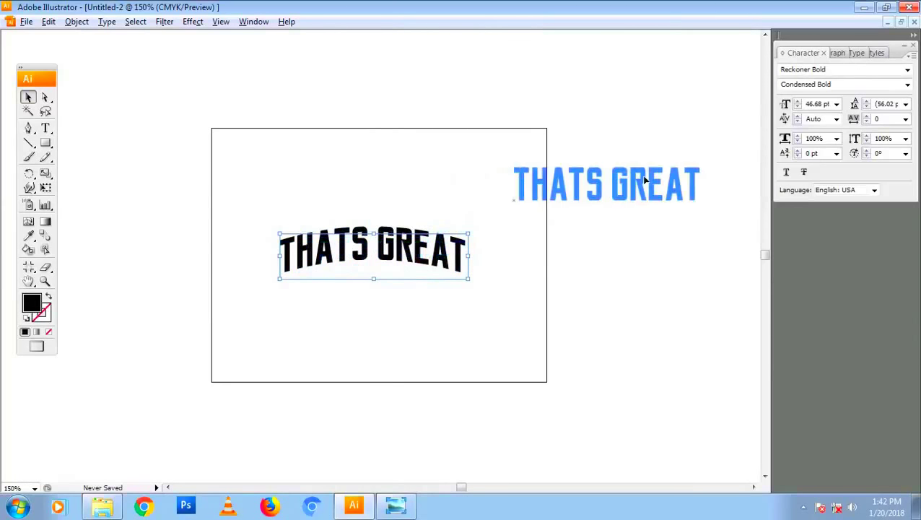
{"action": "left_click_drag", "start_coordinate": [322, 256], "coordinate": [642, 199]}
{"action": "left_click", "coordinate": [434, 251]}
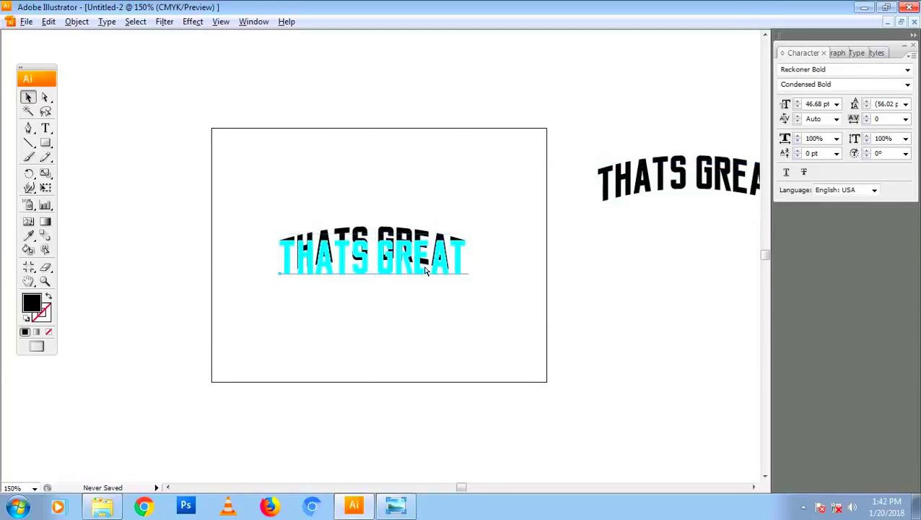
{"action": "left_click", "coordinate": [76, 22]}
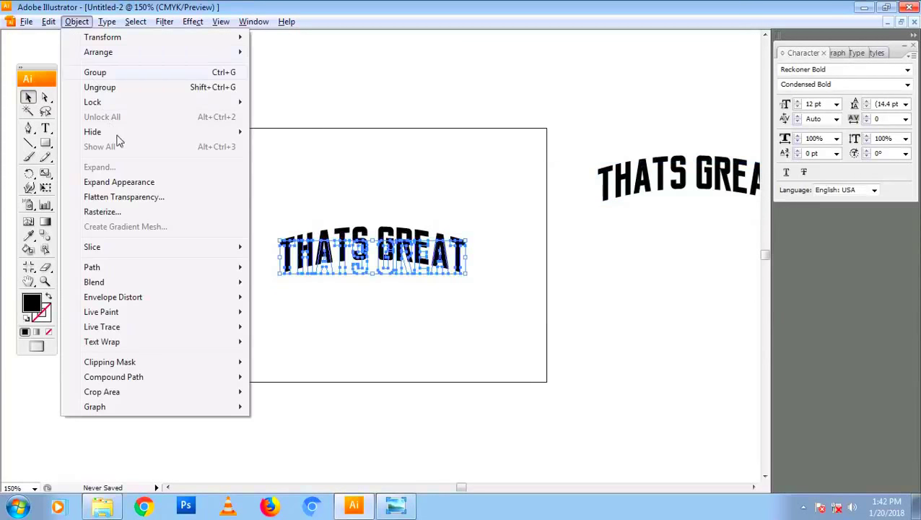
{"action": "left_click", "coordinate": [259, 200]}
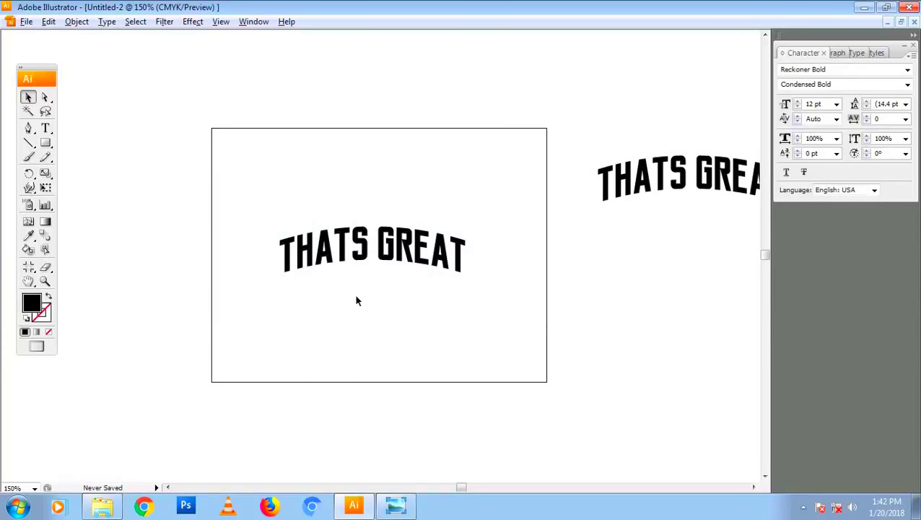
Step: Draw a wide rectangle below the arched text as an outline with no fill
{"action": "key", "text": "m"}
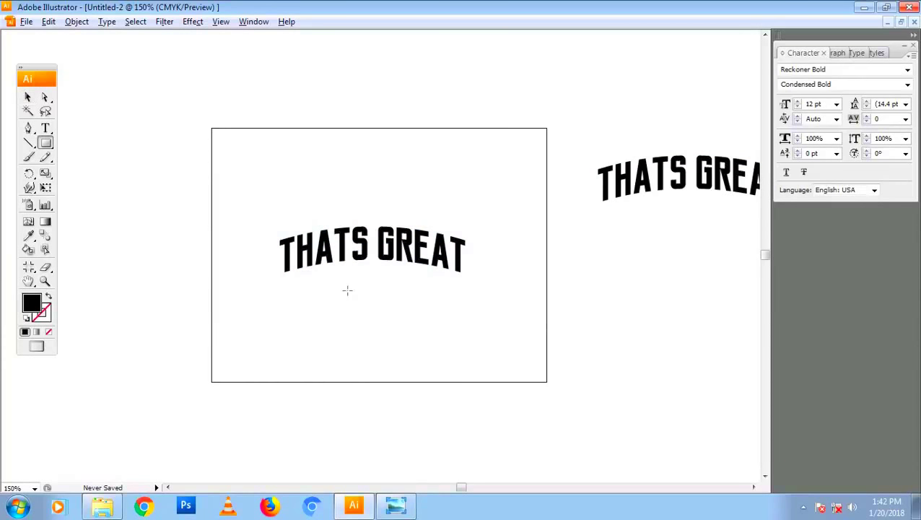
{"action": "left_click_drag", "start_coordinate": [316, 285], "coordinate": [423, 335]}
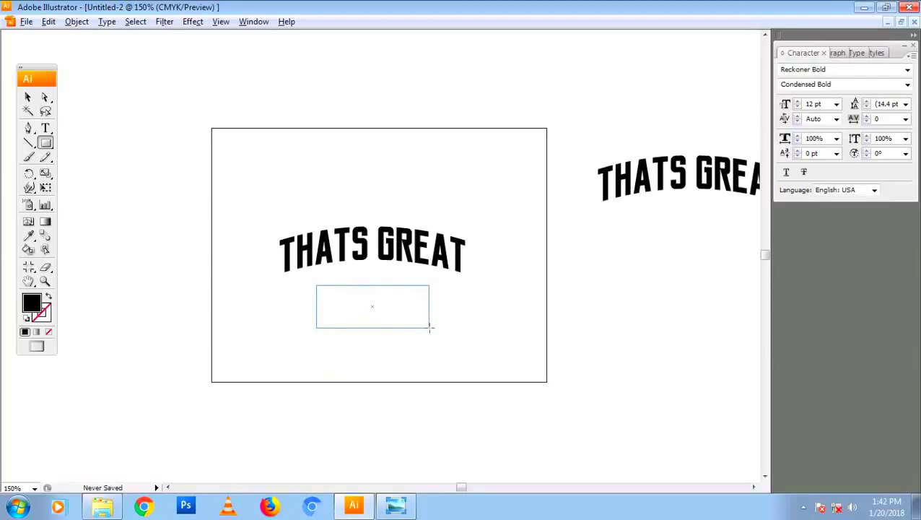
{"action": "left_click_drag", "start_coordinate": [423, 334], "coordinate": [429, 327]}
{"action": "key", "text": "v"}
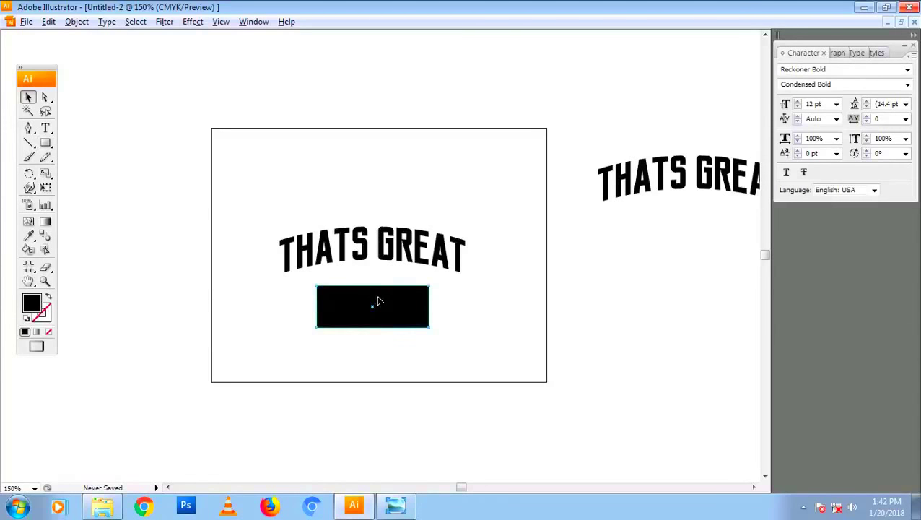
{"action": "key", "text": "shift+x"}
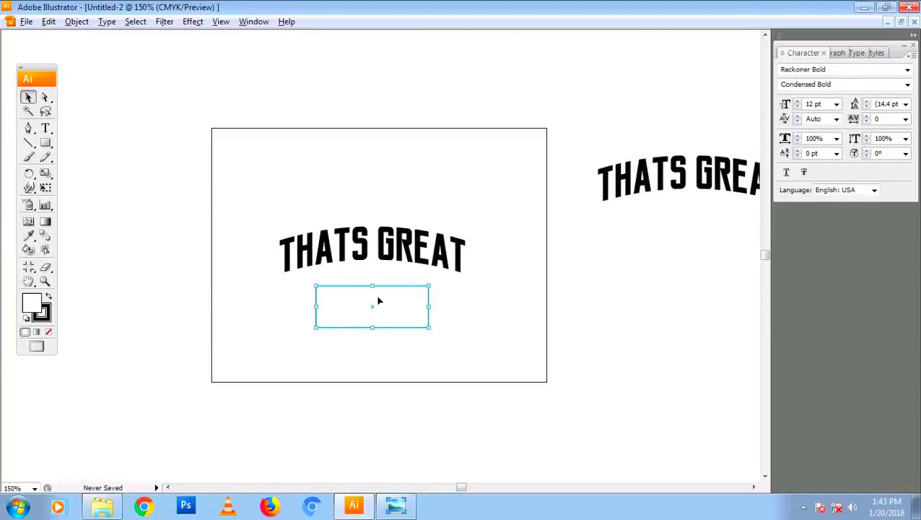
{"action": "key", "text": "slash"}
{"action": "left_click", "coordinate": [387, 307]}
Step: Pull the top edge's midpoint up into a peak and delete the bottom edge
{"action": "key", "text": "a"}
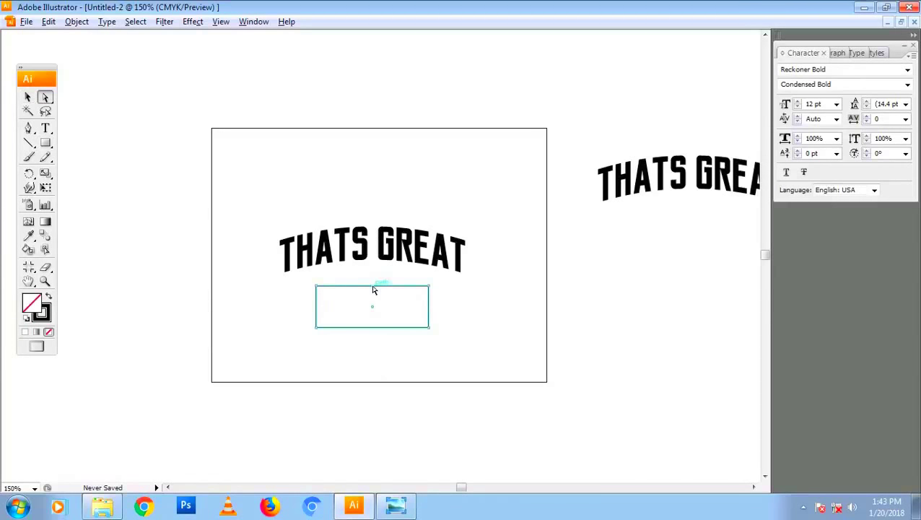
{"action": "key", "text": "p"}
{"action": "key", "text": "a"}
{"action": "left_click_drag", "start_coordinate": [373, 288], "coordinate": [373, 274]}
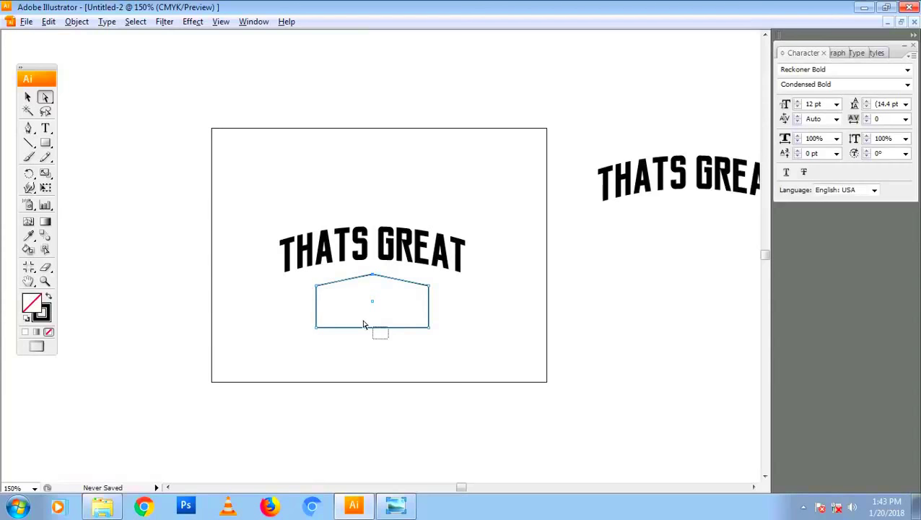
{"action": "left_click", "coordinate": [365, 327]}
{"action": "key", "text": "Delete"}
Step: Move the peaked outline up above THATS GREAT
{"action": "left_click", "coordinate": [383, 359]}
{"action": "key", "text": "v"}
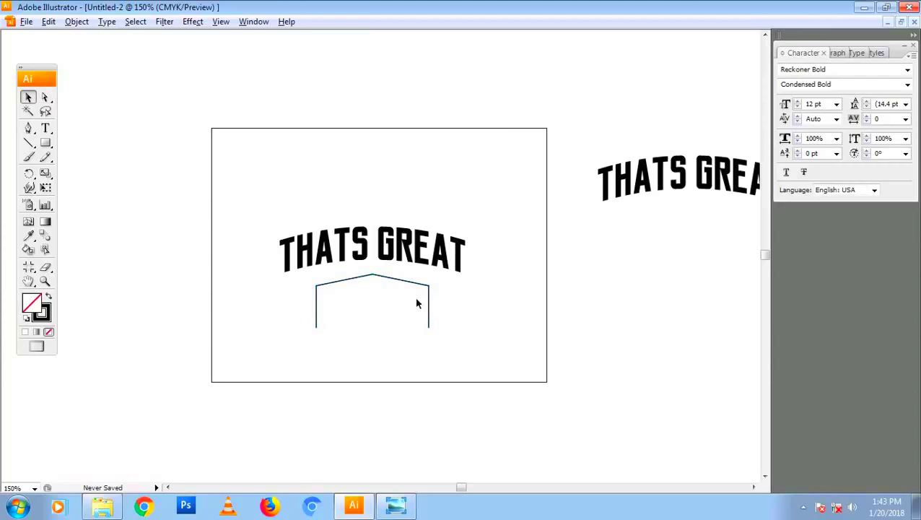
{"action": "mouse_move", "coordinate": [409, 286]}
{"action": "left_mouse_down"}
{"action": "mouse_move", "coordinate": [413, 181]}
{"action": "mouse_move", "coordinate": [439, 182]}
{"action": "mouse_move", "coordinate": [292, 181]}
{"action": "left_mouse_up"}
{"action": "left_click", "coordinate": [447, 206]}
{"action": "key", "text": "a"}
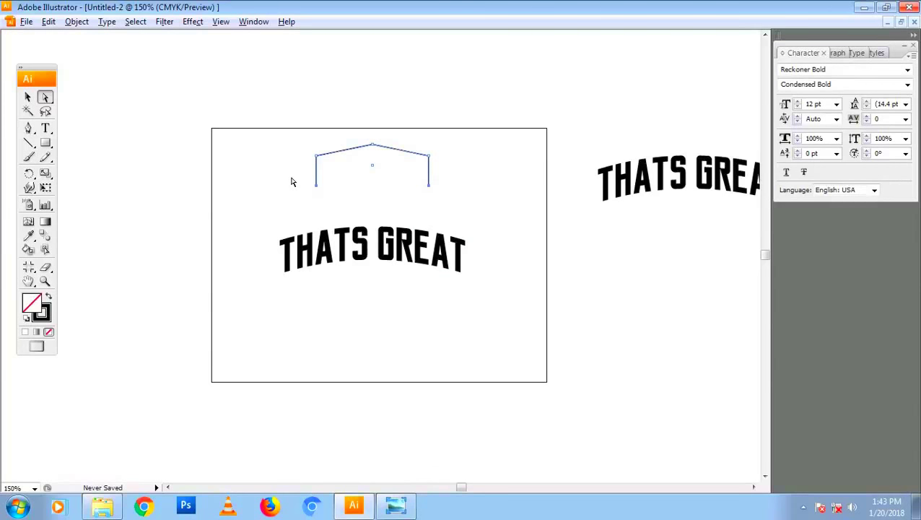
{"action": "key", "text": "v"}
Step: Alt-drag a copy of the peaked path below the text and delete its peaked top
{"action": "left_click", "coordinate": [444, 167]}
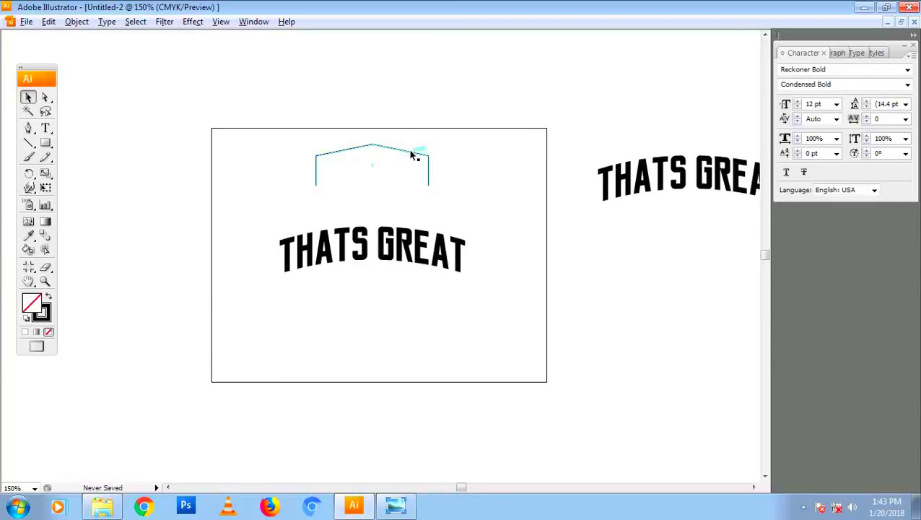
{"action": "left_click_drag", "start_coordinate": [412, 151], "coordinate": [407, 183]}
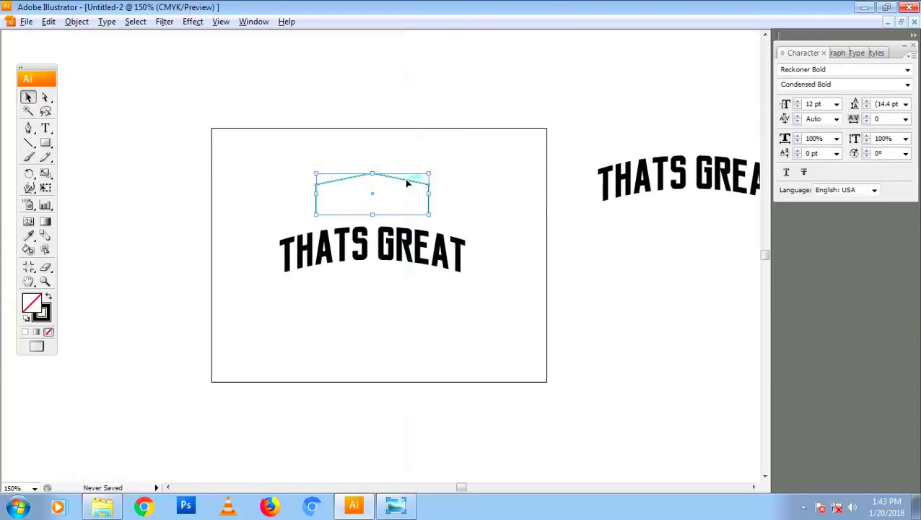
{"action": "mouse_move", "coordinate": [407, 219]}
{"action": "left_mouse_down"}
{"action": "mouse_move", "coordinate": [403, 283]}
{"action": "mouse_move", "coordinate": [385, 304]}
{"action": "mouse_move", "coordinate": [366, 273]}
{"action": "mouse_move", "coordinate": [366, 286]}
{"action": "left_mouse_up"}
{"action": "left_click", "coordinate": [390, 300]}
{"action": "key", "text": "a"}
{"action": "key", "text": "Delete"}
Step: Close the copy's bottom by drawing a straight segment between its two vertical ends
{"action": "left_click_drag", "start_coordinate": [484, 359], "coordinate": [277, 315]}
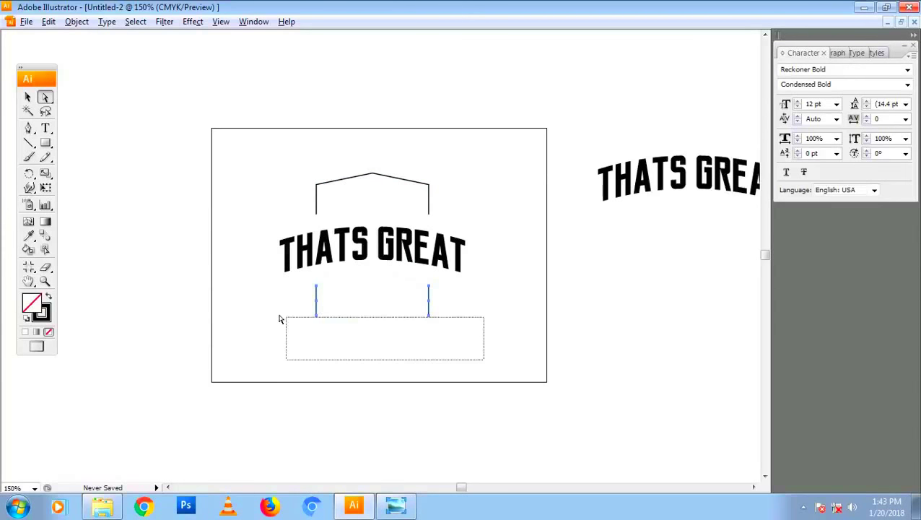
{"action": "key", "text": "ctrl+j"}
{"action": "left_click", "coordinate": [487, 301]}
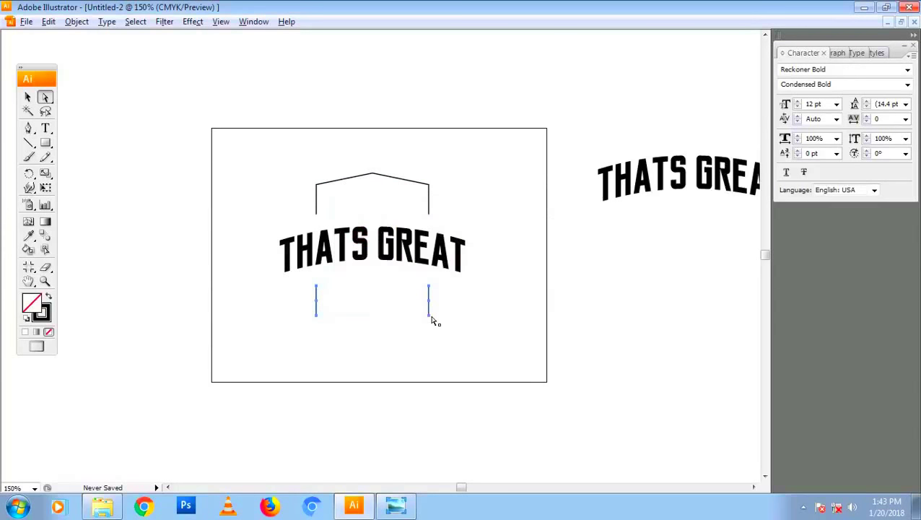
{"action": "key", "text": "p"}
{"action": "left_click", "coordinate": [428, 315]}
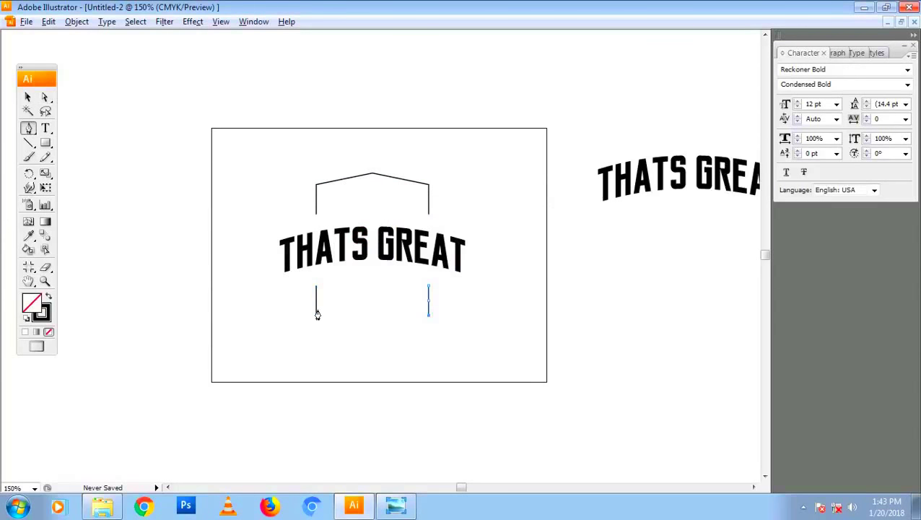
{"action": "left_click", "coordinate": [315, 314]}
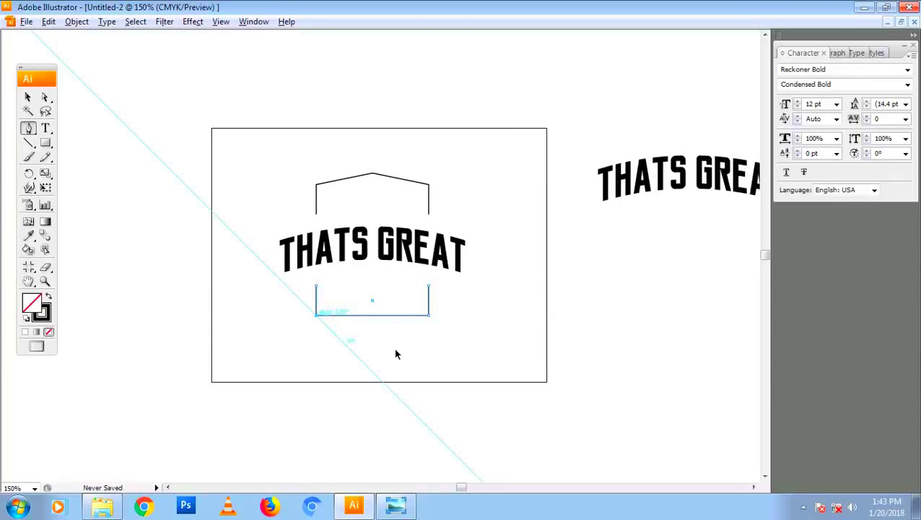
Step: Shift the bottom bracket up under the text and select both frame pieces
{"action": "key", "text": "v"}
{"action": "key", "text": "ctrl+shift+a"}
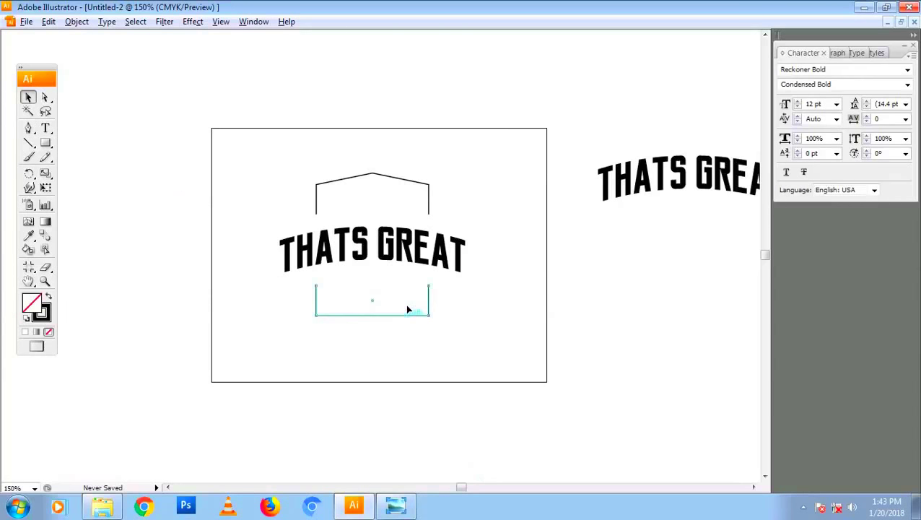
{"action": "left_click_drag", "start_coordinate": [406, 315], "coordinate": [406, 305]}
{"action": "left_click", "coordinate": [429, 193], "text": "shift"}
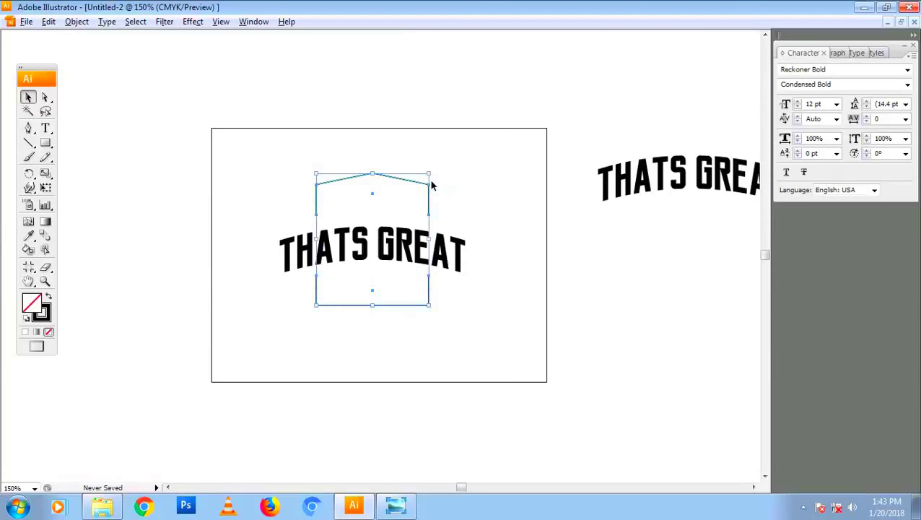
{"action": "left_click", "coordinate": [130, 23]}
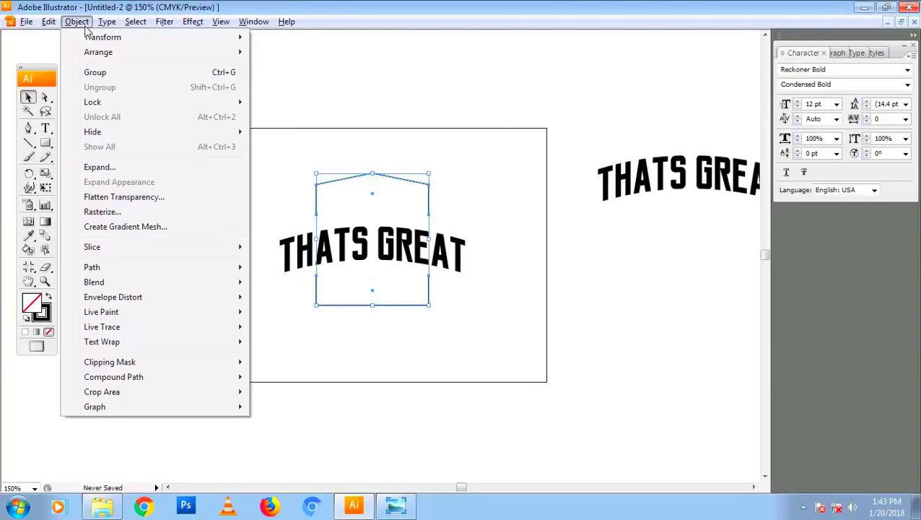
Step: Give both frame pieces a 15 pt stroke weight, after trying 20 pt
{"action": "left_click", "coordinate": [42, 316]}
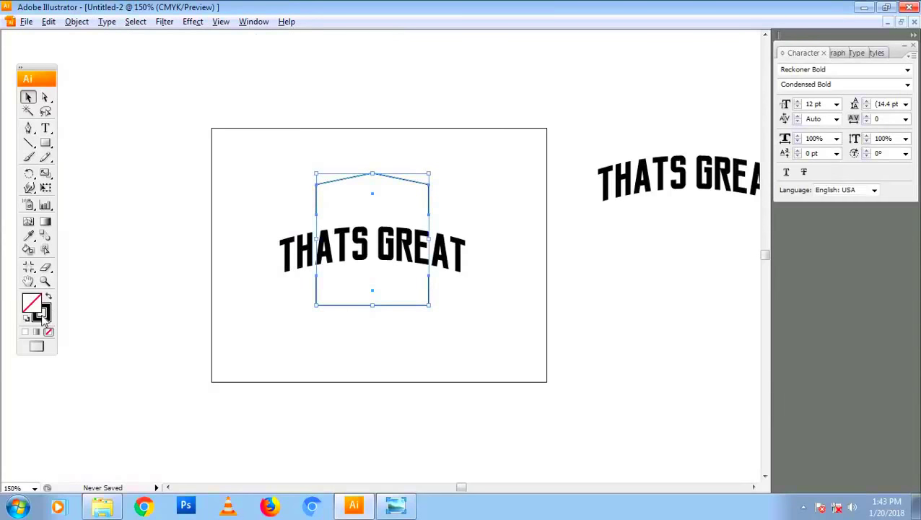
{"action": "left_click", "coordinate": [254, 22]}
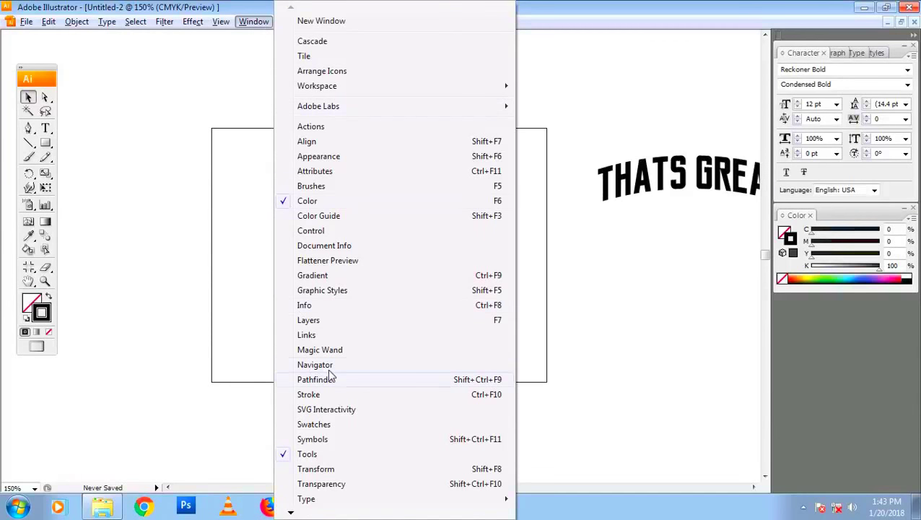
{"action": "left_click", "coordinate": [321, 396]}
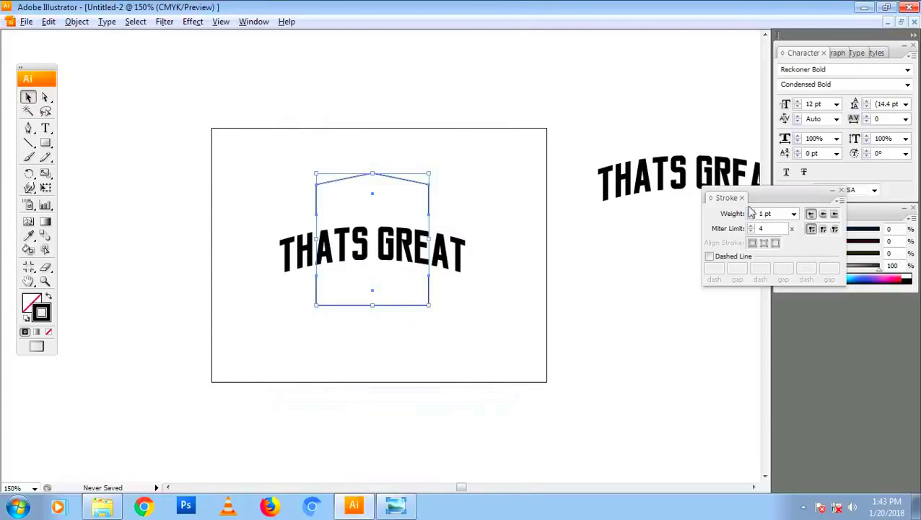
{"action": "type", "text": "20"}
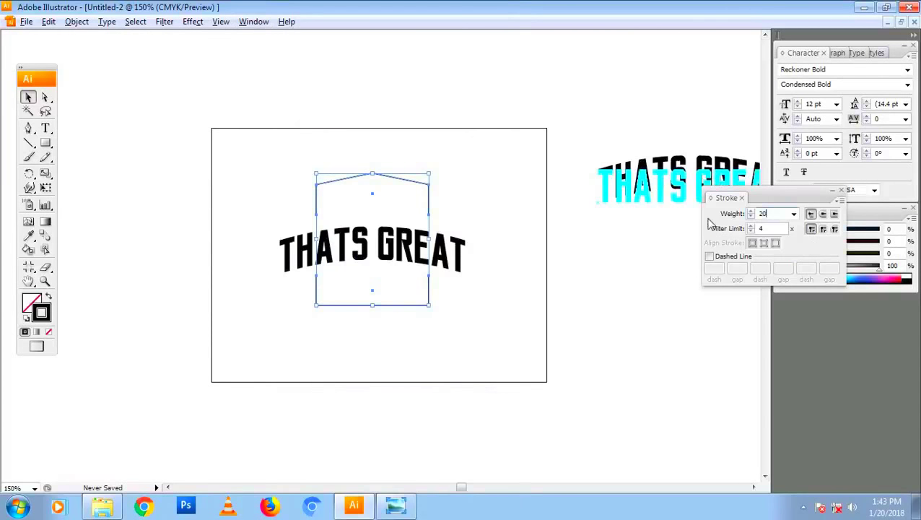
{"action": "key", "text": "Return"}
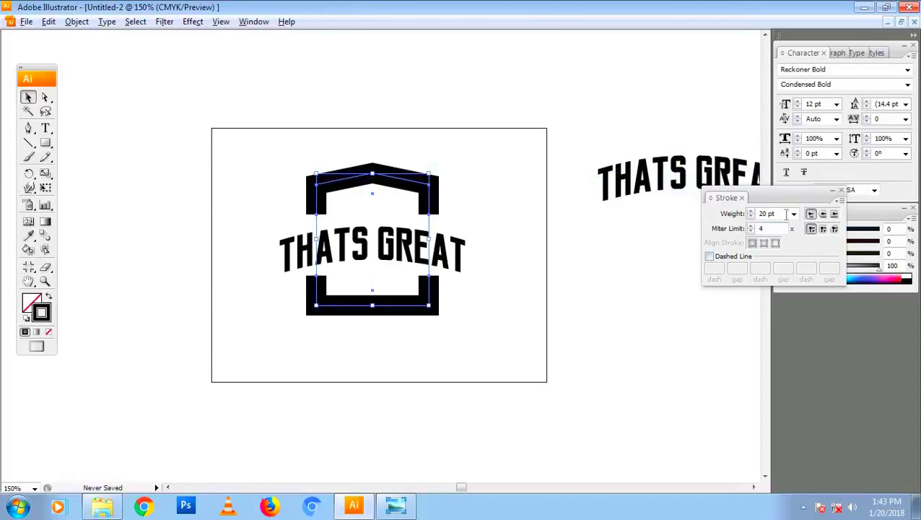
{"action": "type", "text": "15"}
{"action": "key", "text": "Return"}
{"action": "left_click", "coordinate": [443, 263]}
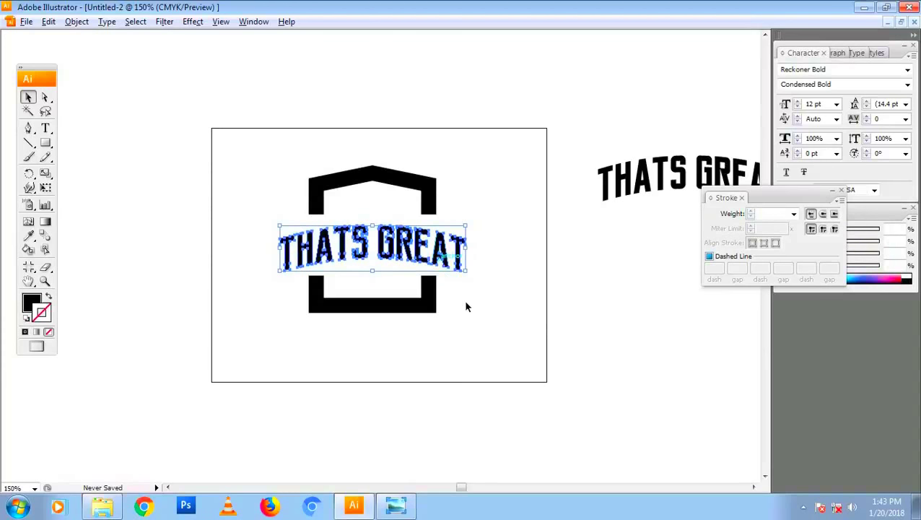
Step: Draw a large circle and scale it around the framed text
{"action": "left_click", "coordinate": [505, 333]}
{"action": "key", "text": "l"}
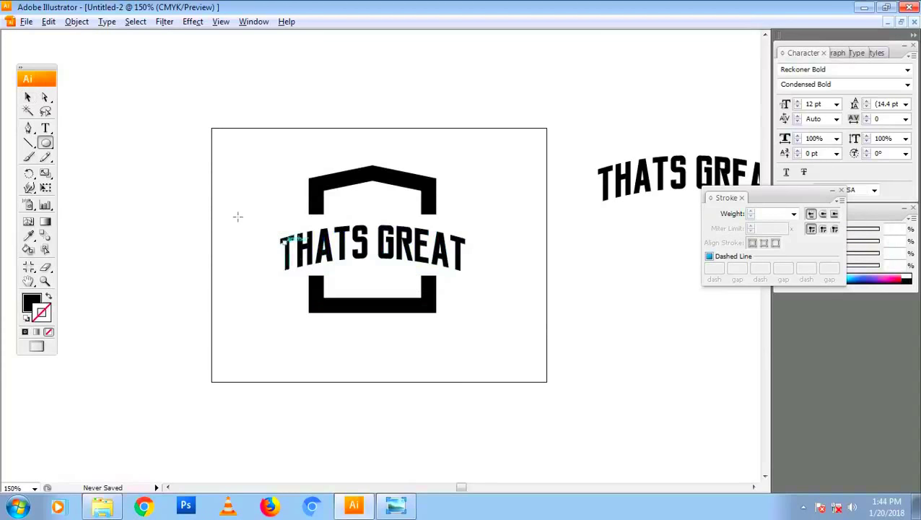
{"action": "mouse_move", "coordinate": [225, 217]}
{"action": "left_mouse_down"}
{"action": "mouse_move", "coordinate": [445, 334]}
{"action": "mouse_move", "coordinate": [528, 366]}
{"action": "left_mouse_up"}
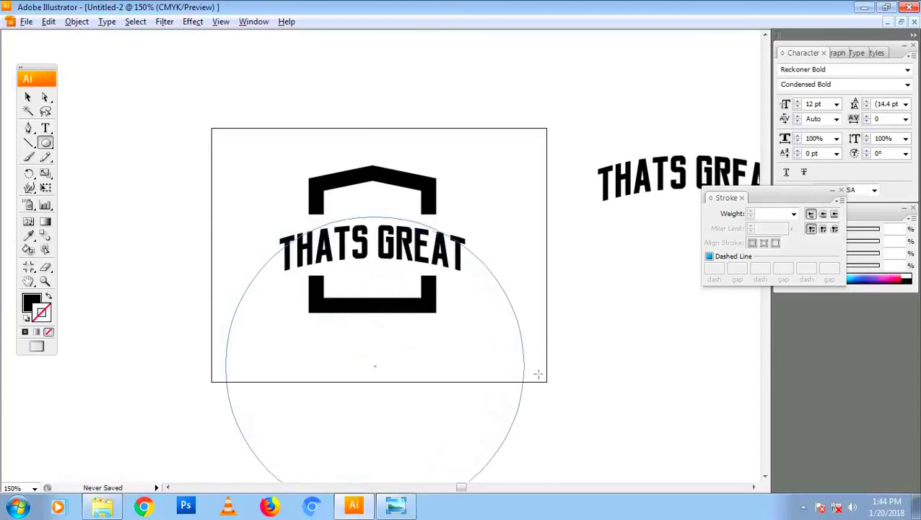
{"action": "key", "text": "v"}
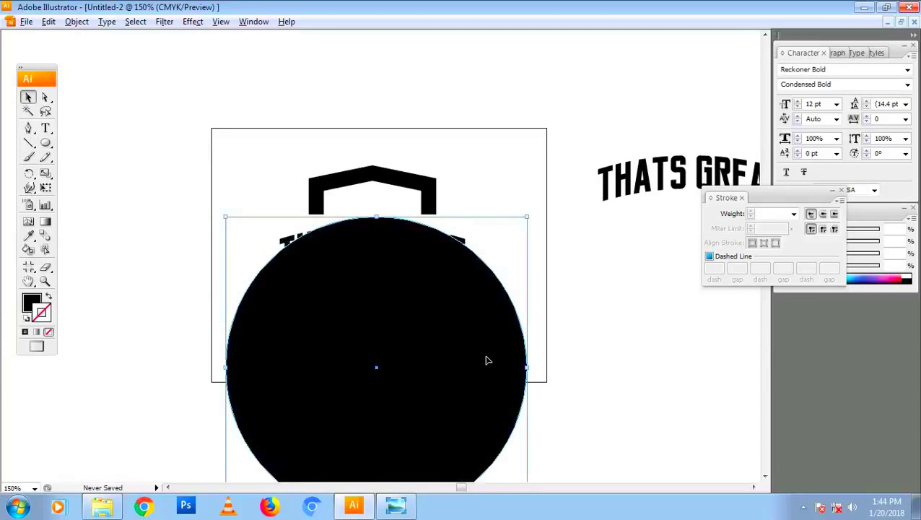
{"action": "left_click_drag", "start_coordinate": [487, 359], "coordinate": [532, 360]}
{"action": "left_click", "coordinate": [498, 199]}
Step: Nudge the peaked top piece up and make the circle a thin unfilled outline
{"action": "key", "text": "a"}
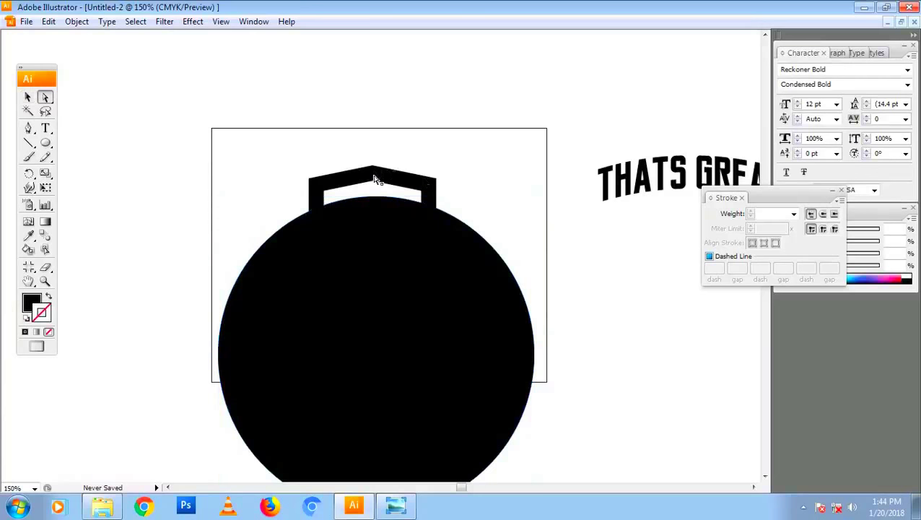
{"action": "left_click", "coordinate": [374, 178]}
{"action": "left_click_drag", "start_coordinate": [289, 153], "coordinate": [456, 199]}
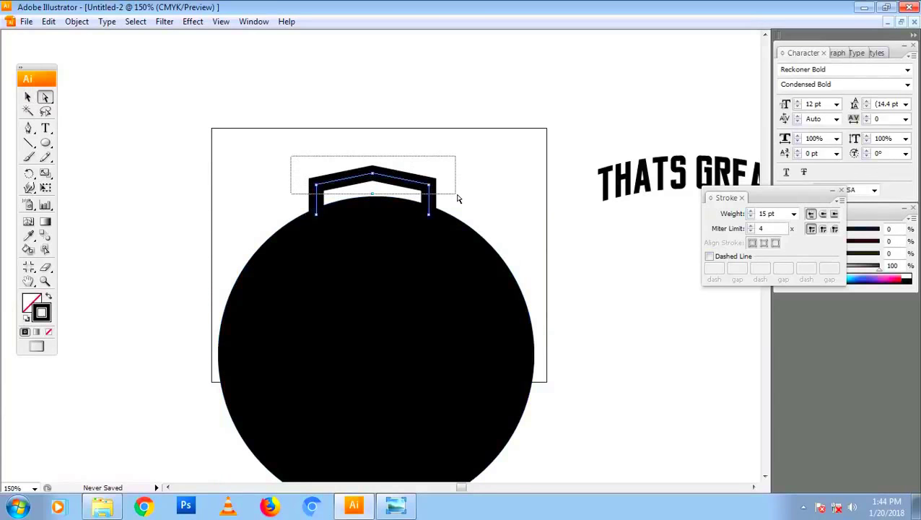
{"action": "key", "text": "Up"}
{"action": "key", "text": "Up"}
{"action": "key", "text": "Up"}
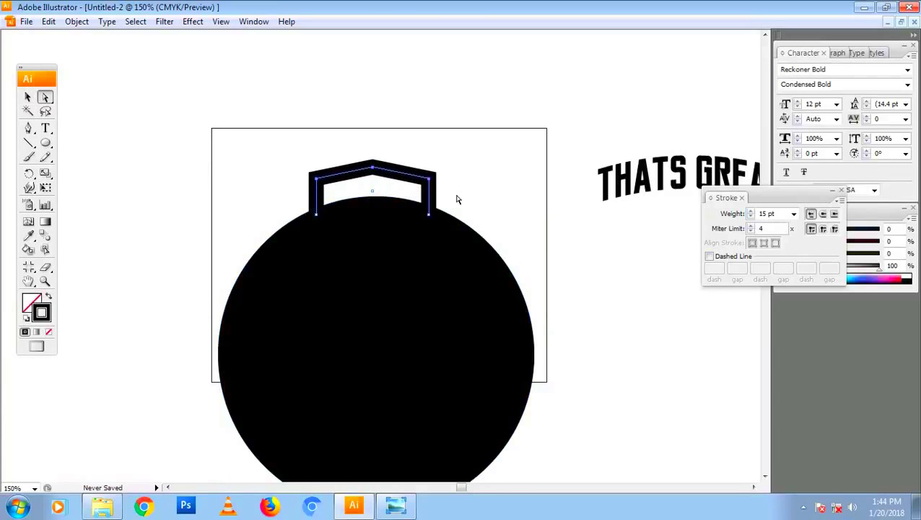
{"action": "key", "text": "v"}
{"action": "left_click", "coordinate": [461, 259]}
{"action": "key", "text": "shift+x"}
Step: Nudge the circle left and place a duplicate slightly lower
{"action": "left_click", "coordinate": [505, 239]}
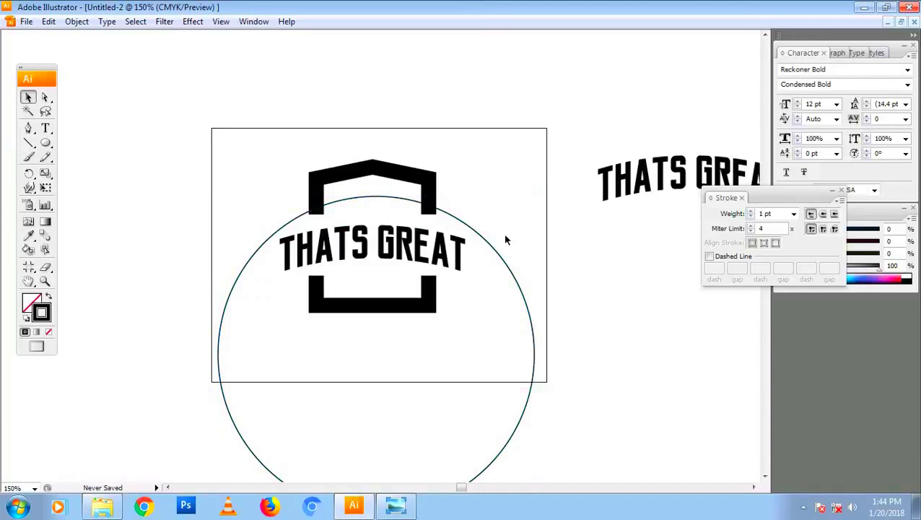
{"action": "left_click", "coordinate": [494, 249]}
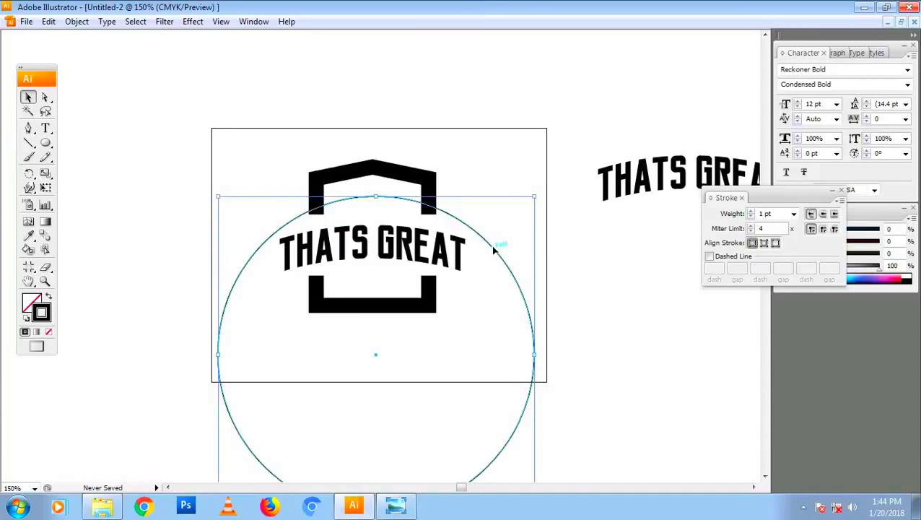
{"action": "key", "text": "Left"}
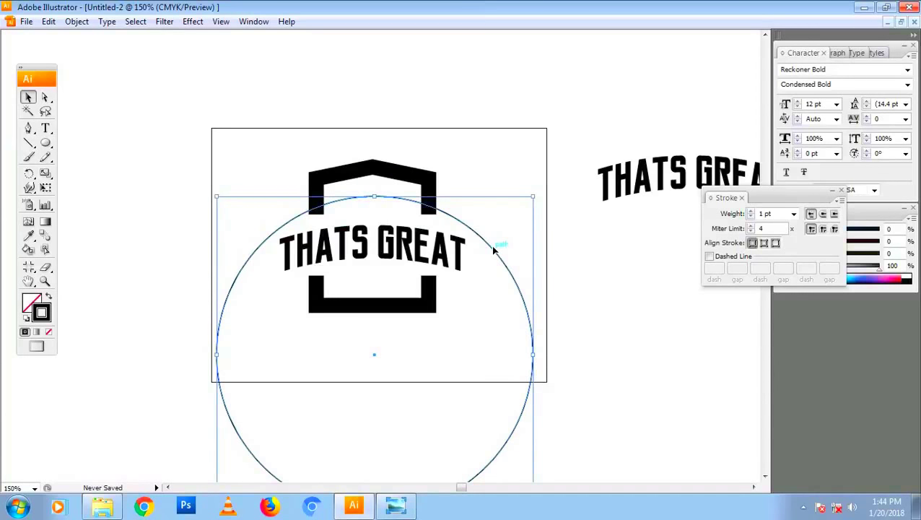
{"action": "left_click_drag", "start_coordinate": [494, 249], "coordinate": [495, 265]}
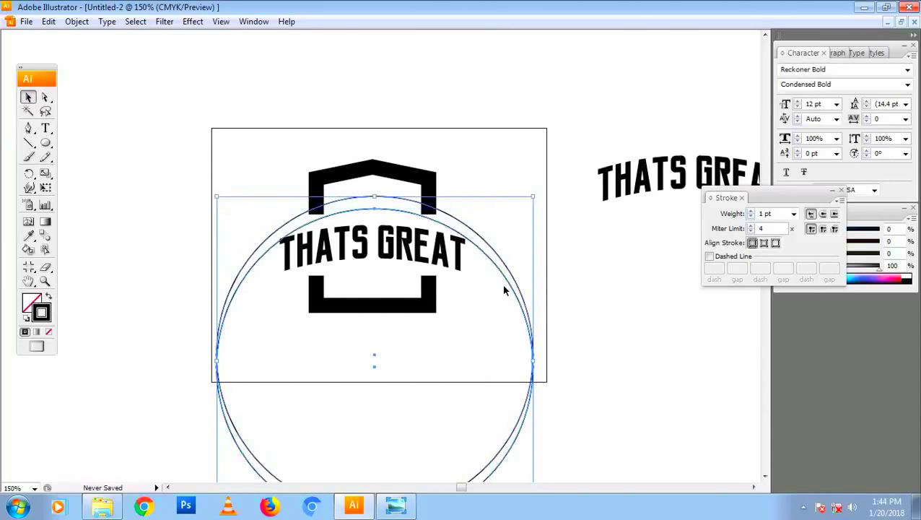
{"action": "left_click_drag", "start_coordinate": [495, 265], "coordinate": [504, 290]}
{"action": "key", "text": "Up"}
{"action": "key", "text": "Up"}
{"action": "key", "text": "Up"}
{"action": "key", "text": "Up"}
{"action": "key", "text": "Up"}
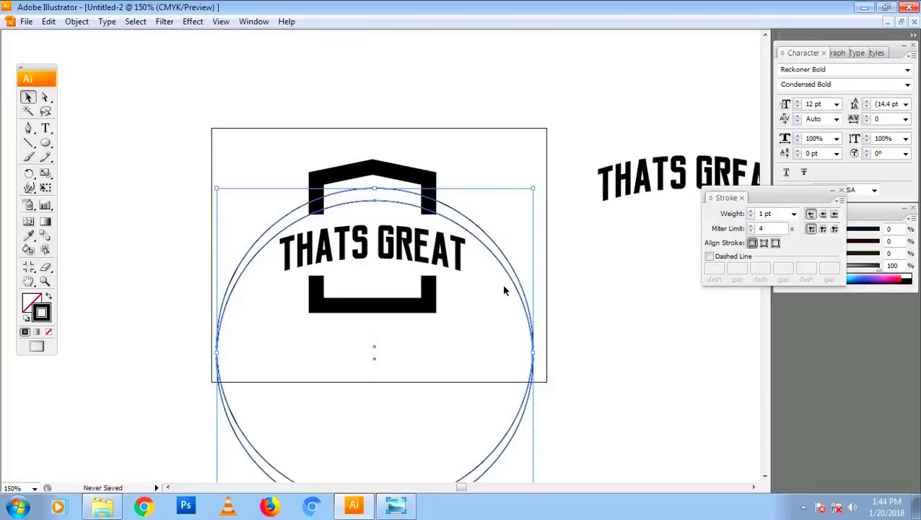
Step: Squash the circles into ellipses, enlarging one to surround the other
{"action": "scroll", "coordinate": [597, 335], "scroll_direction": "down", "scroll_amount": 2}
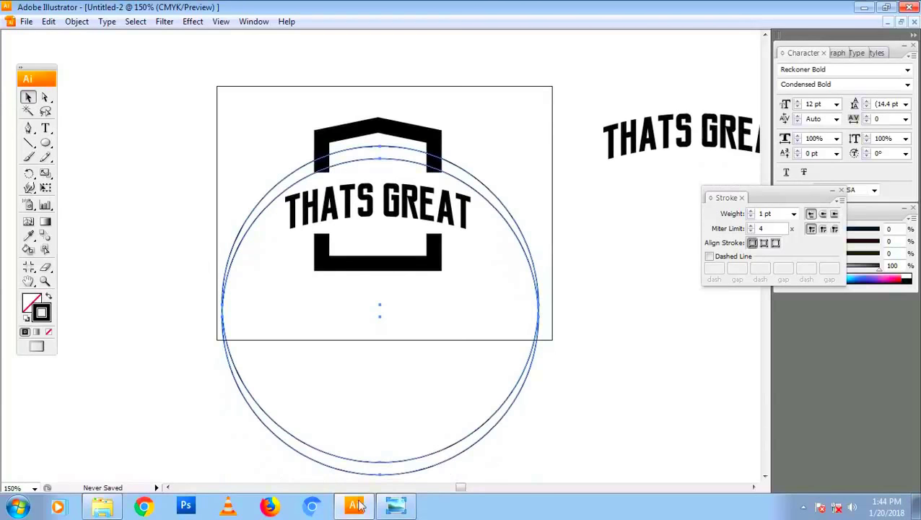
{"action": "left_click_drag", "start_coordinate": [375, 477], "coordinate": [380, 394]}
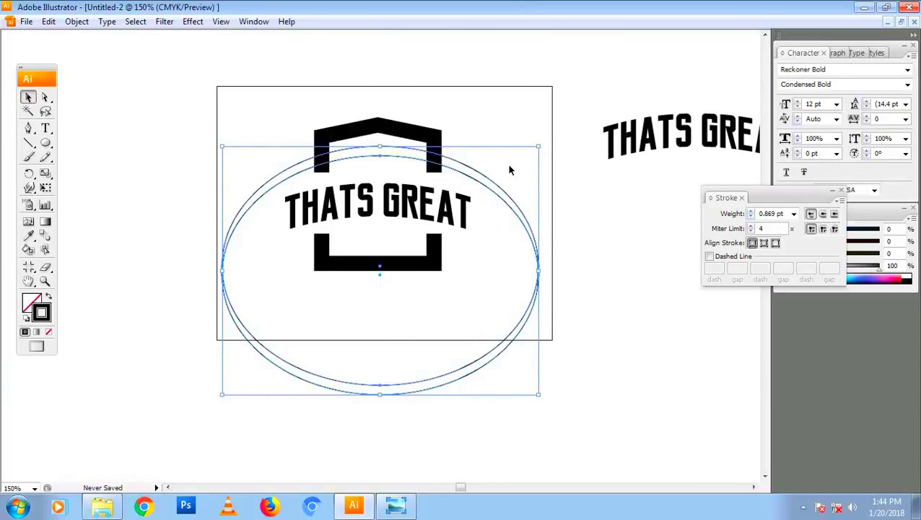
{"action": "left_click", "coordinate": [495, 191]}
{"action": "left_click", "coordinate": [367, 394]}
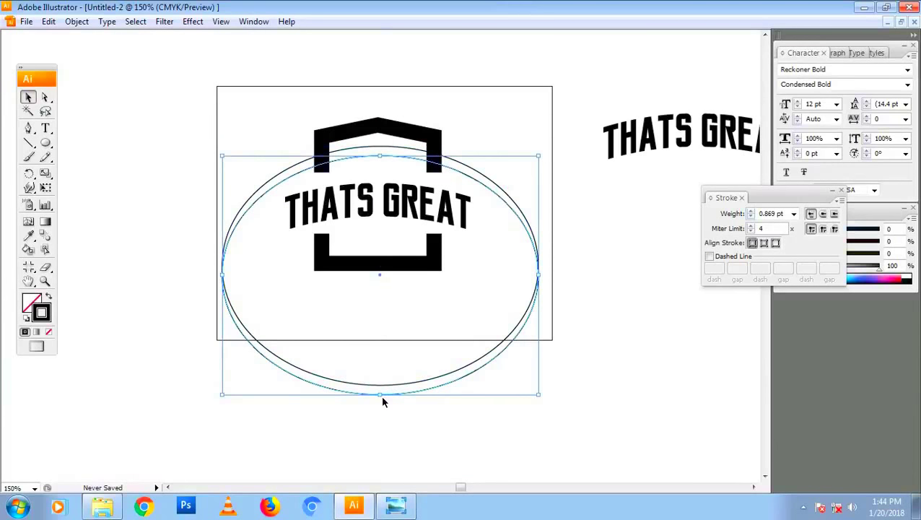
{"action": "left_click_drag", "start_coordinate": [380, 395], "coordinate": [386, 434]}
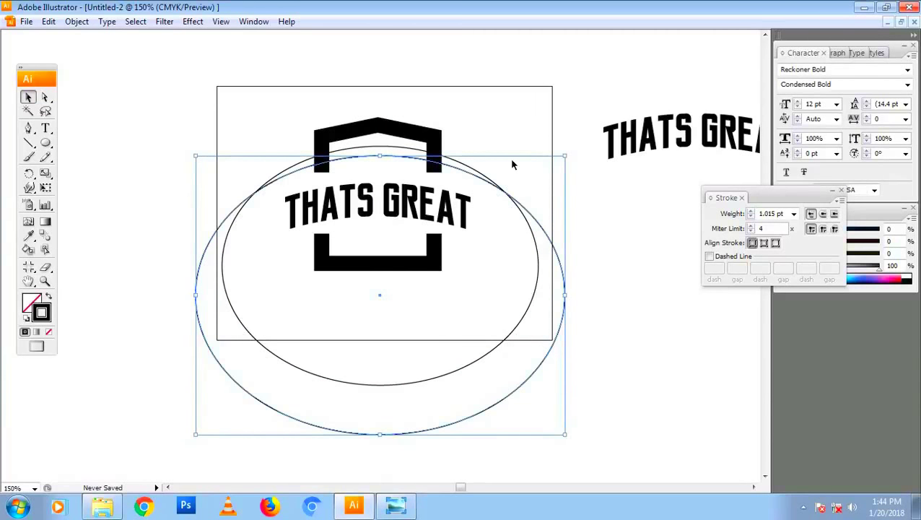
Step: Select both ellipses and nudge them down two steps
{"action": "left_click", "coordinate": [528, 223], "text": "shift"}
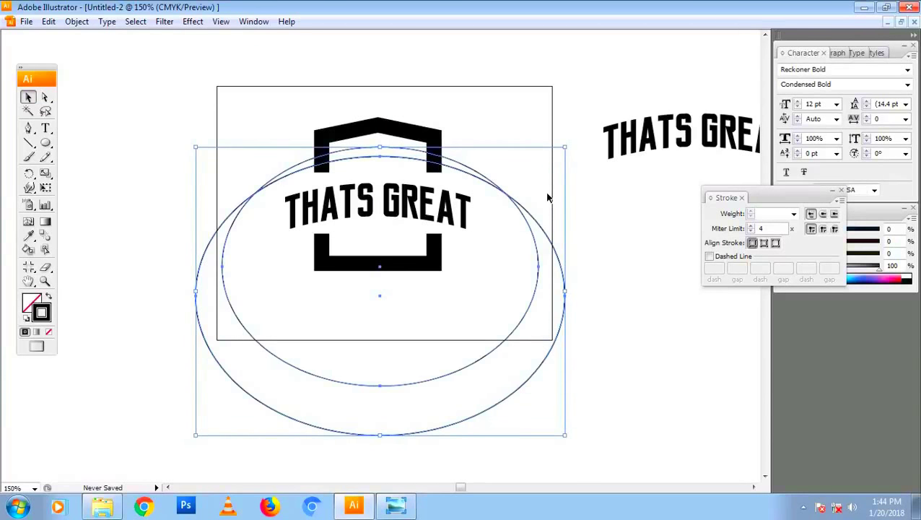
{"action": "key", "text": "Down"}
{"action": "key", "text": "Down"}
{"action": "key", "text": "Down"}
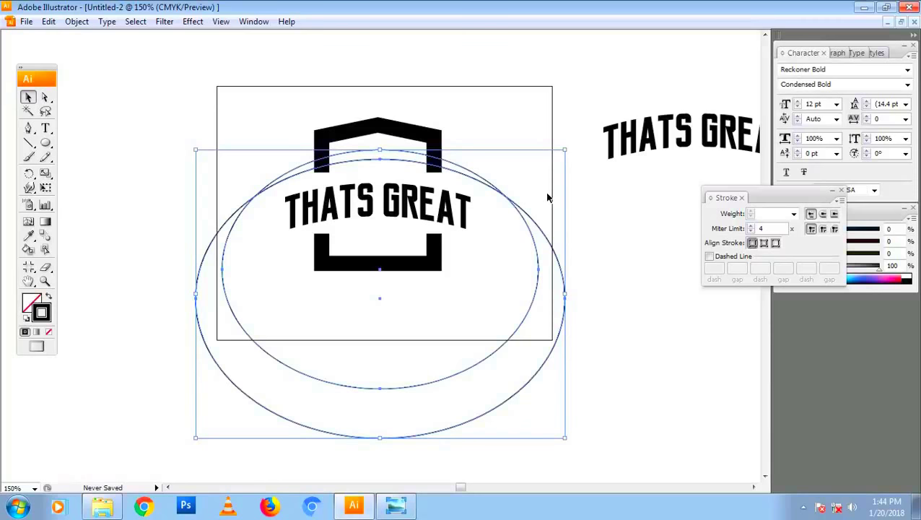
{"action": "key", "text": "Down"}
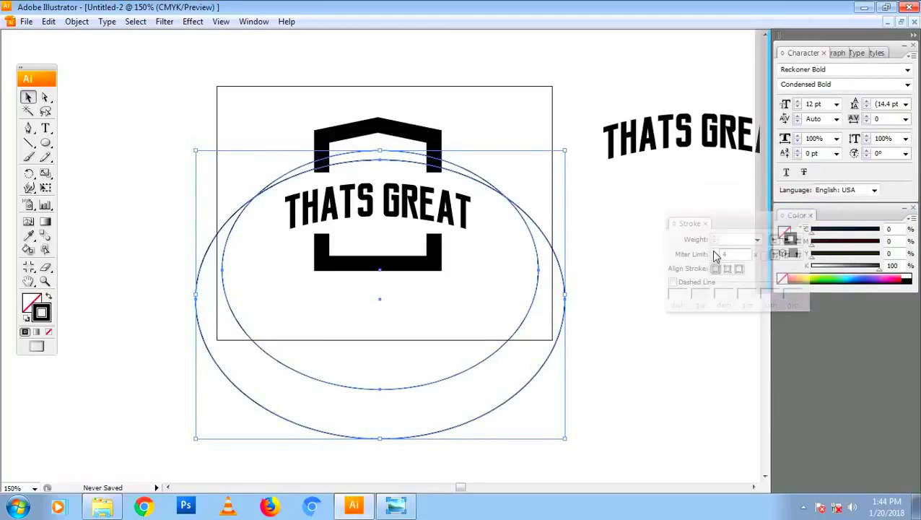
{"action": "left_click_drag", "start_coordinate": [801, 201], "coordinate": [713, 252]}
{"action": "left_click", "coordinate": [254, 21]}
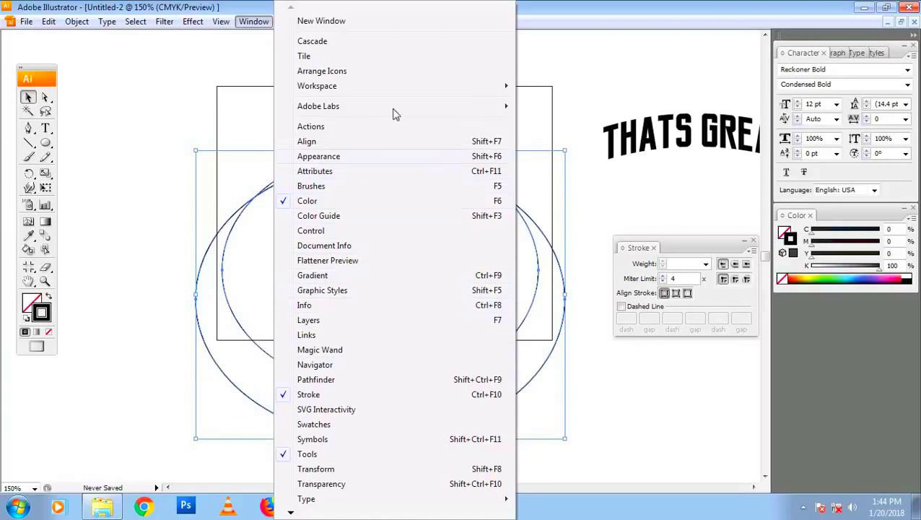
Step: Divide the ellipses with Pathfinder, ungroup the pieces, and select the top crescent sliver
{"action": "left_click", "coordinate": [330, 141]}
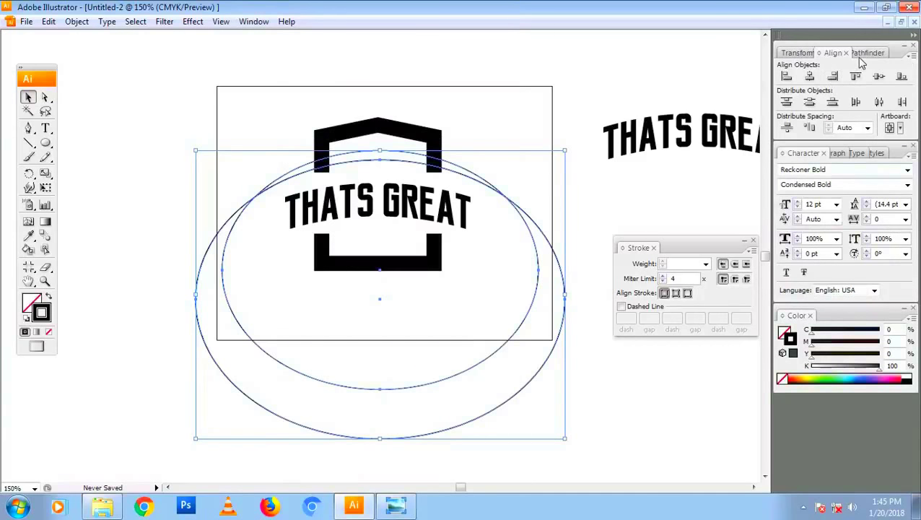
{"action": "left_click", "coordinate": [860, 53]}
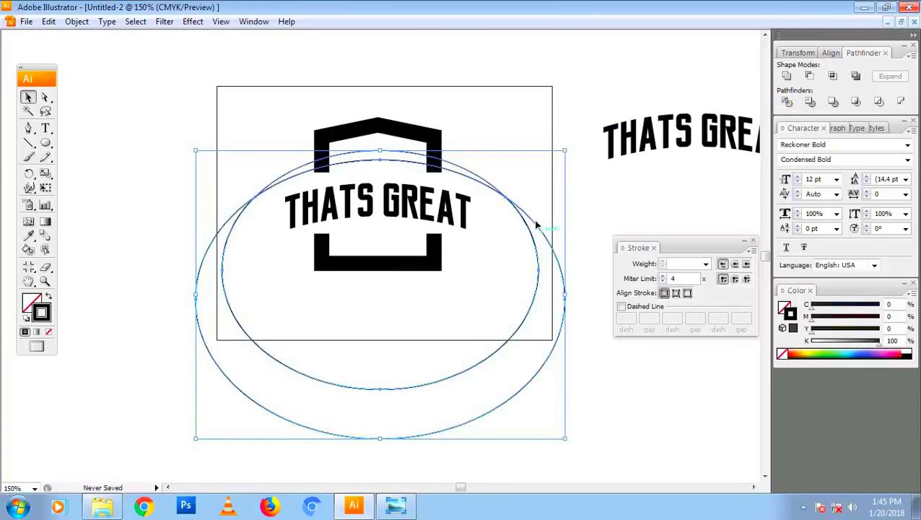
{"action": "right_click", "coordinate": [509, 203]}
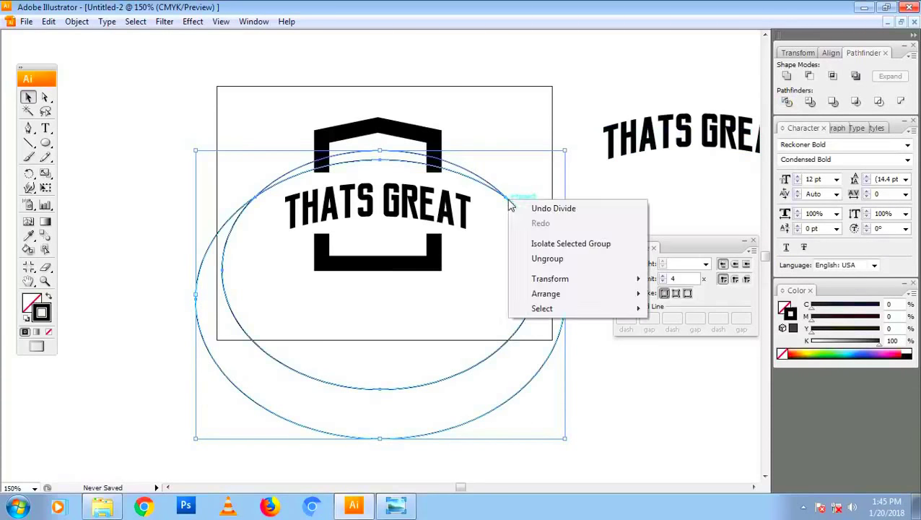
{"action": "left_click", "coordinate": [547, 259]}
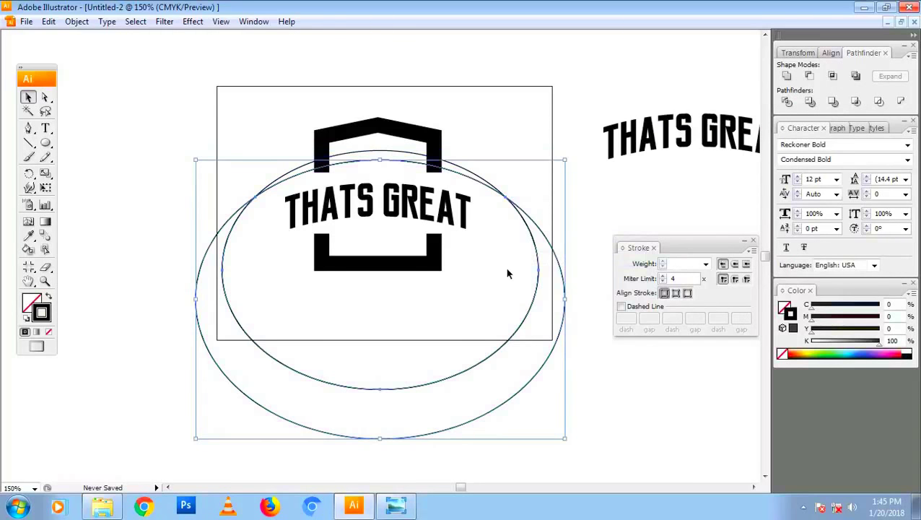
{"action": "left_click", "coordinate": [507, 197]}
Step: Make the arc sliver solid black and divide it with the upper bracket
{"action": "left_click", "coordinate": [507, 195]}
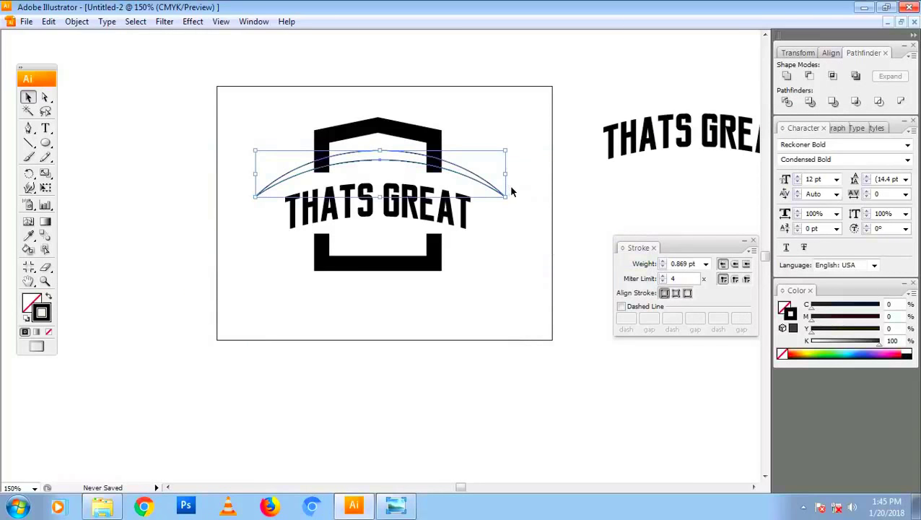
{"action": "key", "text": "shift+x"}
{"action": "left_click", "coordinate": [547, 189]}
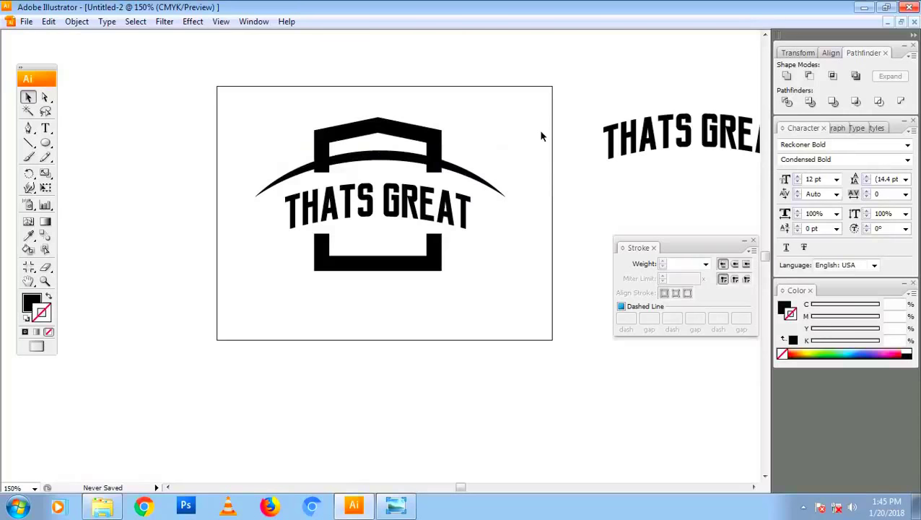
{"action": "left_click_drag", "start_coordinate": [278, 113], "coordinate": [469, 167]}
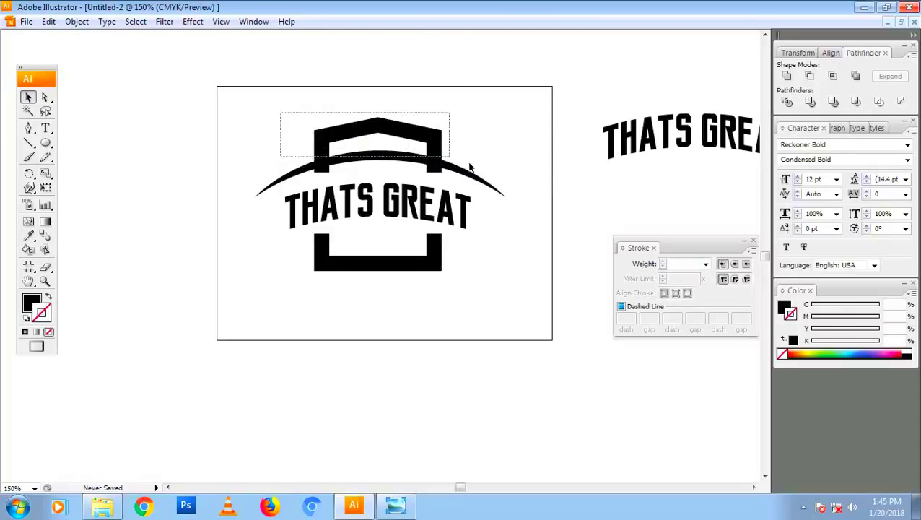
{"action": "left_click", "coordinate": [787, 101]}
Step: Expand the upper and lower brackets into filled shapes with Object > Expand
{"action": "left_click_drag", "start_coordinate": [392, 101], "coordinate": [420, 137]}
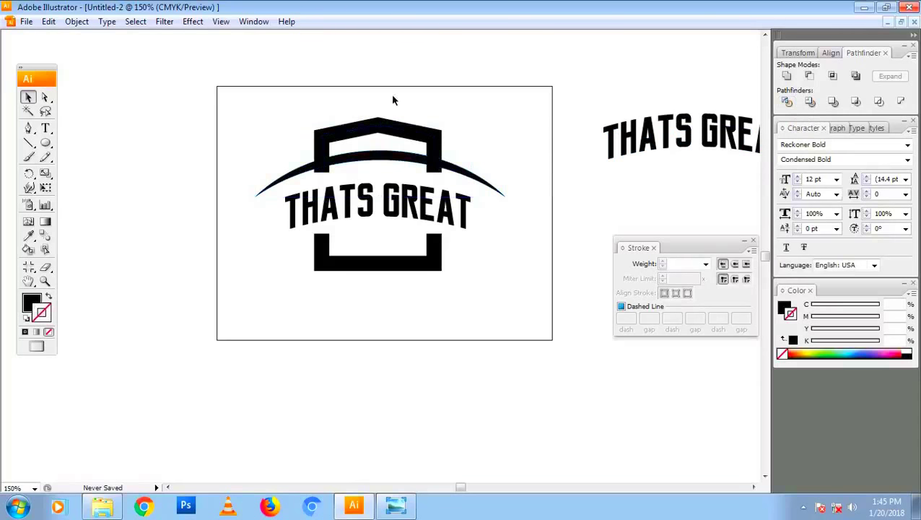
{"action": "left_click", "coordinate": [76, 21]}
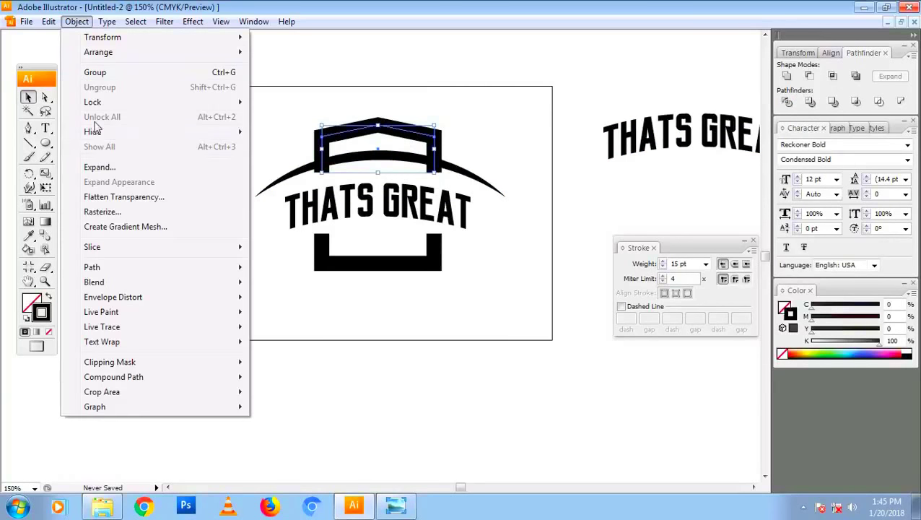
{"action": "left_click", "coordinate": [104, 168]}
{"action": "left_click", "coordinate": [540, 204]}
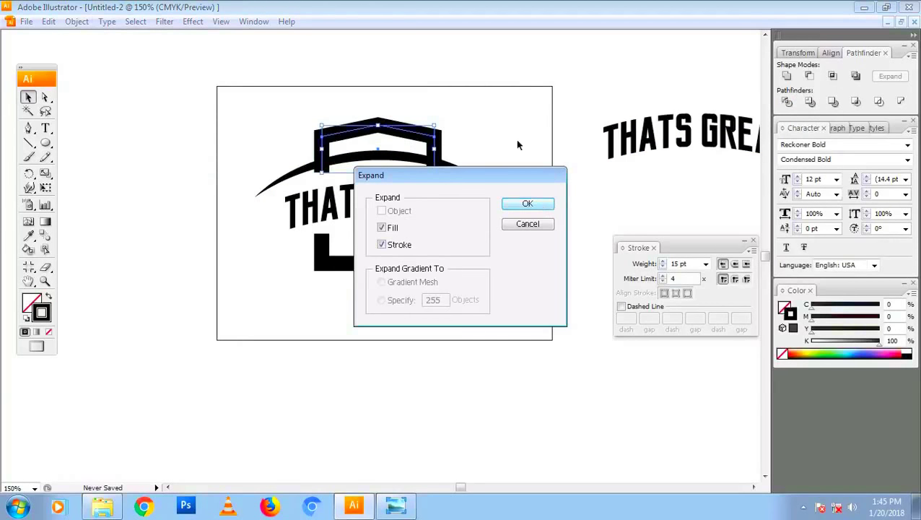
{"action": "left_click_drag", "start_coordinate": [476, 269], "coordinate": [421, 257]}
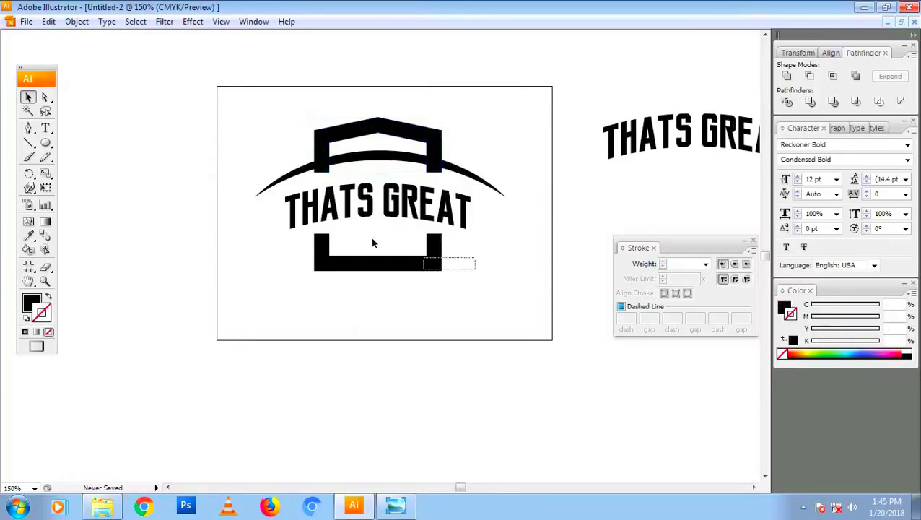
{"action": "left_click", "coordinate": [76, 21]}
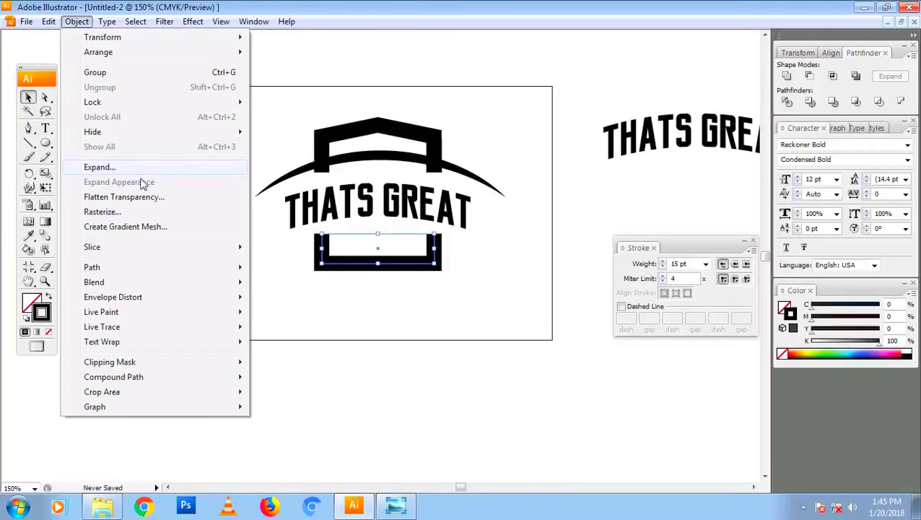
{"action": "left_click", "coordinate": [138, 172]}
{"action": "left_click", "coordinate": [544, 204]}
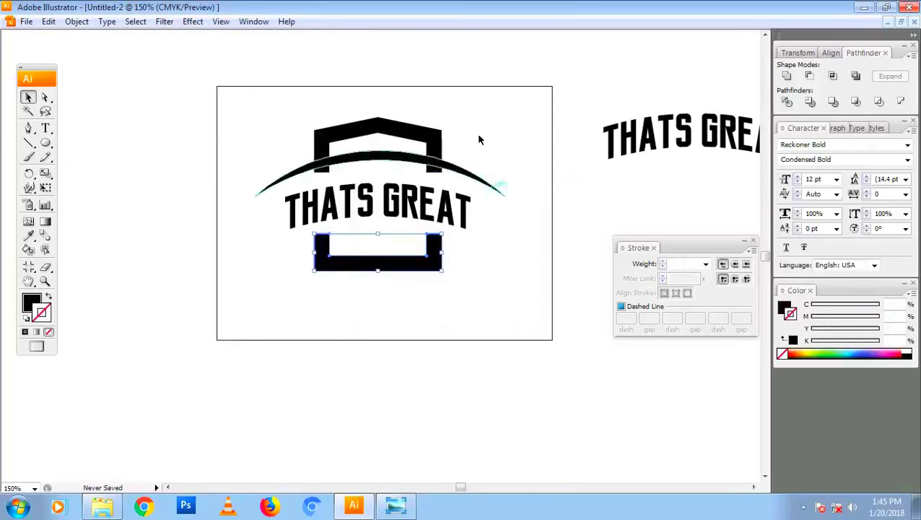
Step: Divide the arc and upper bracket where they overlap and ungroup the pieces
{"action": "left_click", "coordinate": [466, 193]}
{"action": "left_click", "coordinate": [464, 180]}
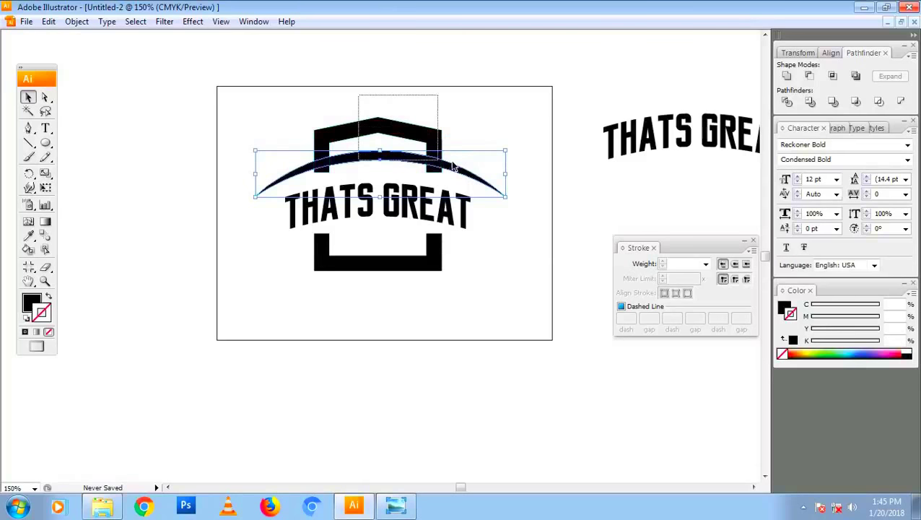
{"action": "left_click_drag", "start_coordinate": [369, 99], "coordinate": [433, 163]}
{"action": "left_click", "coordinate": [786, 102]}
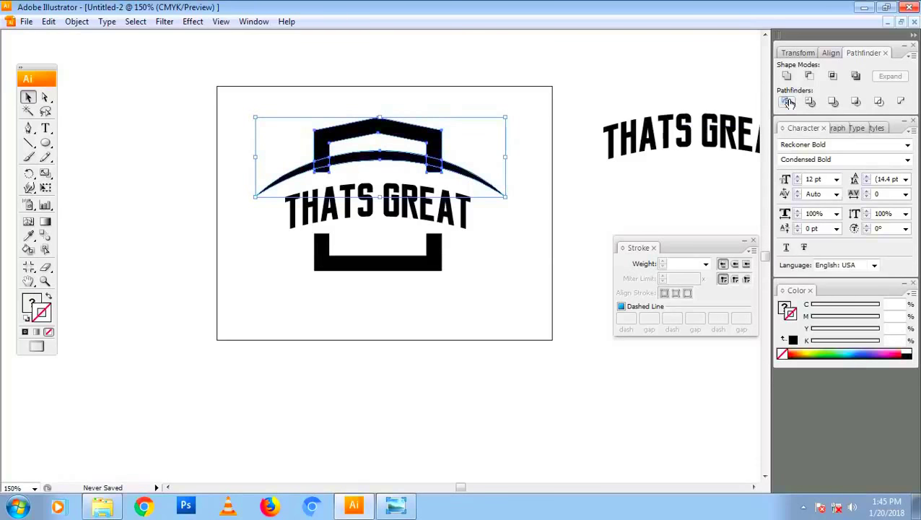
{"action": "right_click", "coordinate": [430, 150]}
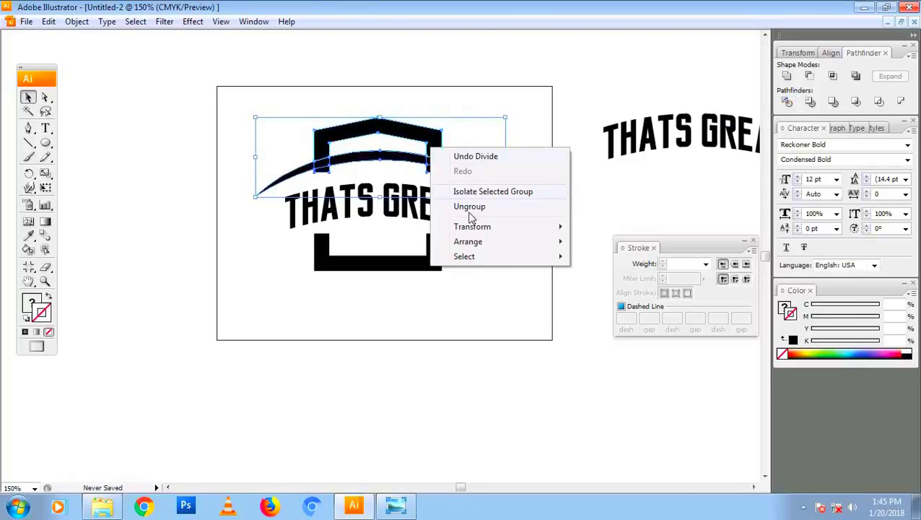
{"action": "left_click", "coordinate": [469, 214]}
Step: Delete the leftover arc fragments inside the bracket
{"action": "left_click", "coordinate": [433, 165]}
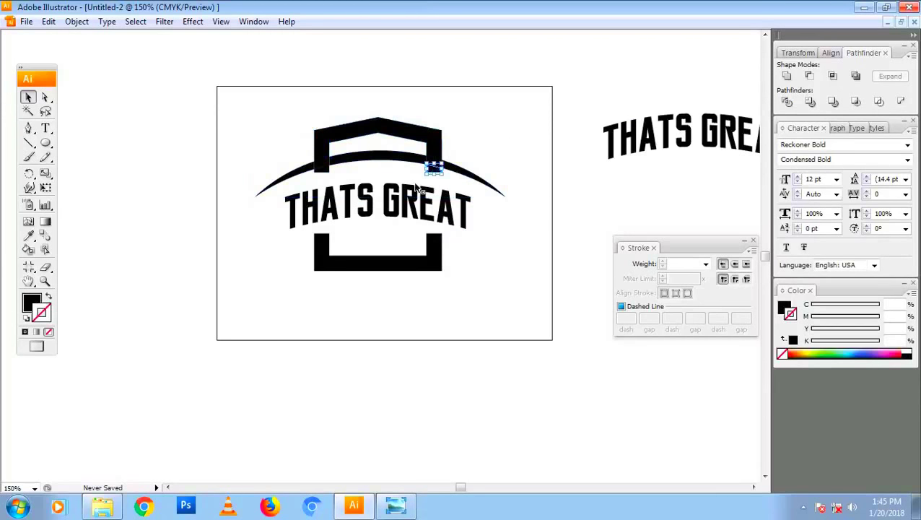
{"action": "key", "text": "Delete"}
{"action": "left_click", "coordinate": [375, 156]}
{"action": "key", "text": "Delete"}
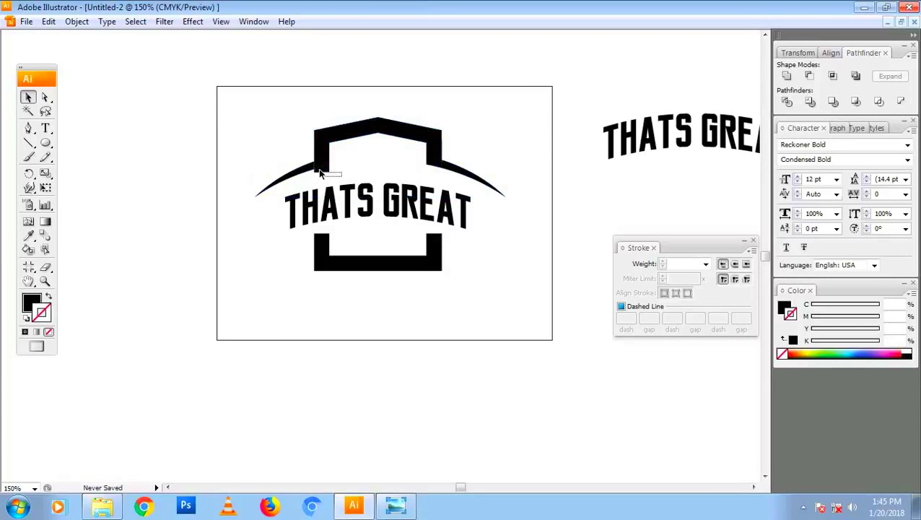
{"action": "key", "text": "Delete"}
Step: Select the joined arc and top bracket and check them in Outline view
{"action": "left_click_drag", "start_coordinate": [243, 120], "coordinate": [508, 181]}
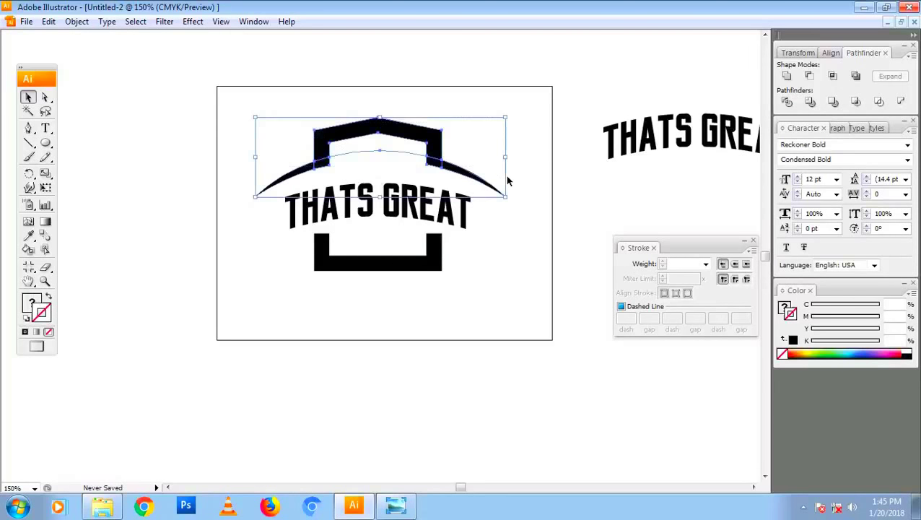
{"action": "left_click", "coordinate": [396, 160]}
{"action": "left_click", "coordinate": [363, 141]}
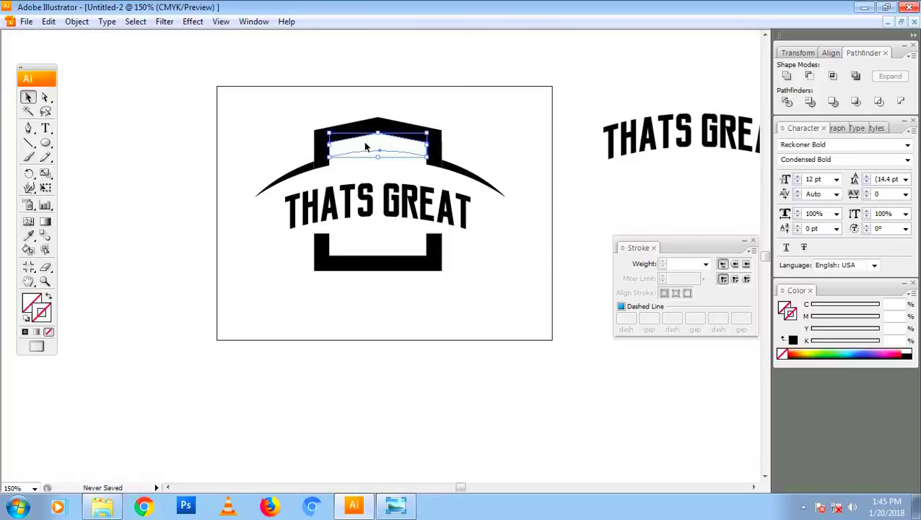
{"action": "left_click", "coordinate": [247, 110]}
{"action": "left_click_drag", "start_coordinate": [247, 110], "coordinate": [488, 174]}
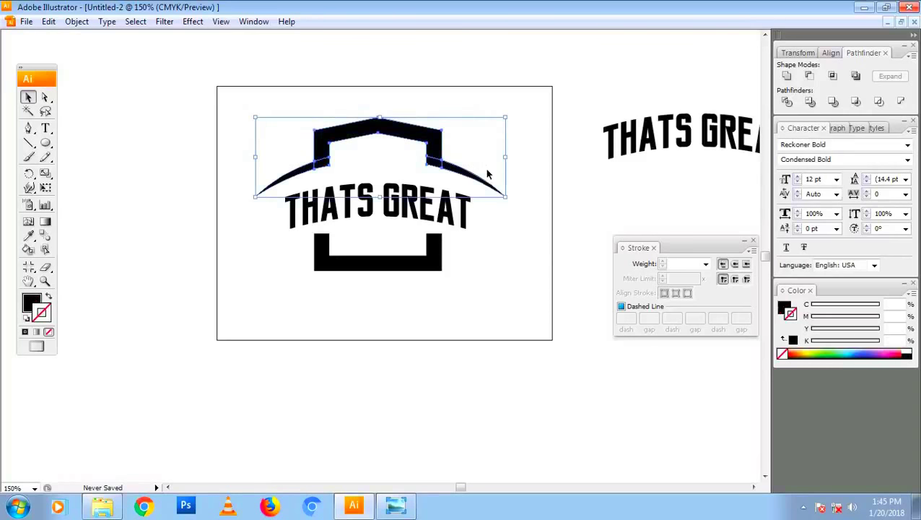
{"action": "key", "text": "ctrl+y"}
{"action": "key", "text": "ctrl+y"}
{"action": "left_click", "coordinate": [496, 336]}
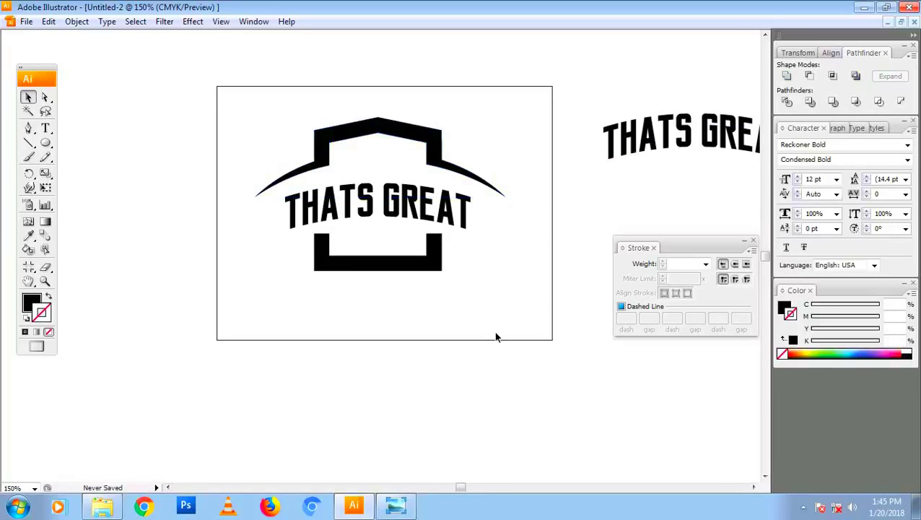
Step: Nudge THATS GREAT up, stretch it wider, and reposition the bottom bracket lower
{"action": "left_click", "coordinate": [393, 209]}
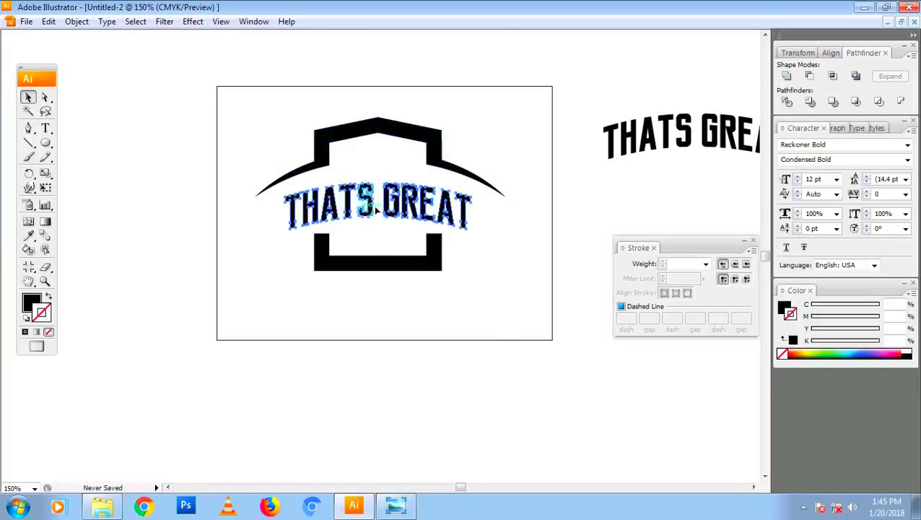
{"action": "left_click_drag", "start_coordinate": [401, 196], "coordinate": [401, 194]}
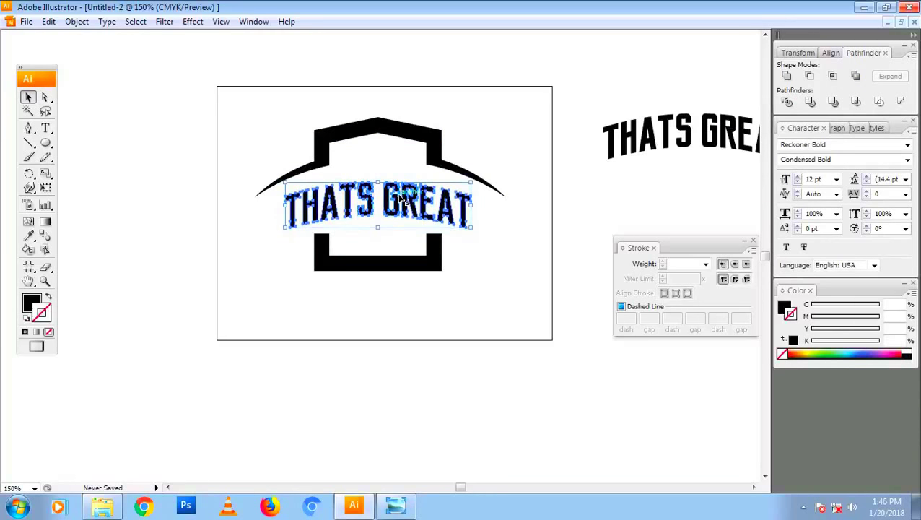
{"action": "left_click_drag", "start_coordinate": [398, 268], "coordinate": [399, 288]}
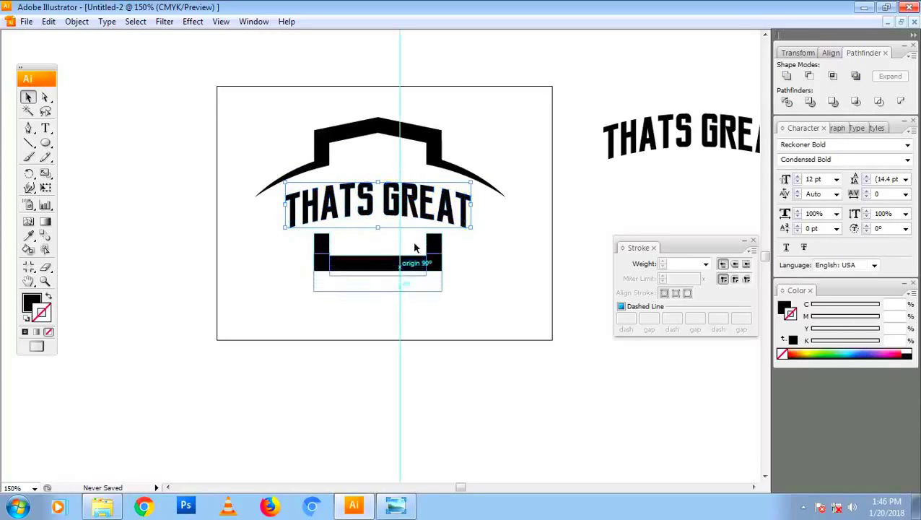
{"action": "left_click", "coordinate": [463, 212]}
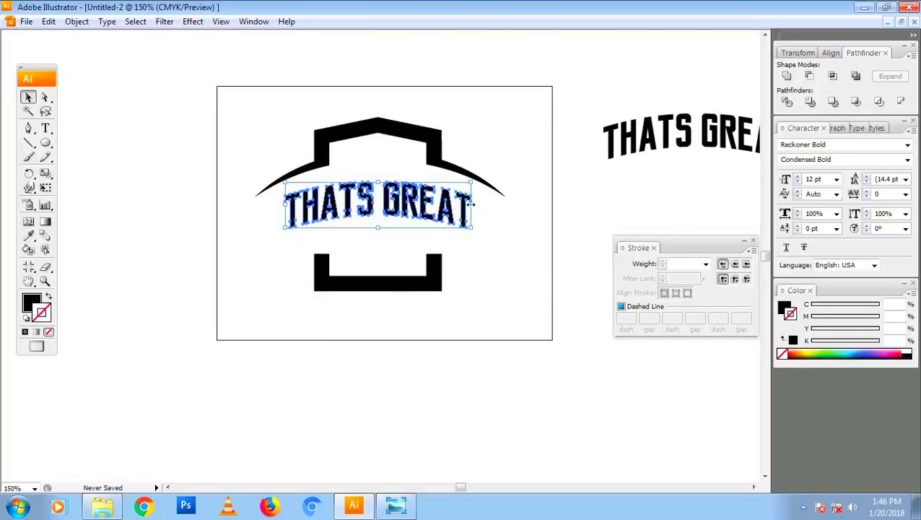
{"action": "mouse_move", "coordinate": [470, 206]}
{"action": "left_mouse_down"}
{"action": "mouse_move", "coordinate": [496, 208]}
{"action": "mouse_move", "coordinate": [471, 218]}
{"action": "left_mouse_up"}
{"action": "left_click", "coordinate": [460, 282]}
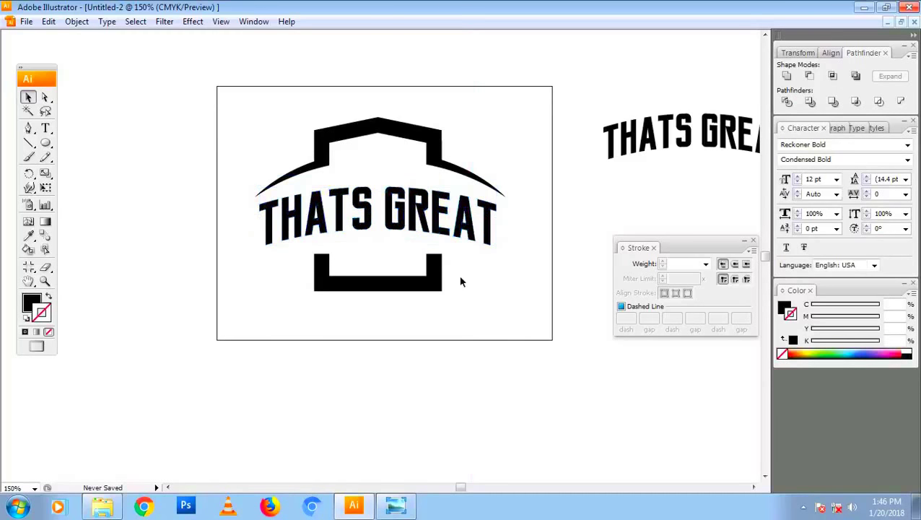
{"action": "mouse_move", "coordinate": [441, 280]}
{"action": "left_mouse_down"}
{"action": "mouse_move", "coordinate": [441, 290]}
{"action": "mouse_move", "coordinate": [435, 276]}
{"action": "left_mouse_up"}
{"action": "left_click", "coordinate": [453, 227]}
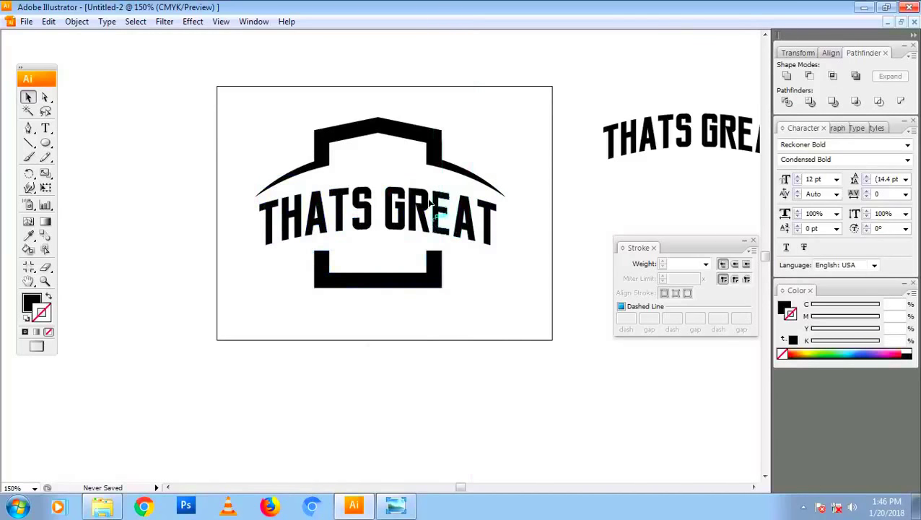
Step: Scale the text, arc and brackets down together and fit the artboard in the window
{"action": "left_click", "coordinate": [433, 213]}
{"action": "left_click", "coordinate": [299, 177], "text": "shift"}
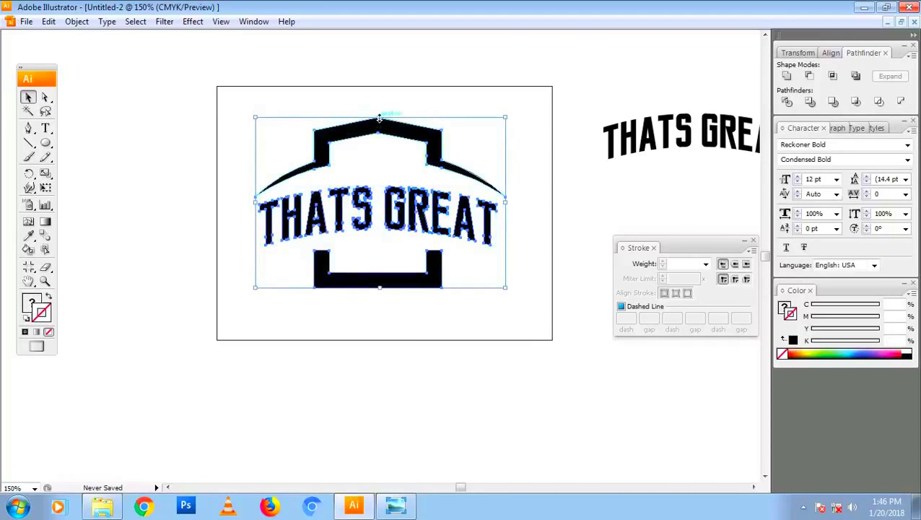
{"action": "left_click_drag", "start_coordinate": [379, 117], "coordinate": [379, 147]}
{"action": "left_click", "coordinate": [421, 136]}
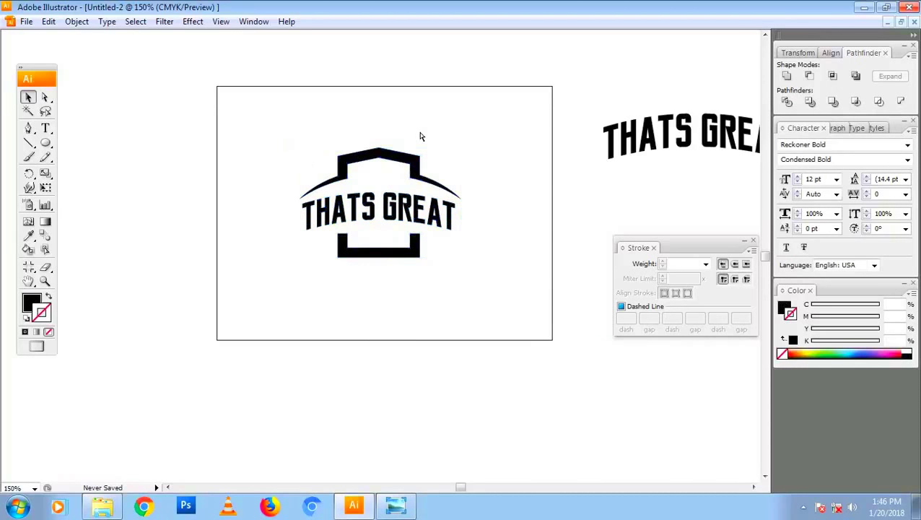
{"action": "key", "text": "ctrl+0"}
{"action": "left_click", "coordinate": [390, 226]}
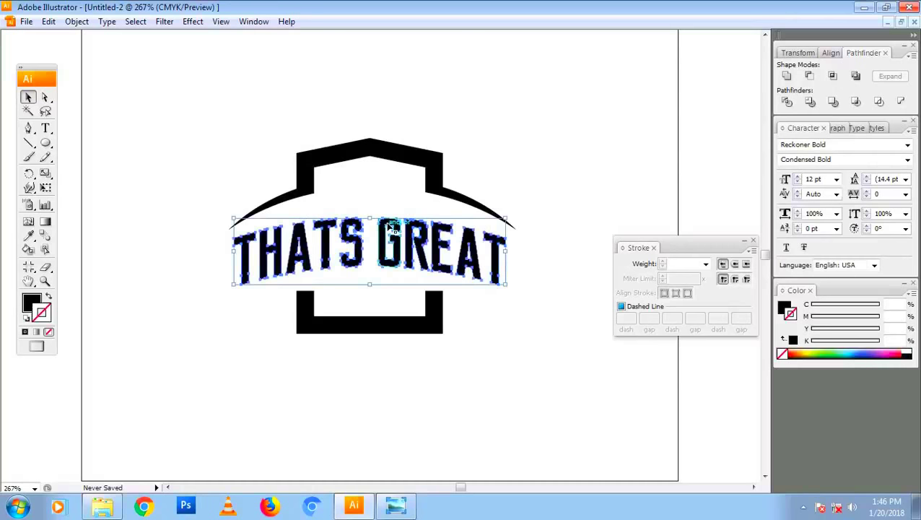
Step: Apply a 4 pt Offset Path to the THATS GREAT text, checked with Preview
{"action": "left_click", "coordinate": [118, 26]}
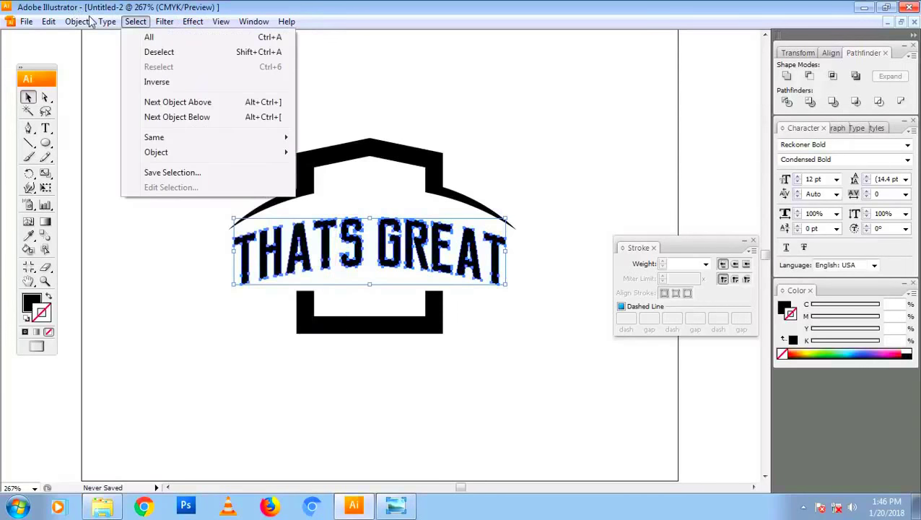
{"action": "mouse_move", "coordinate": [92, 267]}
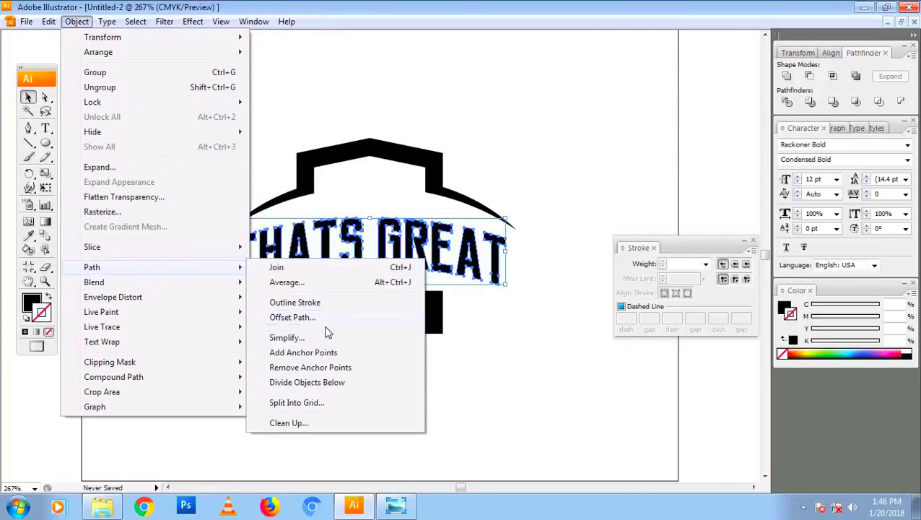
{"action": "left_click", "coordinate": [327, 319]}
{"action": "left_click", "coordinate": [493, 277]}
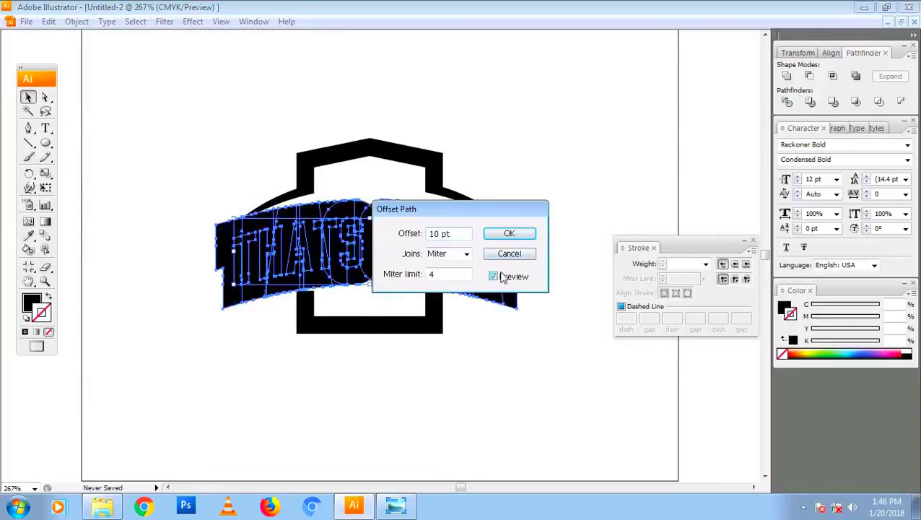
{"action": "left_click_drag", "start_coordinate": [457, 234], "coordinate": [403, 237]}
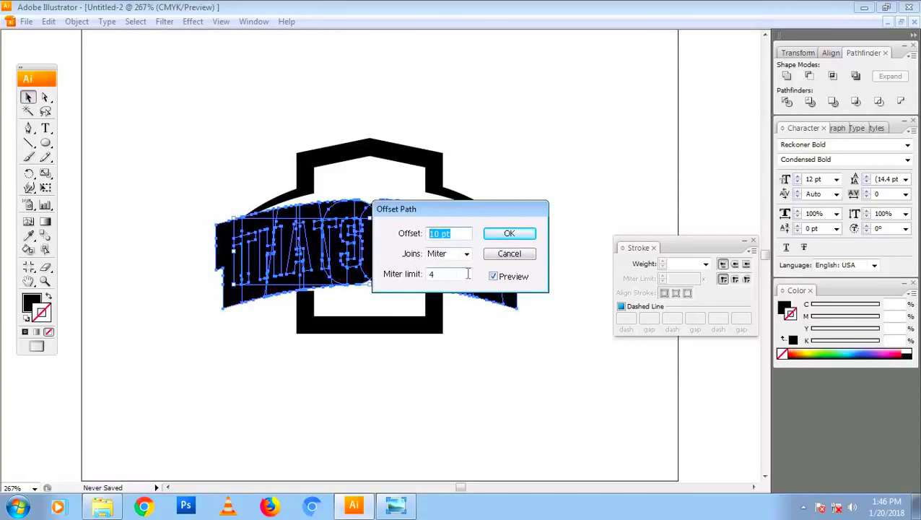
{"action": "type", "text": "4"}
{"action": "left_click", "coordinate": [455, 272]}
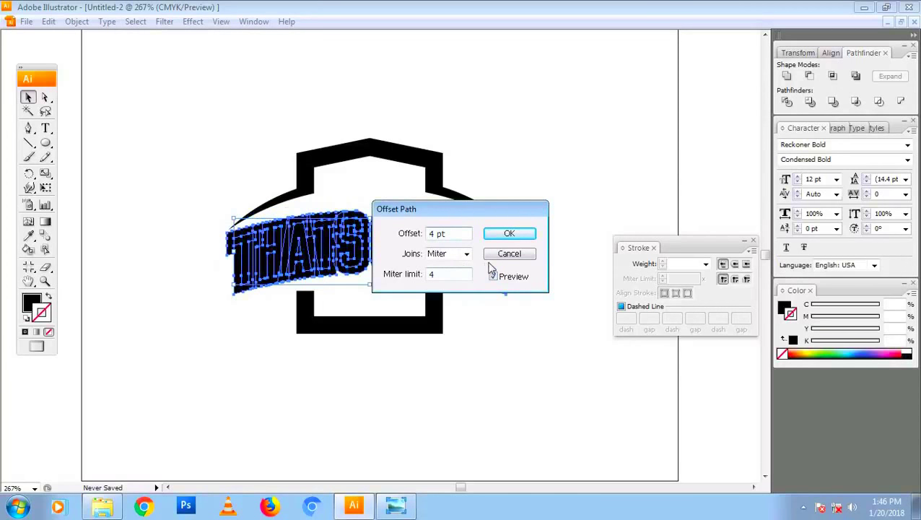
{"action": "left_click", "coordinate": [509, 234]}
{"action": "key", "text": "ctrl+shift+a"}
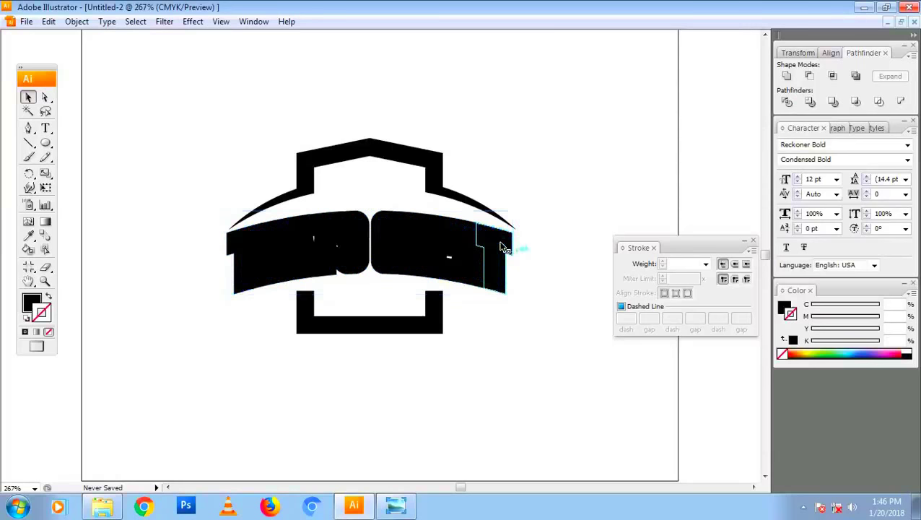
Step: Shift-select every THATS GREAT letter path and cut them away with Edit > Cut
{"action": "left_click", "coordinate": [503, 245]}
{"action": "right_click", "coordinate": [498, 295]}
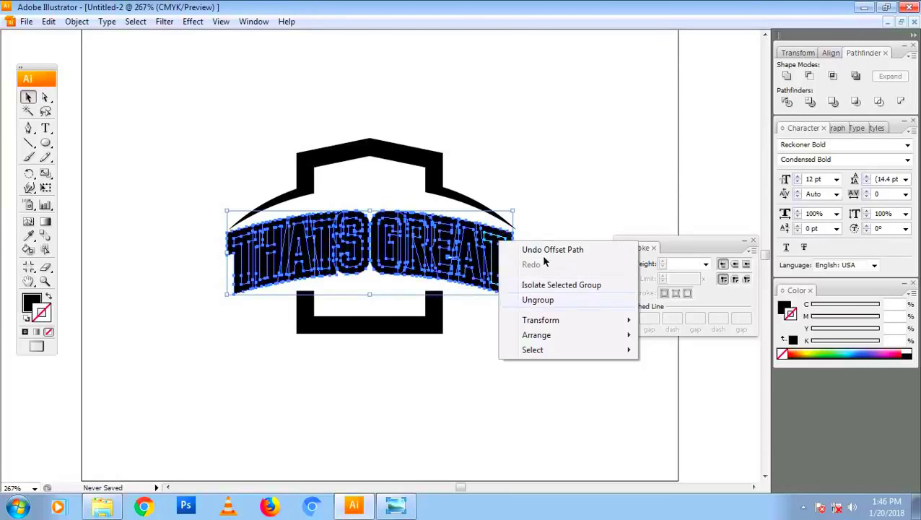
{"action": "left_click", "coordinate": [523, 288]}
{"action": "left_click", "coordinate": [490, 247]}
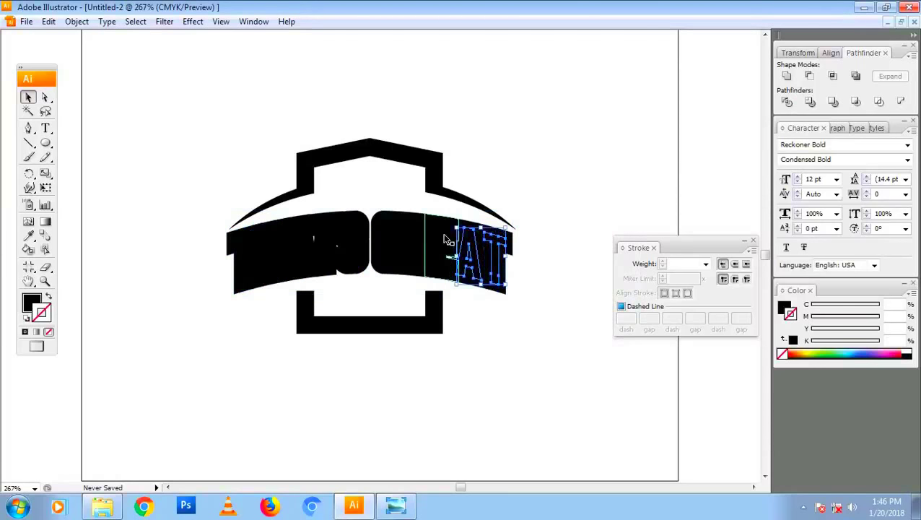
{"action": "left_click", "coordinate": [439, 239], "text": "shift"}
{"action": "left_click", "coordinate": [390, 246], "text": "shift"}
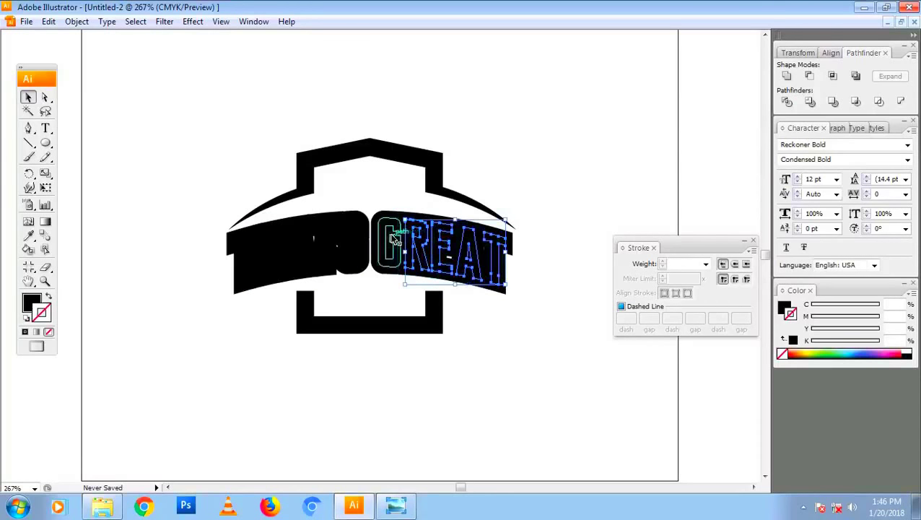
{"action": "left_click", "coordinate": [354, 244], "text": "shift"}
{"action": "left_click", "coordinate": [300, 250], "text": "shift"}
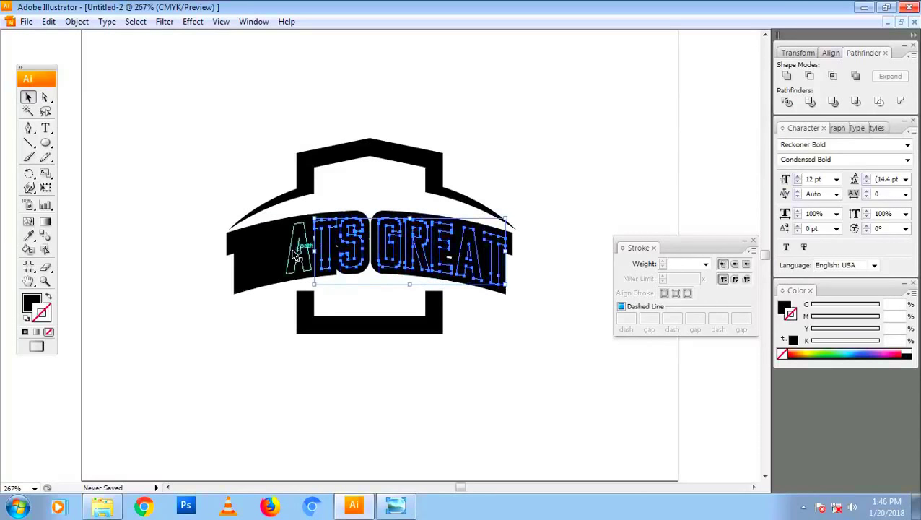
{"action": "left_click", "coordinate": [280, 254], "text": "shift"}
{"action": "left_click", "coordinate": [250, 262], "text": "shift"}
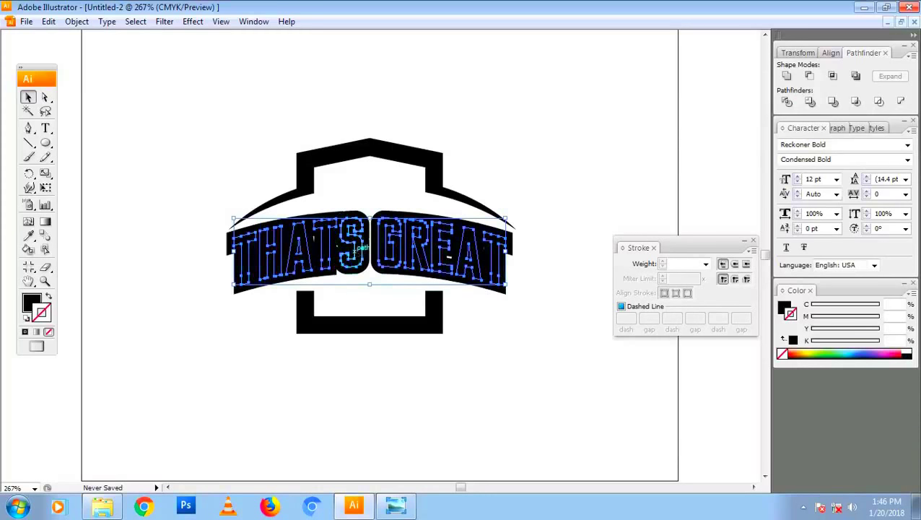
{"action": "right_click", "coordinate": [356, 252]}
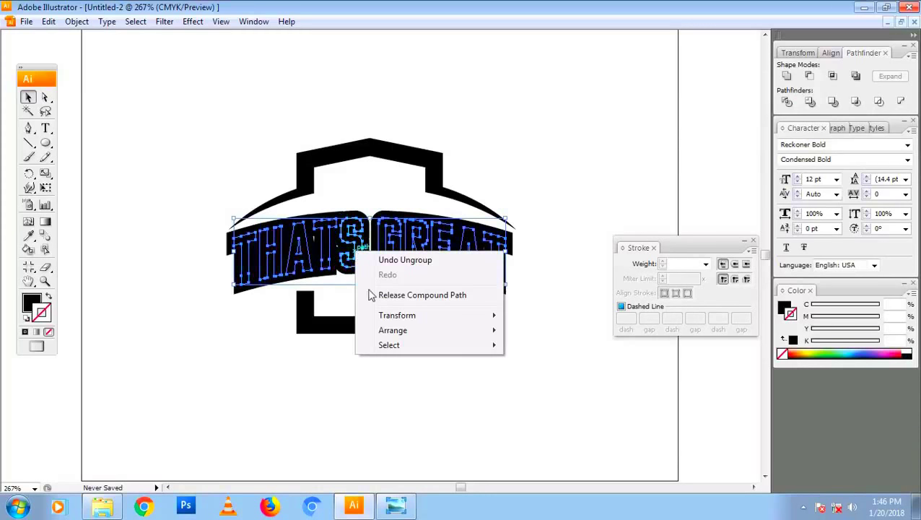
{"action": "left_click", "coordinate": [77, 21]}
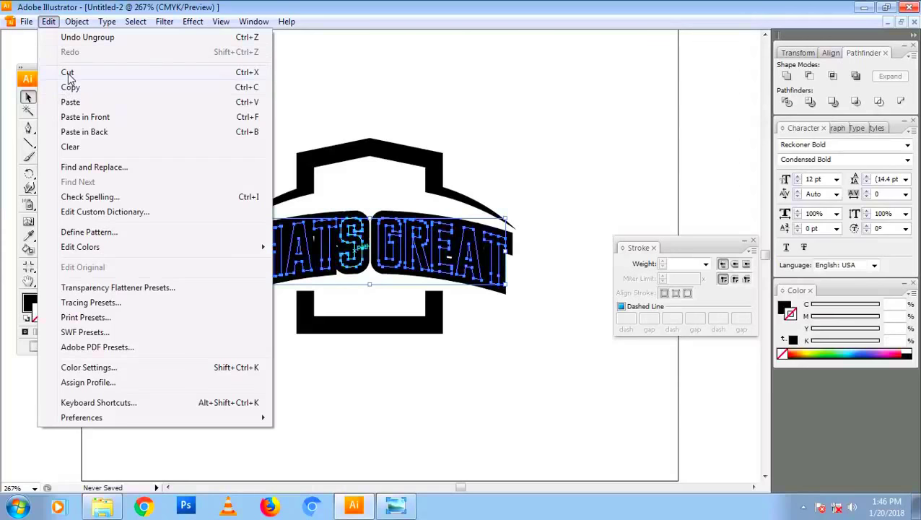
{"action": "left_click", "coordinate": [68, 72]}
Step: Unite the remaining black offset shapes into one banner and expand it
{"action": "left_click_drag", "start_coordinate": [200, 263], "coordinate": [529, 243]}
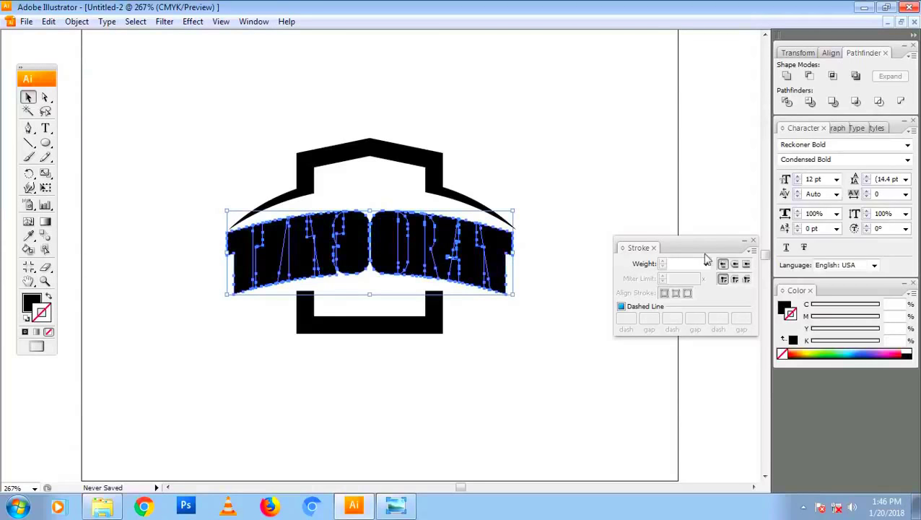
{"action": "left_click", "coordinate": [786, 76]}
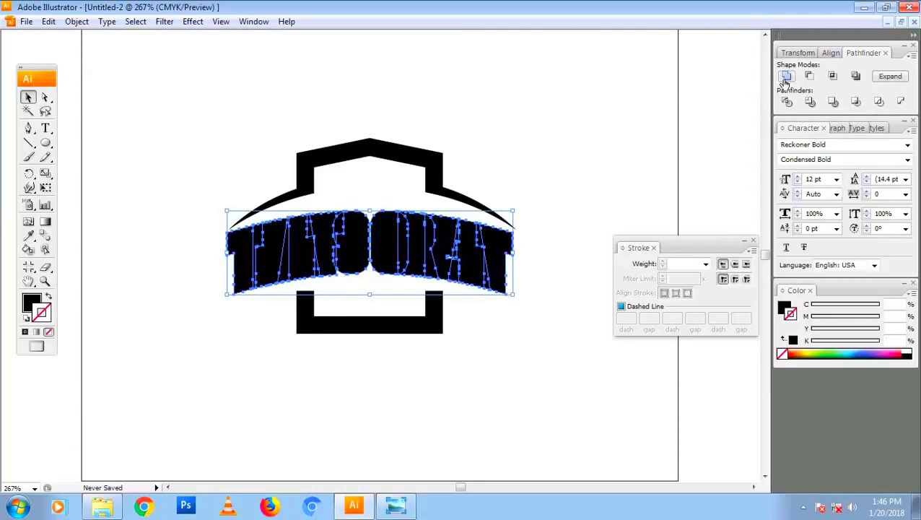
{"action": "left_click", "coordinate": [591, 184]}
{"action": "key", "text": "ctrl+z"}
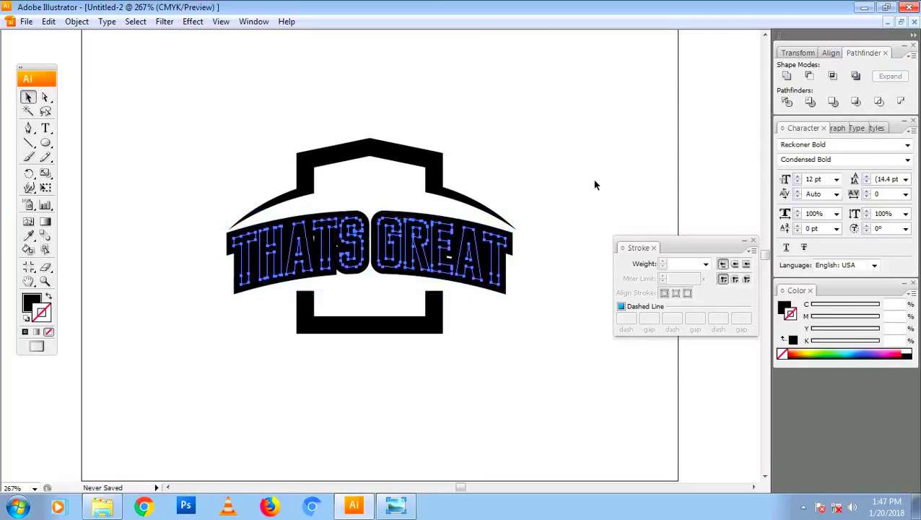
{"action": "left_click", "coordinate": [787, 76]}
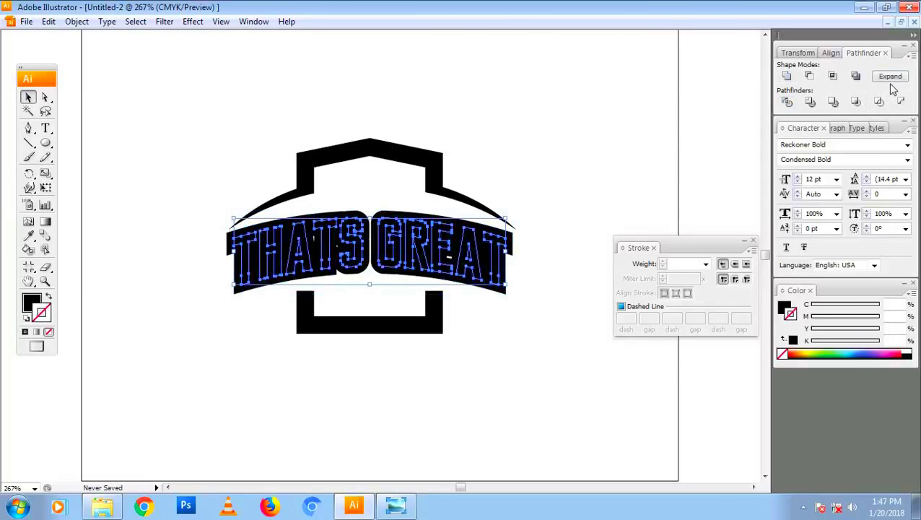
{"action": "left_click", "coordinate": [890, 76]}
{"action": "left_click", "coordinate": [584, 128]}
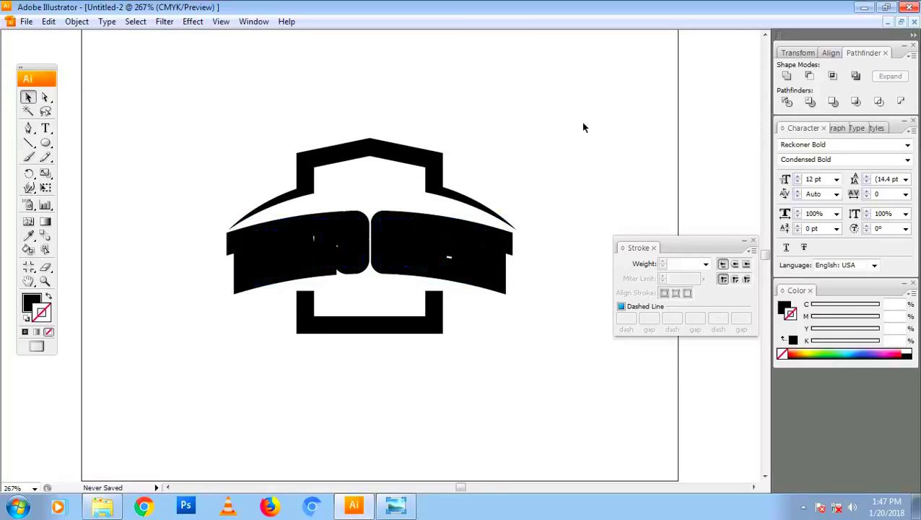
{"action": "left_click", "coordinate": [397, 275]}
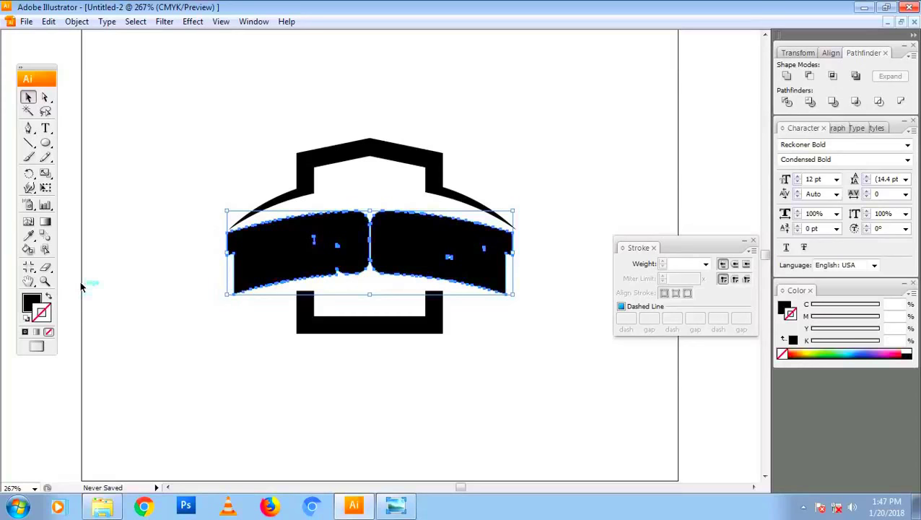
Step: Save as 'Thats Great logo.ai' with Embed ICC Profiles and Use Compression off
{"action": "key", "text": "ctrl+s"}
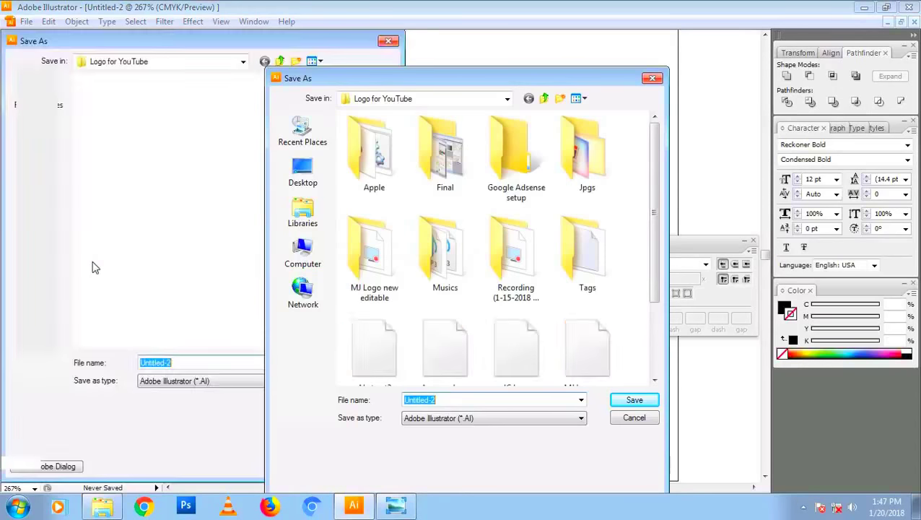
{"action": "type", "text": "Th"}
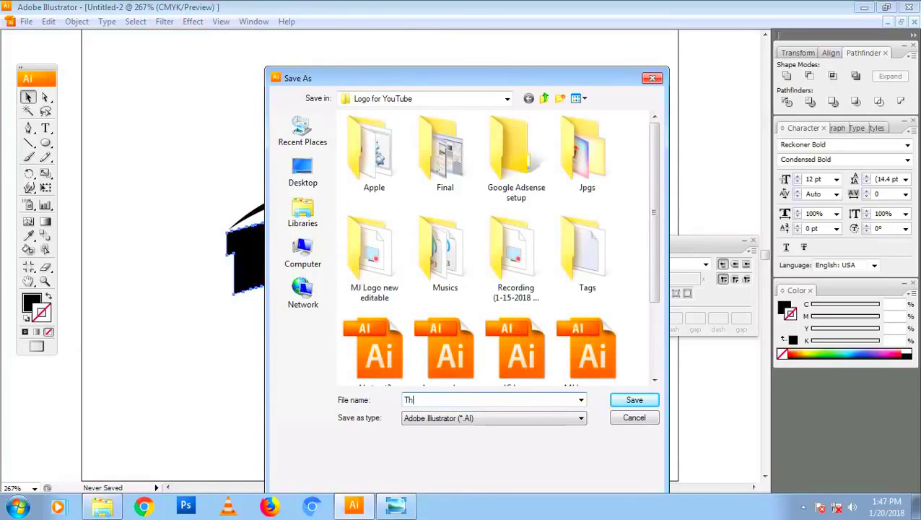
{"action": "type", "text": "an"}
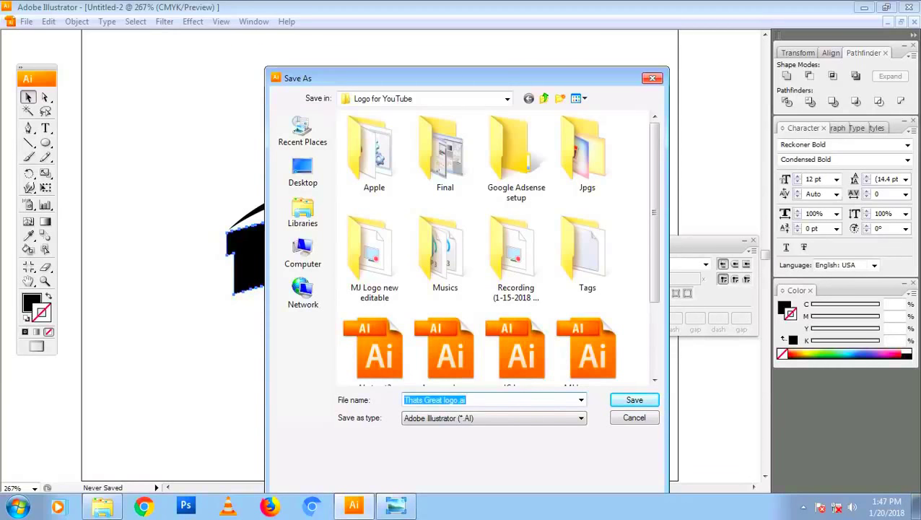
{"action": "key", "text": "Return"}
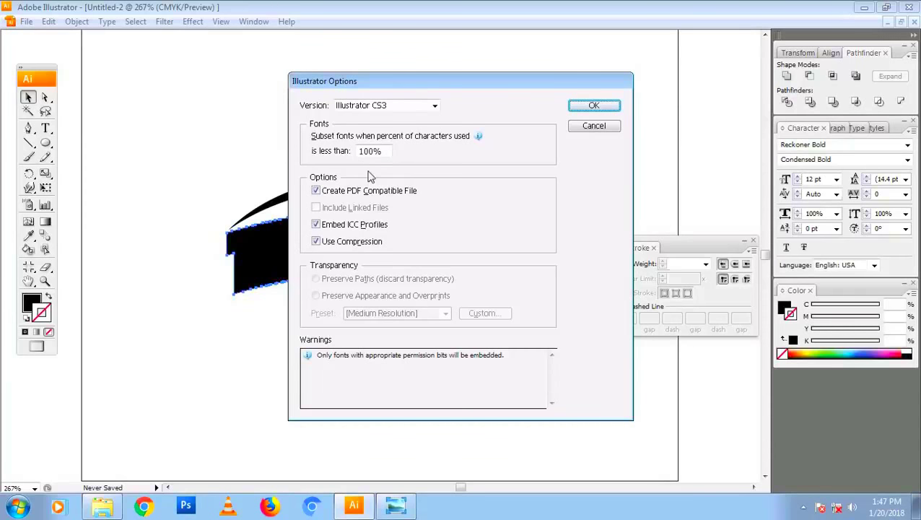
{"action": "left_click", "coordinate": [358, 226]}
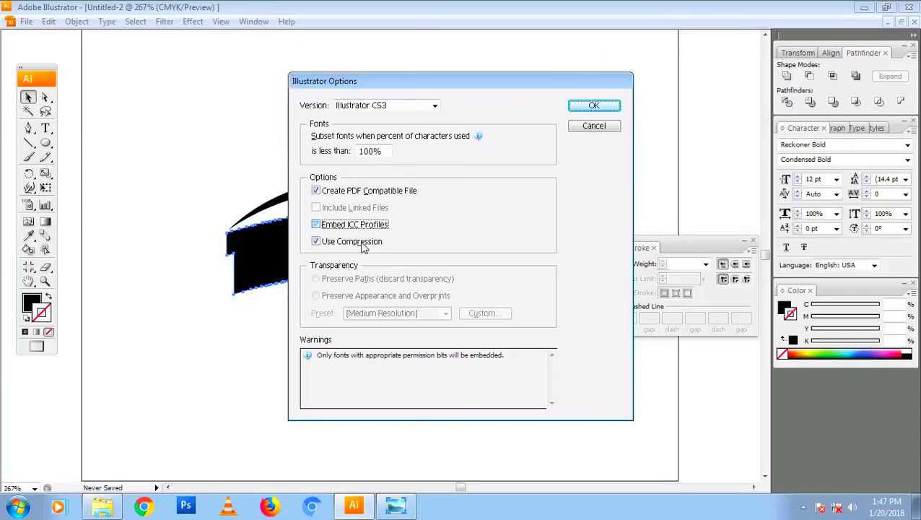
{"action": "left_click", "coordinate": [591, 107]}
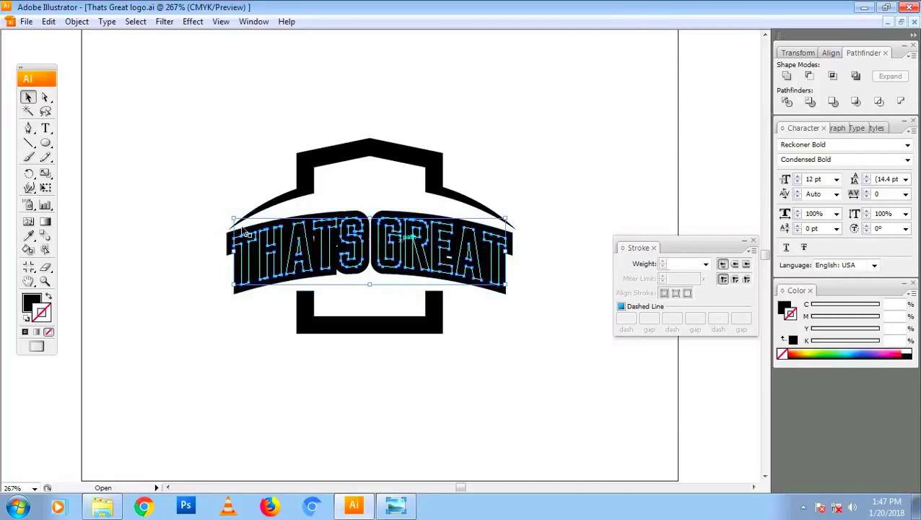
Step: Fill the text with a vertical white-to-black linear gradient and adjust its stops
{"action": "left_click", "coordinate": [28, 235]}
{"action": "left_click", "coordinate": [150, 187]}
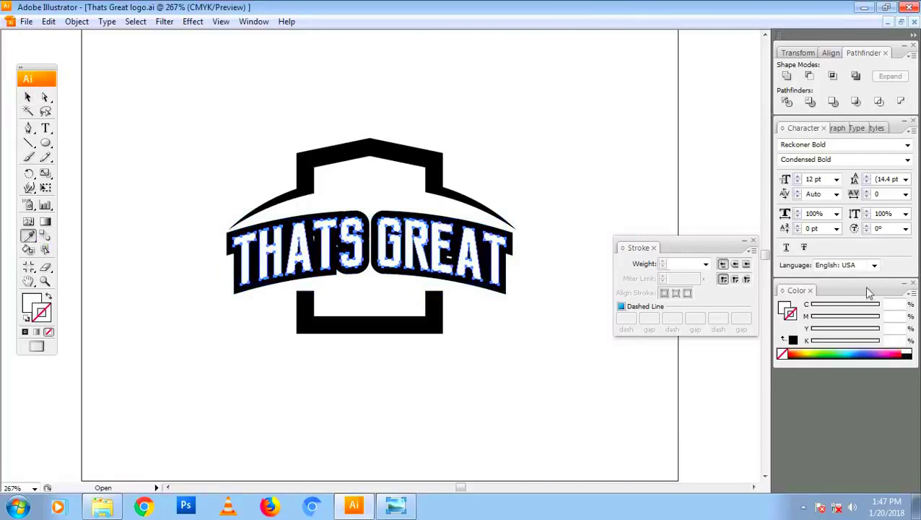
{"action": "double_click", "coordinate": [44, 222]}
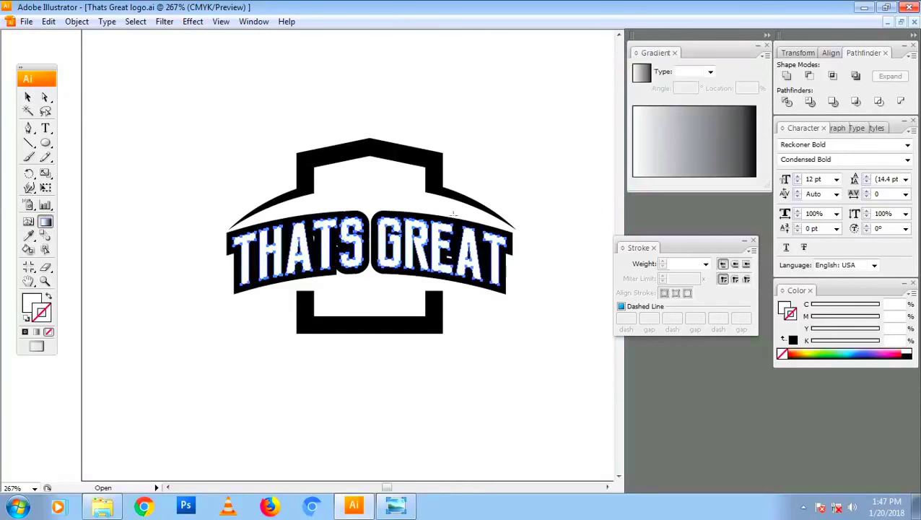
{"action": "left_click", "coordinate": [677, 157]}
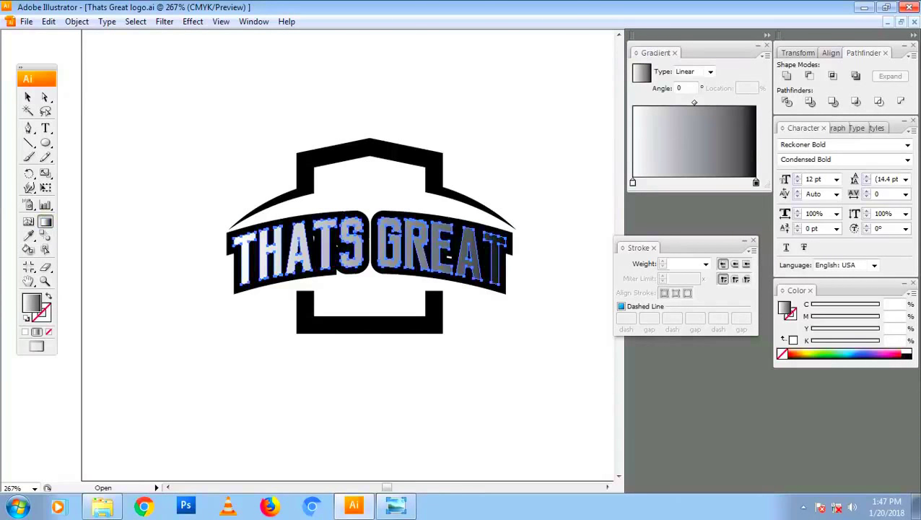
{"action": "left_click_drag", "start_coordinate": [370, 217], "coordinate": [370, 285]}
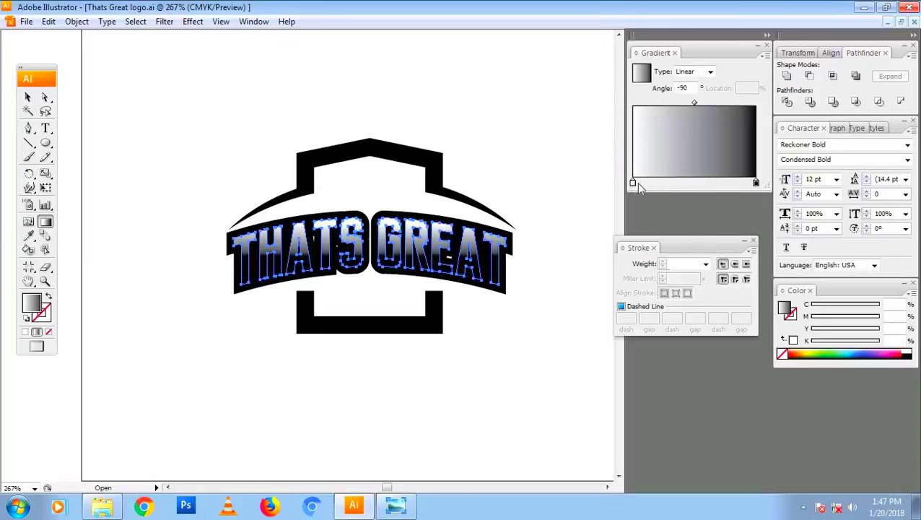
{"action": "left_click_drag", "start_coordinate": [635, 182], "coordinate": [644, 182]}
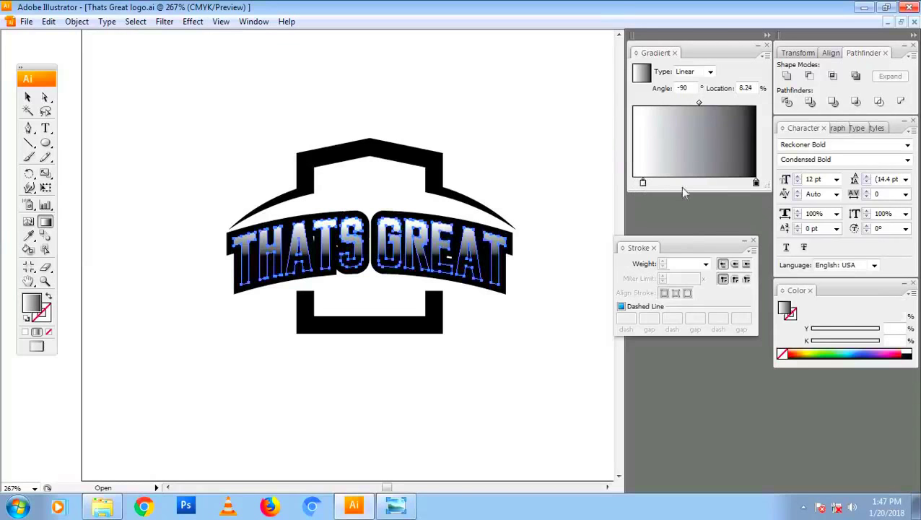
{"action": "left_click", "coordinate": [719, 183]}
{"action": "left_click_drag", "start_coordinate": [646, 184], "coordinate": [659, 184]}
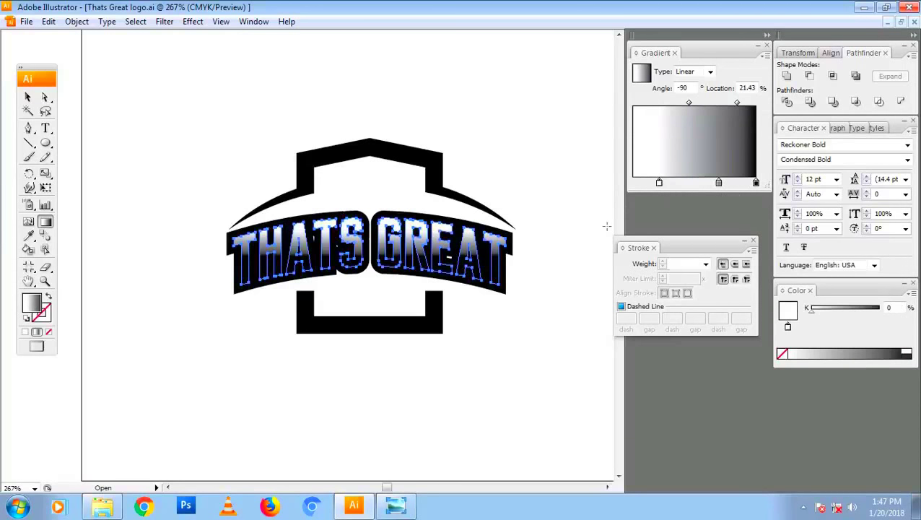
Step: Apply the same gradient to the black banner together with the text
{"action": "key", "text": "v"}
{"action": "left_click", "coordinate": [556, 357]}
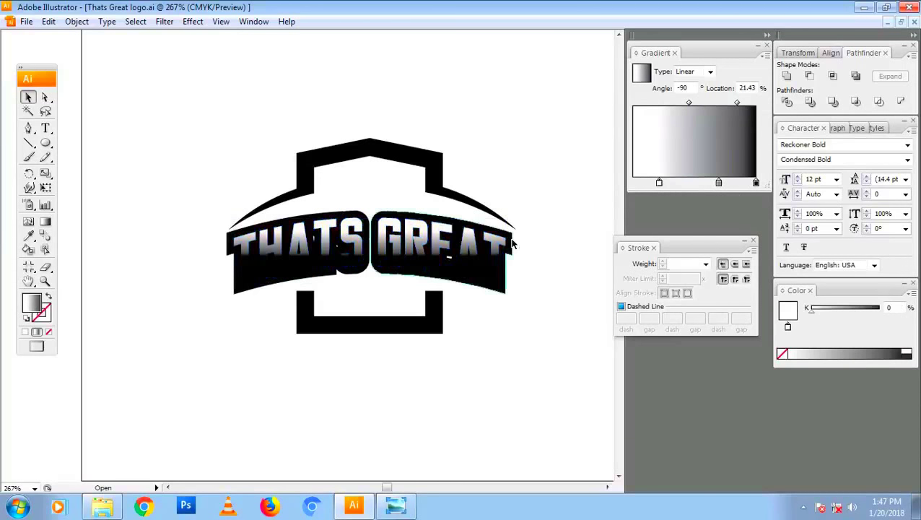
{"action": "left_click_drag", "start_coordinate": [517, 294], "coordinate": [225, 209]}
{"action": "left_click", "coordinate": [695, 166]}
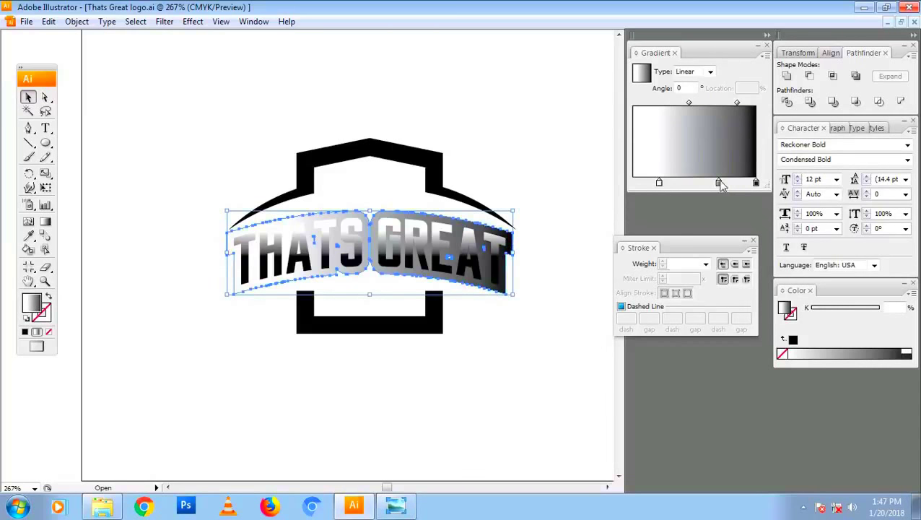
{"action": "left_click", "coordinate": [756, 183]}
Step: Add the brown swatch as a middle gradient stop from the Swatches panel
{"action": "left_click_drag", "start_coordinate": [715, 55], "coordinate": [607, 80]}
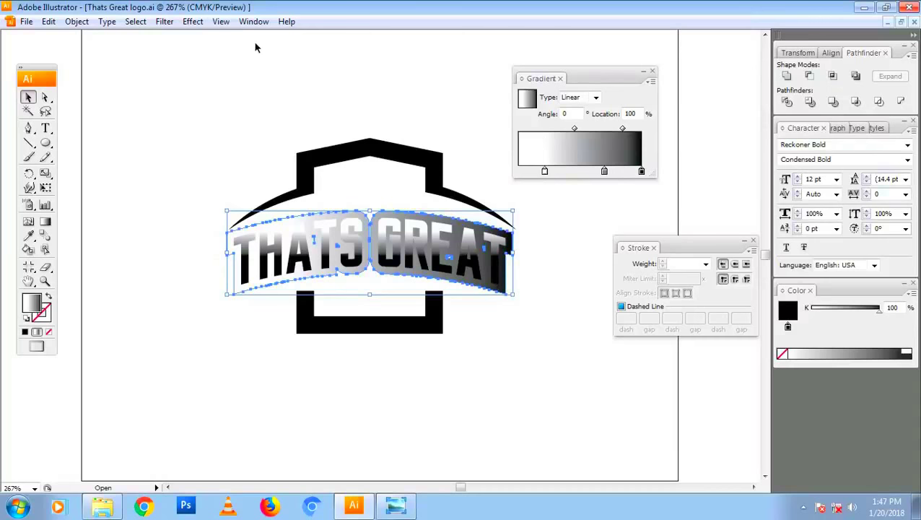
{"action": "left_click", "coordinate": [253, 22]}
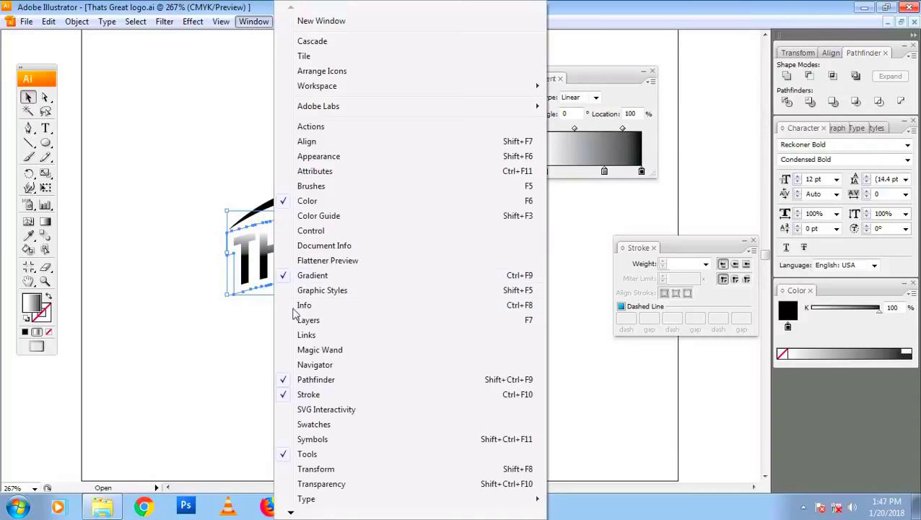
{"action": "left_click", "coordinate": [335, 426]}
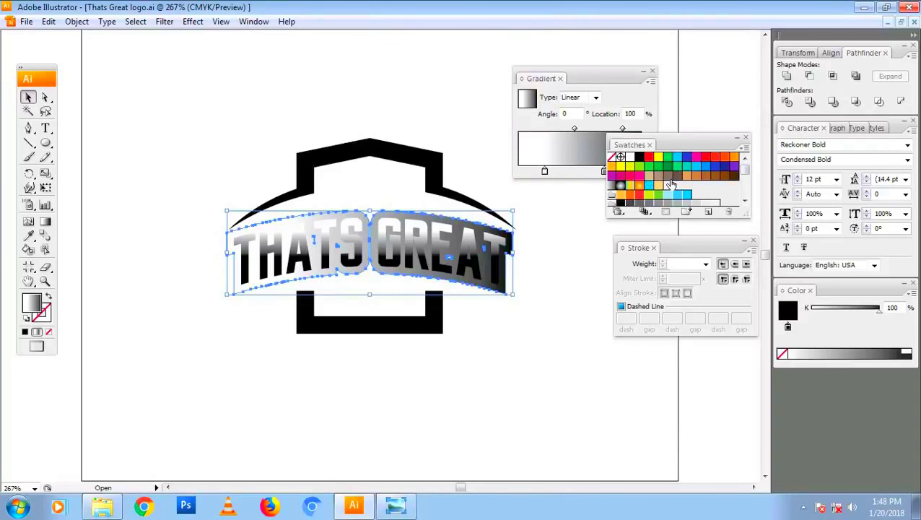
{"action": "left_click", "coordinate": [669, 177]}
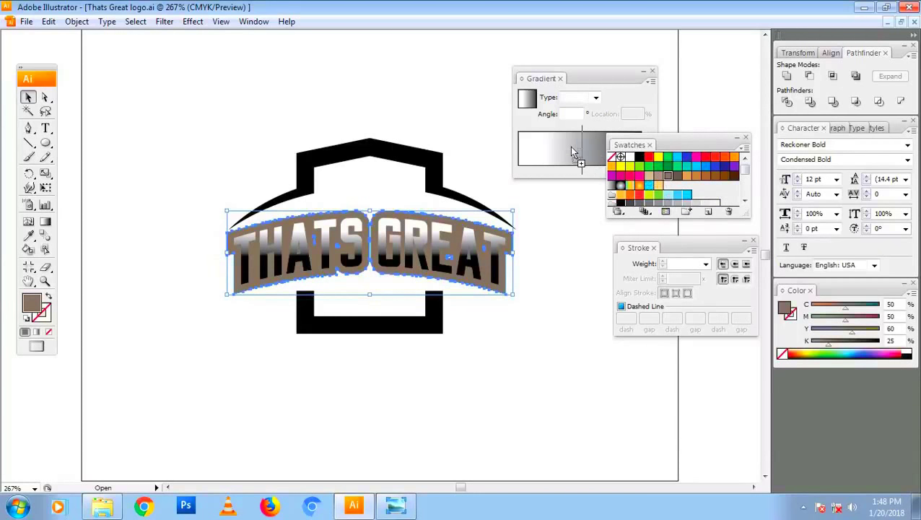
{"action": "left_click_drag", "start_coordinate": [668, 178], "coordinate": [571, 170]}
{"action": "left_click_drag", "start_coordinate": [635, 144], "coordinate": [646, 354]}
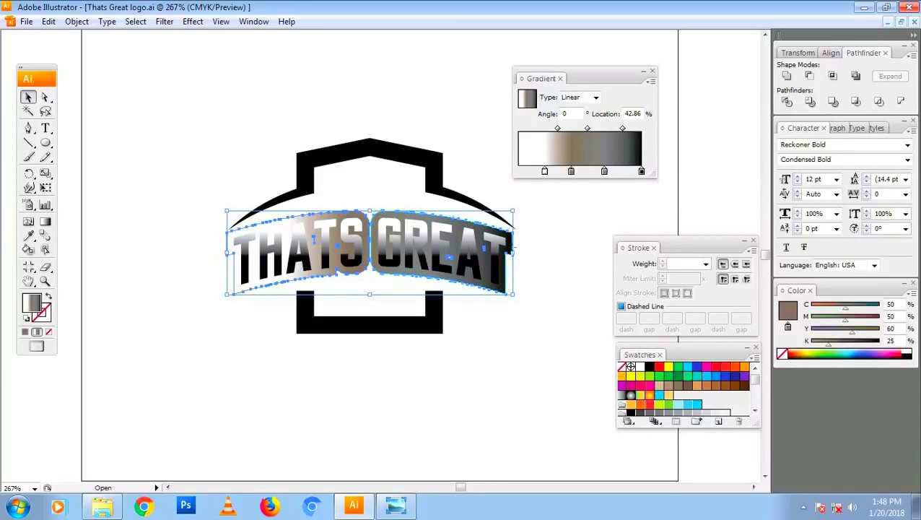
Step: Redrag the gradient top-to-bottom and give the text a brown-grey 1 pt stroke
{"action": "key", "text": "g"}
{"action": "left_click_drag", "start_coordinate": [353, 217], "coordinate": [353, 292]}
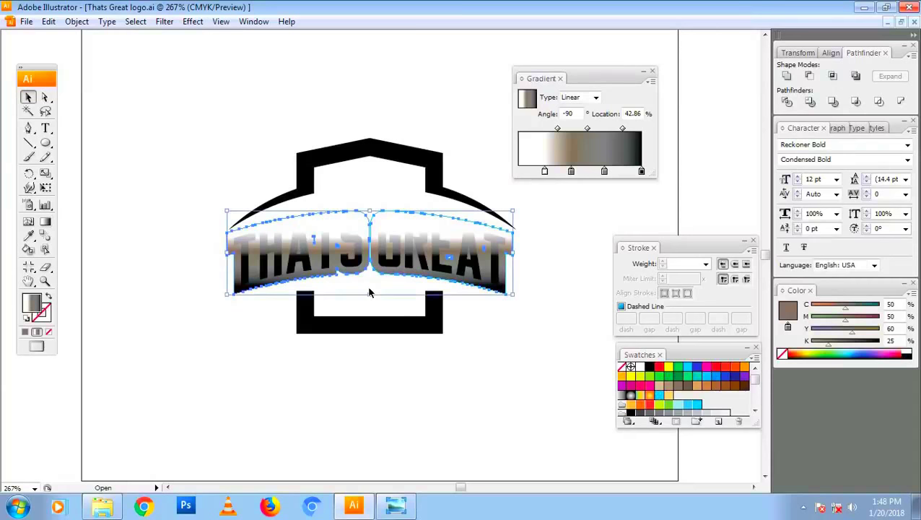
{"action": "left_click", "coordinate": [45, 307]}
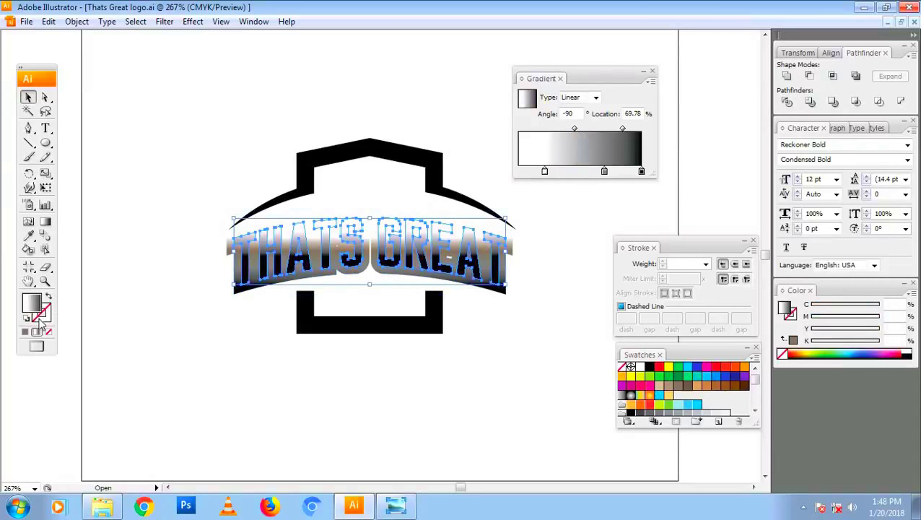
{"action": "left_click", "coordinate": [48, 331]}
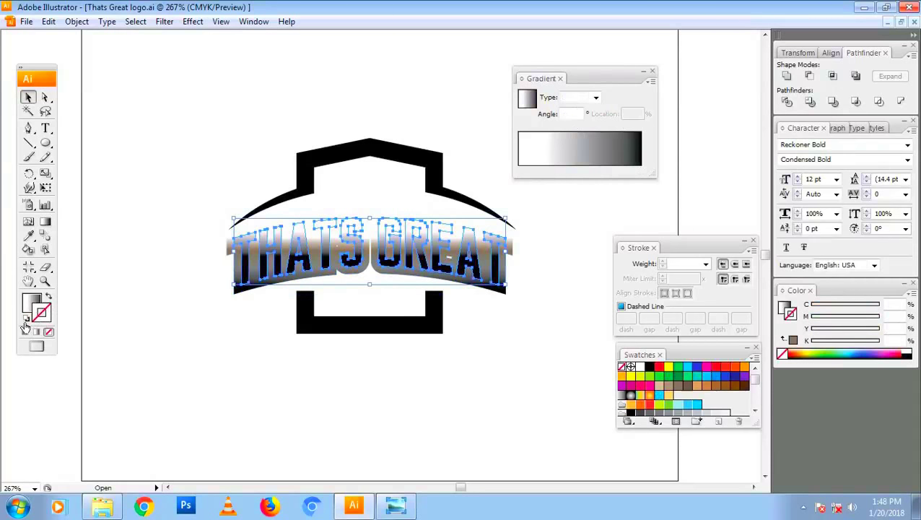
{"action": "left_click", "coordinate": [792, 341]}
Step: Eyedropper the text's gradient onto the frame and drag it light top to black bottom
{"action": "left_click", "coordinate": [583, 361]}
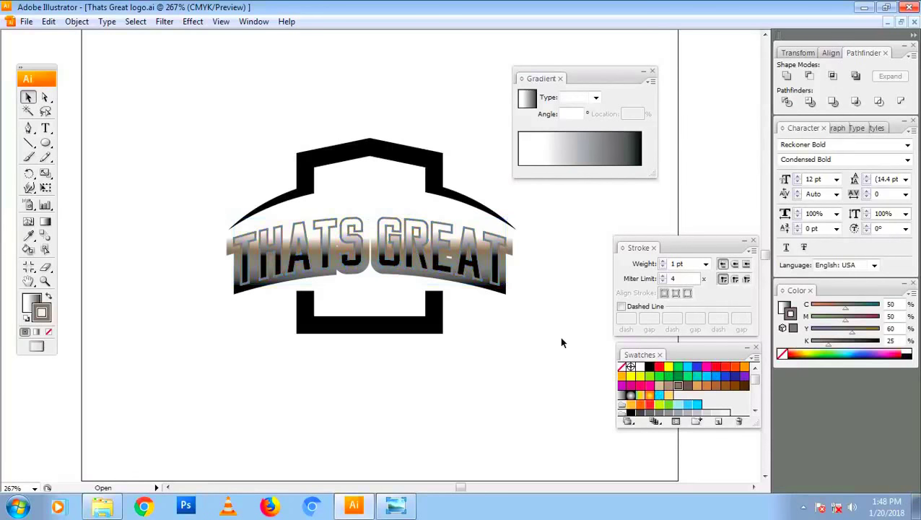
{"action": "left_click", "coordinate": [507, 242]}
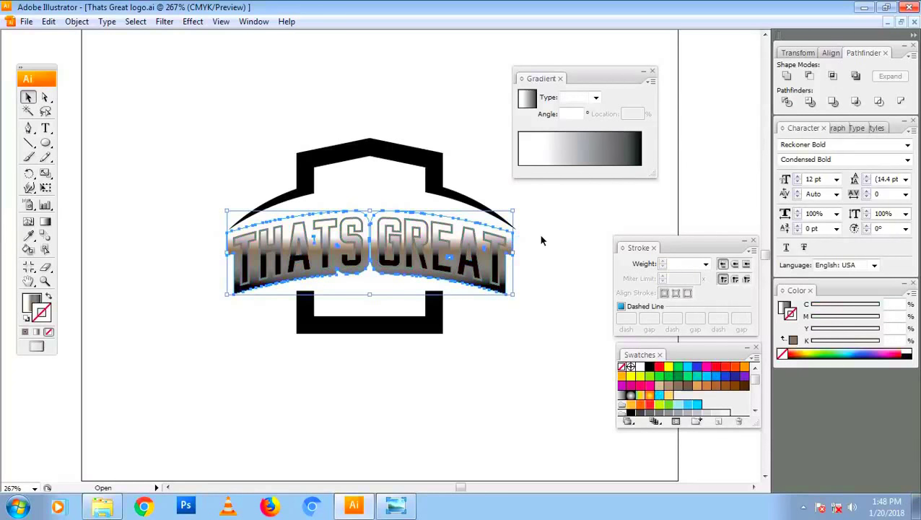
{"action": "left_click", "coordinate": [539, 233]}
{"action": "left_click", "coordinate": [513, 246]}
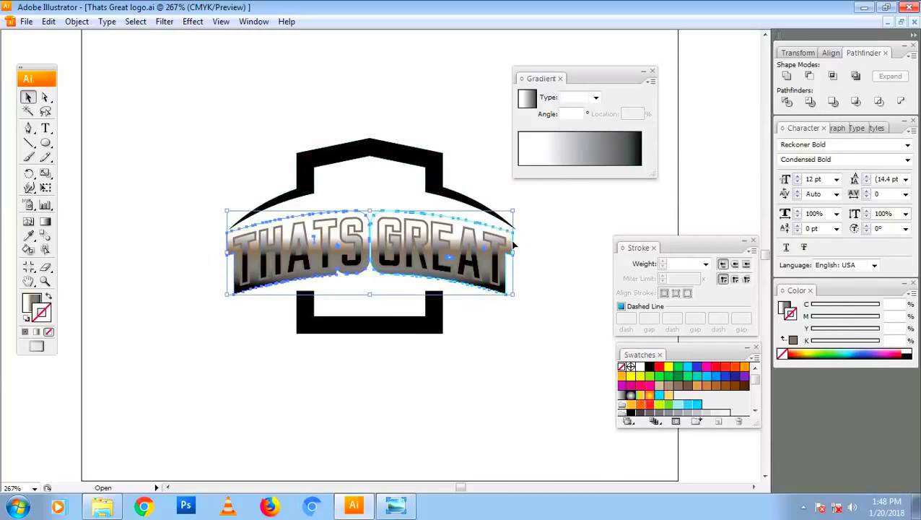
{"action": "left_click", "coordinate": [432, 301]}
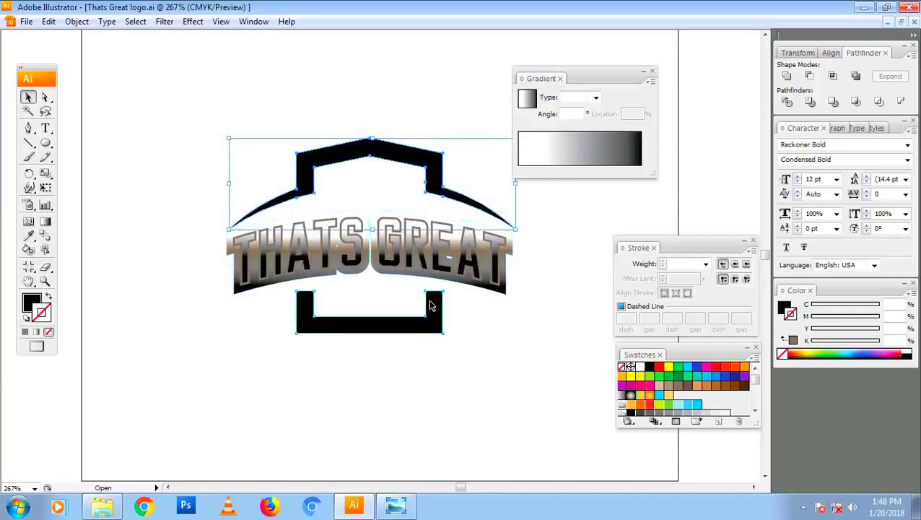
{"action": "key", "text": "i"}
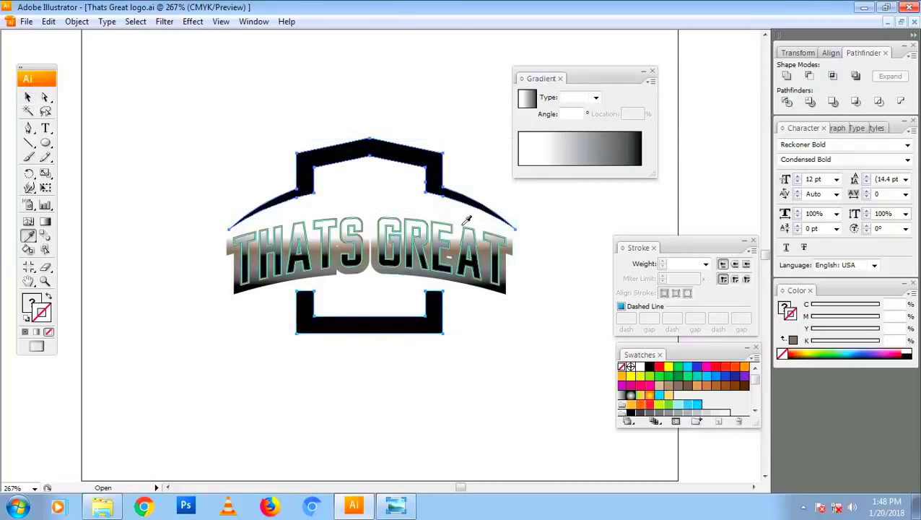
{"action": "left_click", "coordinate": [457, 220]}
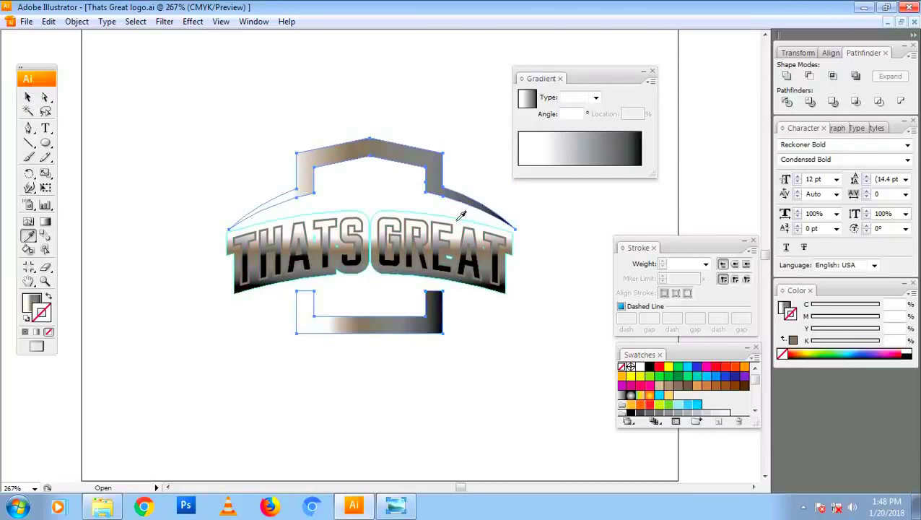
{"action": "key", "text": "g"}
{"action": "left_click_drag", "start_coordinate": [405, 276], "coordinate": [409, 294]}
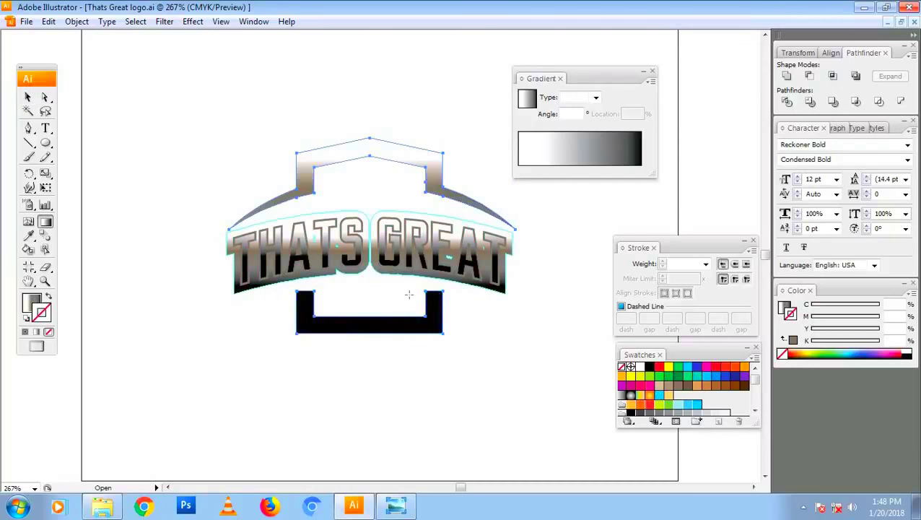
Step: Select the bottom bracket together with the top arched frame
{"action": "key", "text": "v"}
{"action": "left_click", "coordinate": [491, 398]}
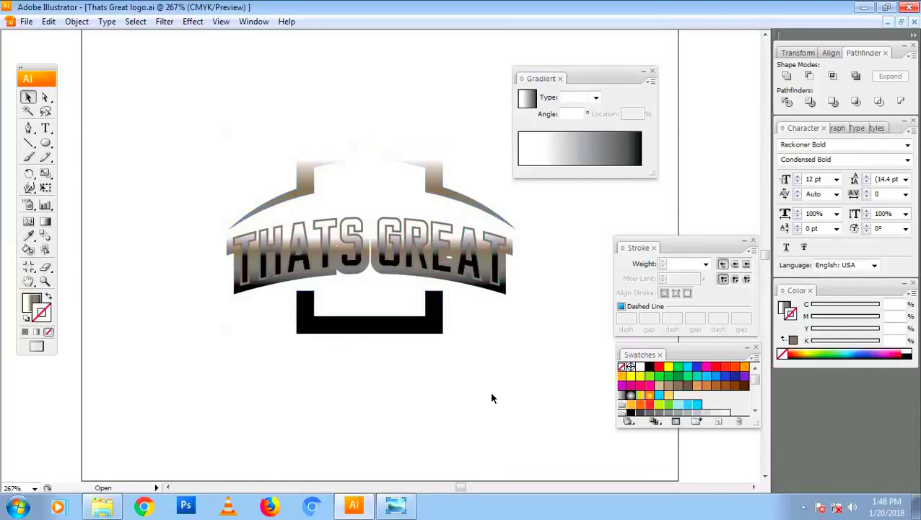
{"action": "left_click", "coordinate": [423, 334]}
{"action": "left_click", "coordinate": [469, 202], "text": "shift"}
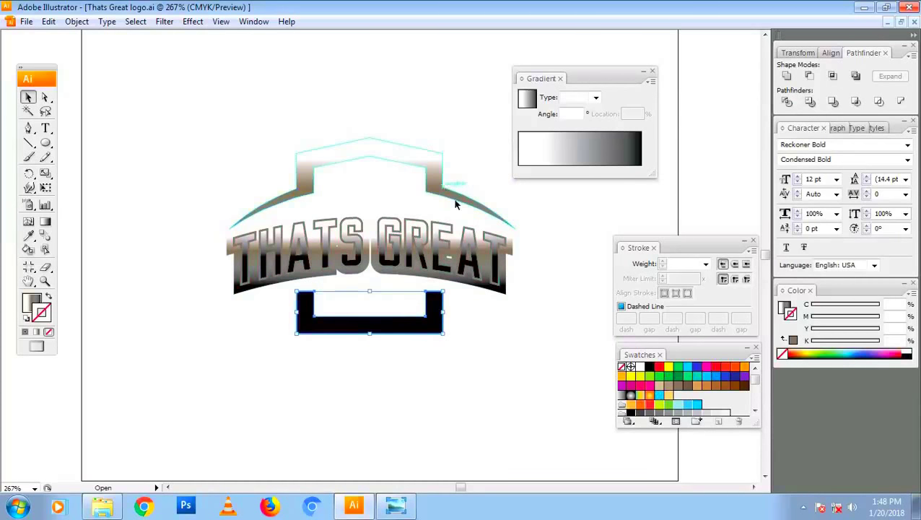
Step: Set up a 3 pt Offset Path with Preview, trying Round and Bevel joins
{"action": "left_click", "coordinate": [165, 21]}
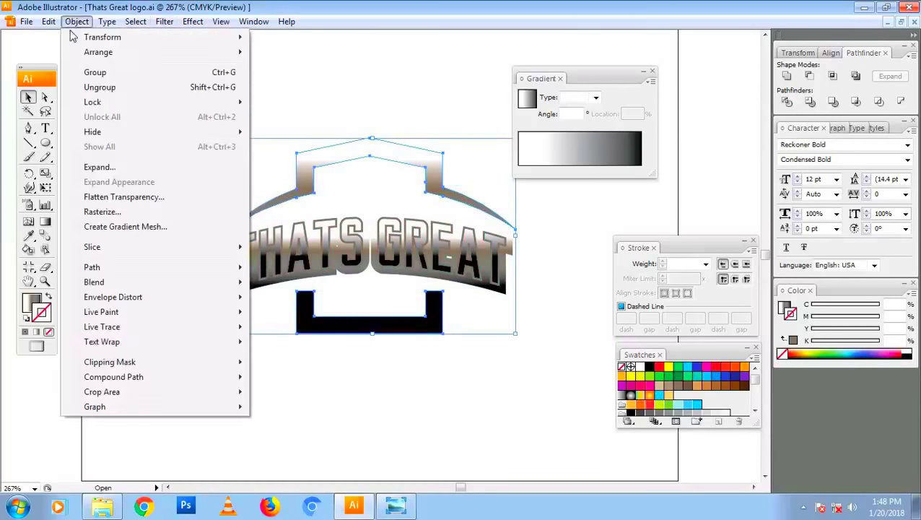
{"action": "mouse_move", "coordinate": [92, 267]}
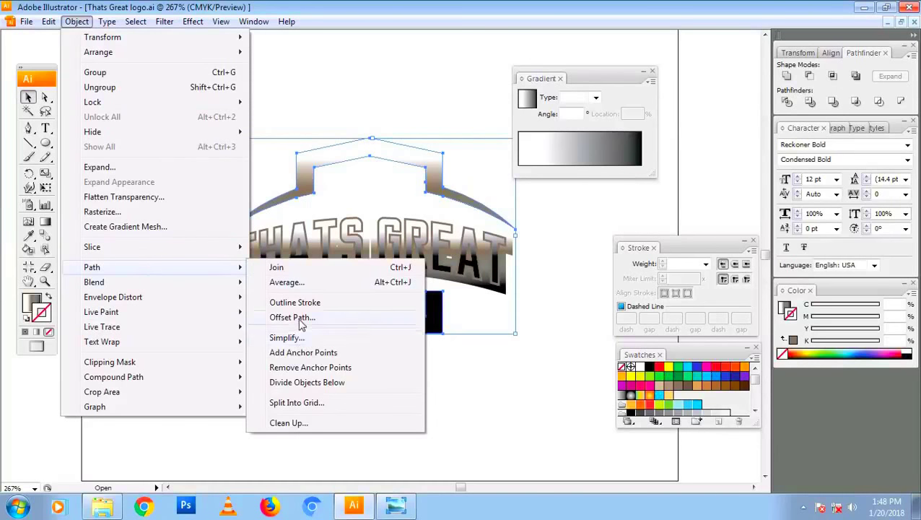
{"action": "left_click", "coordinate": [307, 318]}
{"action": "type", "text": "3"}
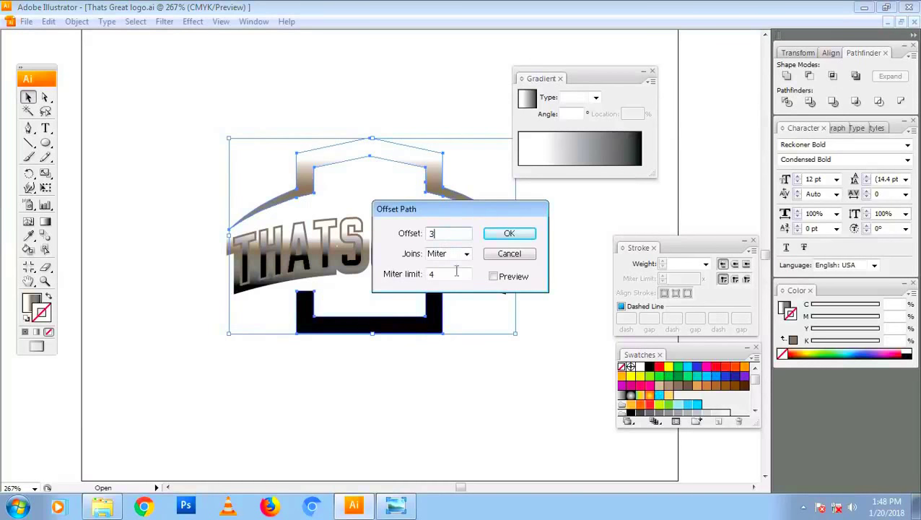
{"action": "left_click", "coordinate": [493, 278]}
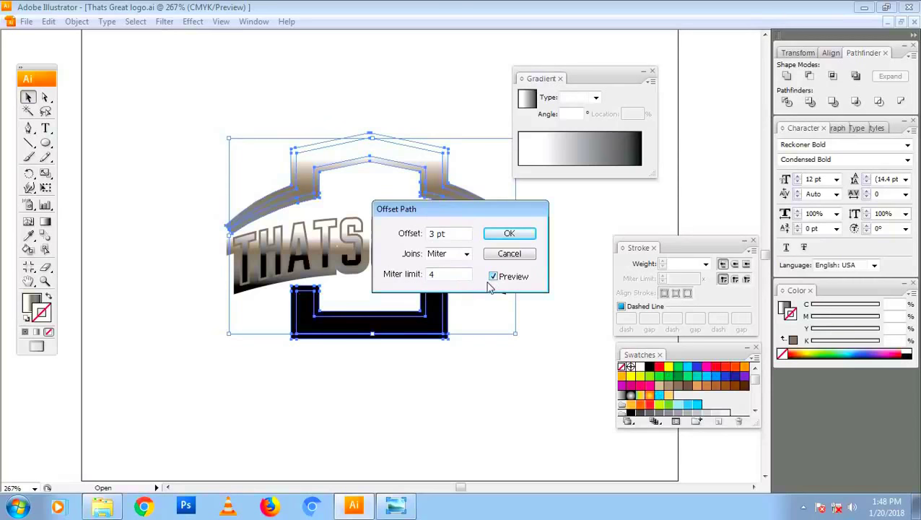
{"action": "left_click", "coordinate": [466, 254]}
{"action": "left_click", "coordinate": [466, 277]}
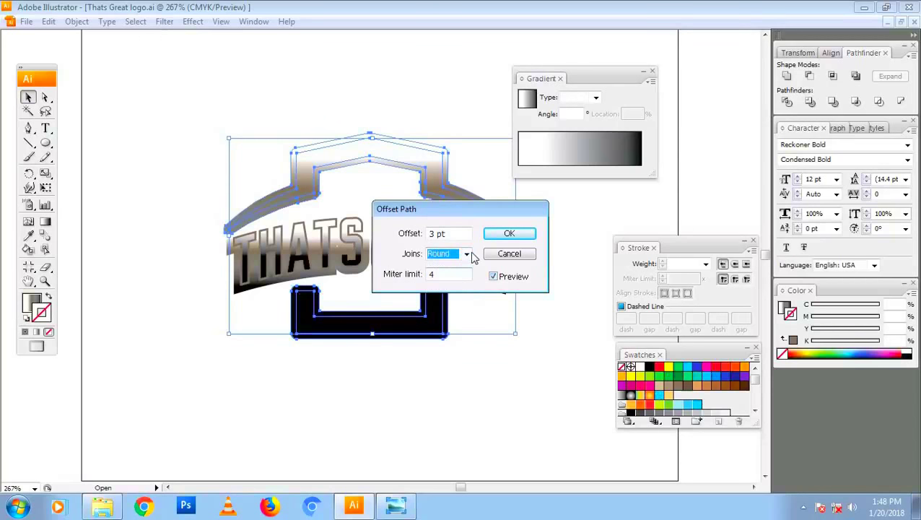
{"action": "left_click", "coordinate": [467, 256]}
{"action": "left_click", "coordinate": [456, 284]}
Step: Switch the joins to Miter, tune the miter limit, and apply the offset
{"action": "left_click", "coordinate": [449, 271]}
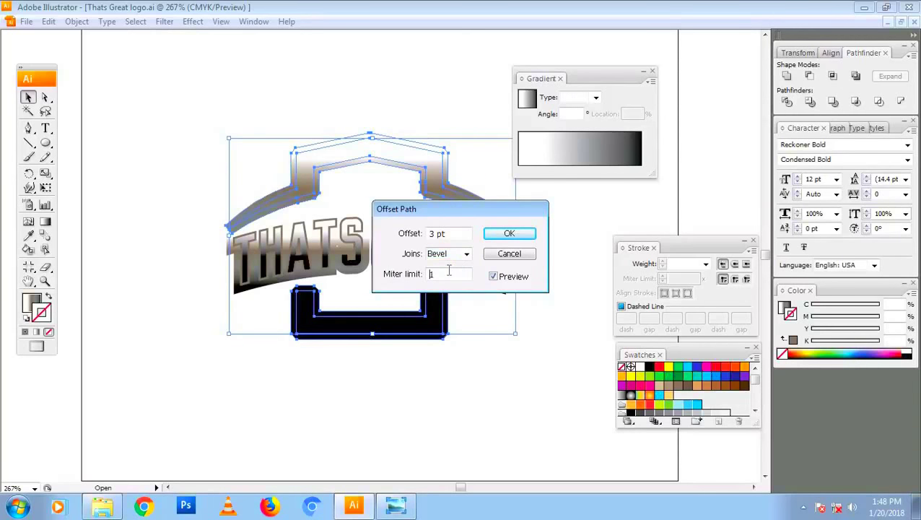
{"action": "key", "text": "Up"}
{"action": "key", "text": "Up"}
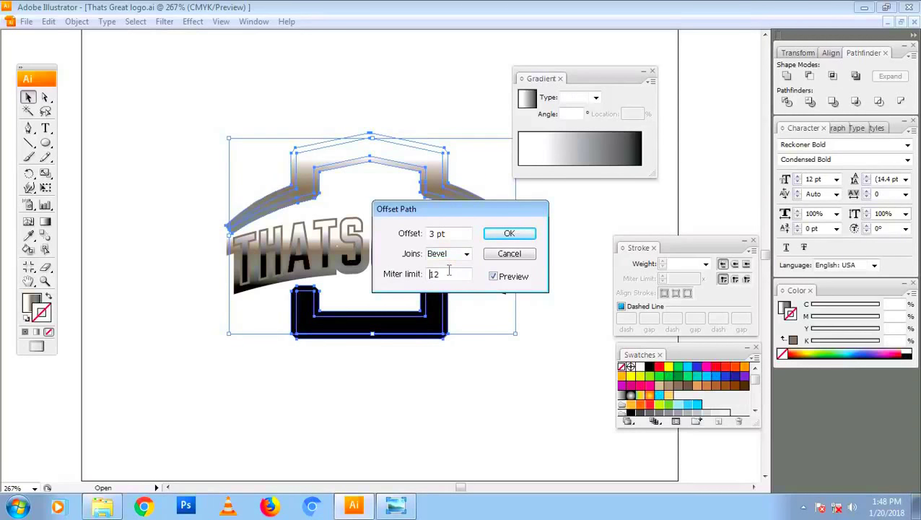
{"action": "key", "text": "Down"}
{"action": "key", "text": "Down"}
{"action": "key", "text": "Down"}
{"action": "key", "text": "Up"}
{"action": "key", "text": "Up"}
{"action": "key", "text": "Up"}
{"action": "key", "text": "Up"}
{"action": "key", "text": "Up"}
{"action": "key", "text": "Up"}
{"action": "key", "text": "Up"}
{"action": "key", "text": "Up"}
{"action": "key", "text": "Up"}
{"action": "key", "text": "Up"}
{"action": "key", "text": "Up"}
{"action": "key", "text": "Up"}
{"action": "left_click", "coordinate": [466, 254]}
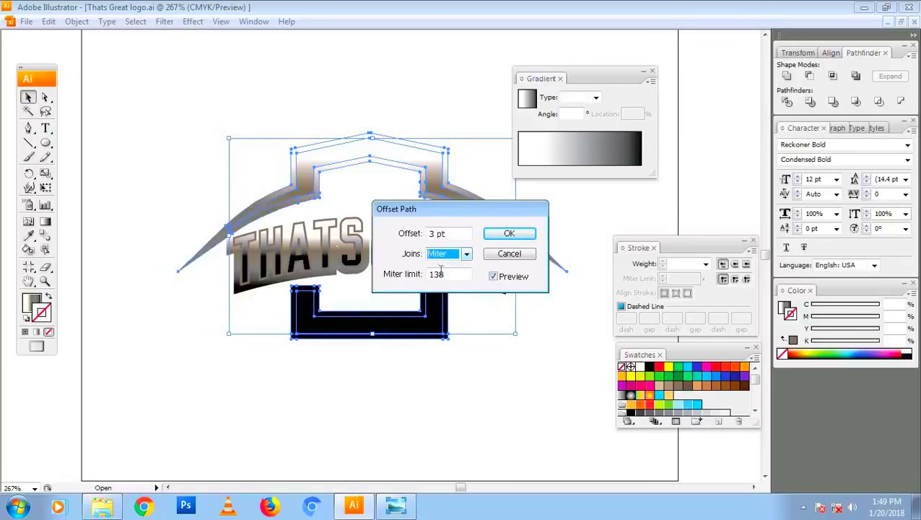
{"action": "left_click", "coordinate": [441, 273]}
{"action": "key", "text": "Down"}
{"action": "key", "text": "Down"}
{"action": "key", "text": "Down"}
{"action": "key", "text": "Down"}
{"action": "key", "text": "Down"}
{"action": "key", "text": "Down"}
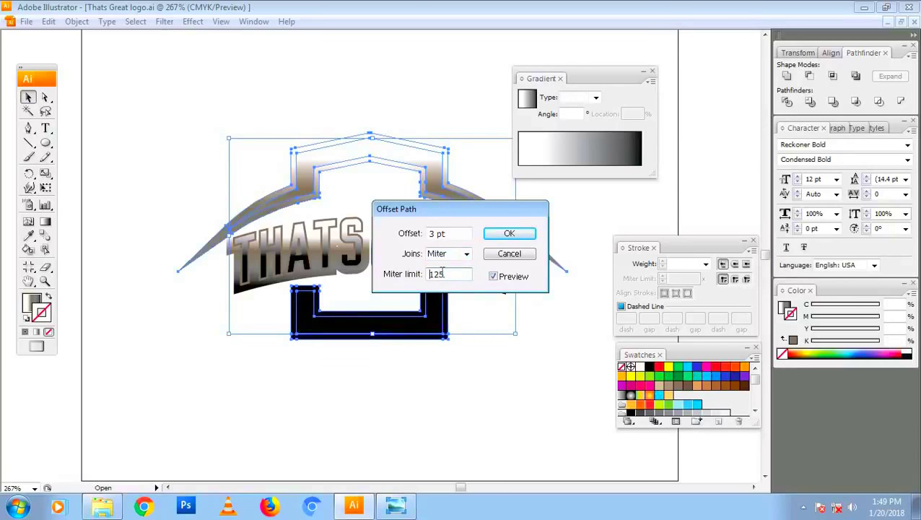
{"action": "key", "text": "Down"}
{"action": "key", "text": "Down"}
{"action": "key", "text": "Down"}
{"action": "key", "text": "Down"}
{"action": "key", "text": "Down"}
{"action": "key", "text": "Down"}
{"action": "key", "text": "Down"}
{"action": "key", "text": "Down"}
{"action": "key", "text": "Down"}
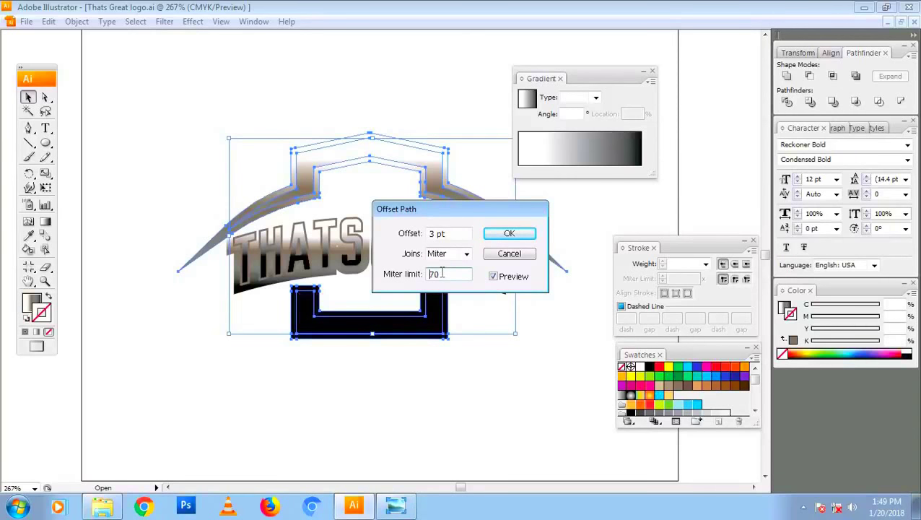
{"action": "key", "text": "Down"}
{"action": "key", "text": "Down"}
{"action": "key", "text": "Down"}
{"action": "key", "text": "Down"}
{"action": "key", "text": "Down"}
{"action": "key", "text": "Down"}
{"action": "left_click", "coordinate": [514, 254]}
Step: Fill the bottom bracket and the peaked top frame with tan using the Eyedropper
{"action": "left_click", "coordinate": [426, 420]}
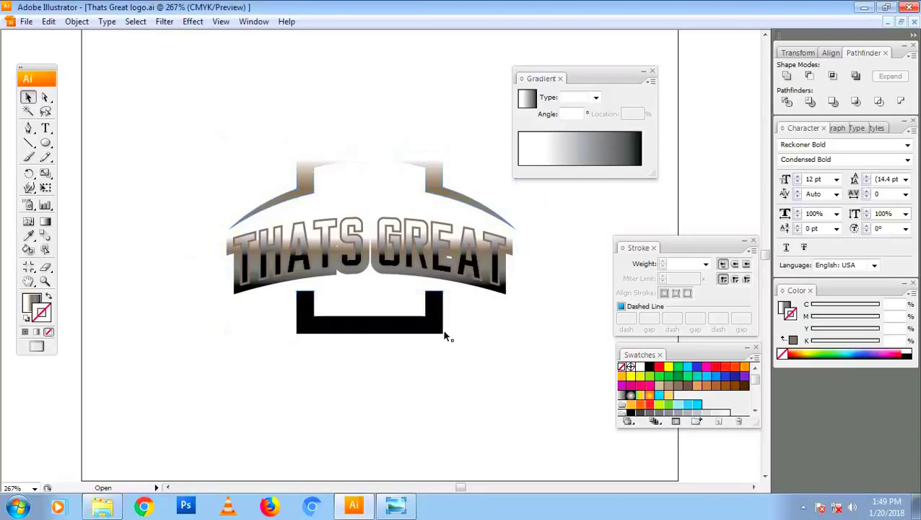
{"action": "left_click", "coordinate": [435, 327]}
{"action": "key", "text": "i"}
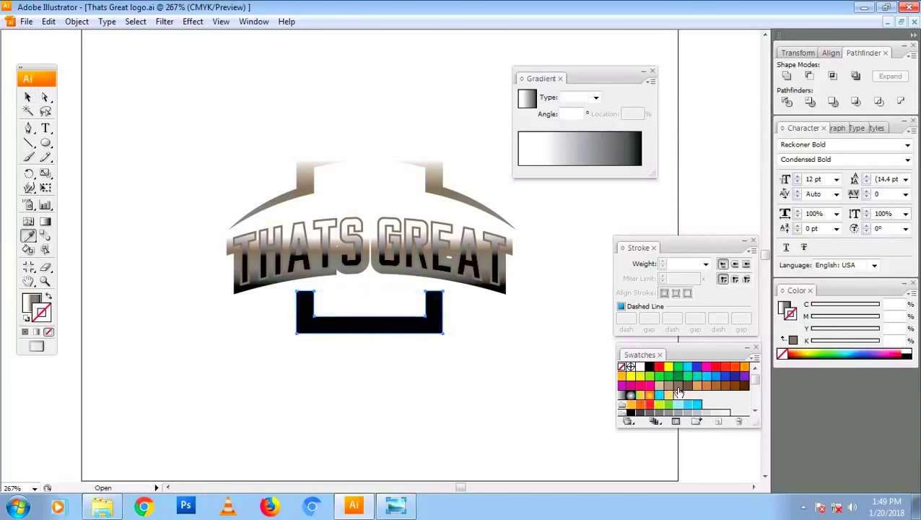
{"action": "left_click", "coordinate": [662, 392]}
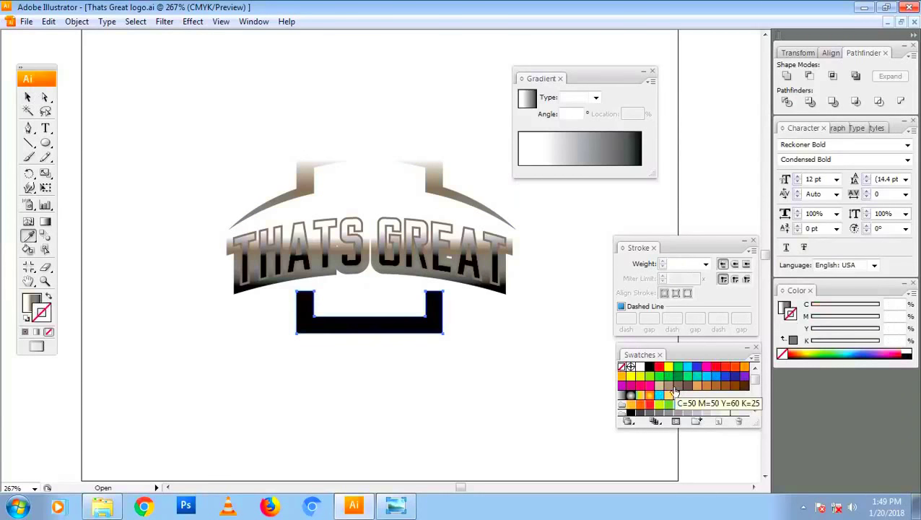
{"action": "left_click", "coordinate": [658, 388]}
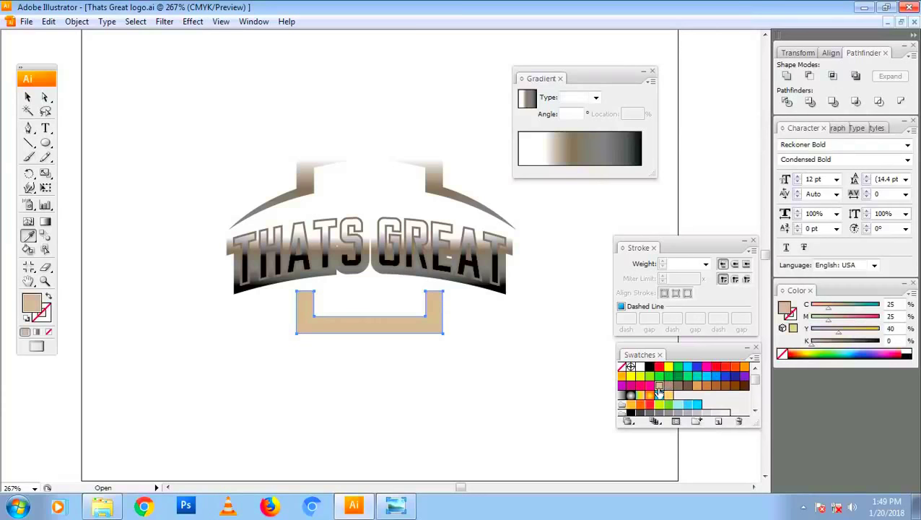
{"action": "left_click", "coordinate": [440, 183], "text": "ctrl"}
{"action": "left_click", "coordinate": [437, 304]}
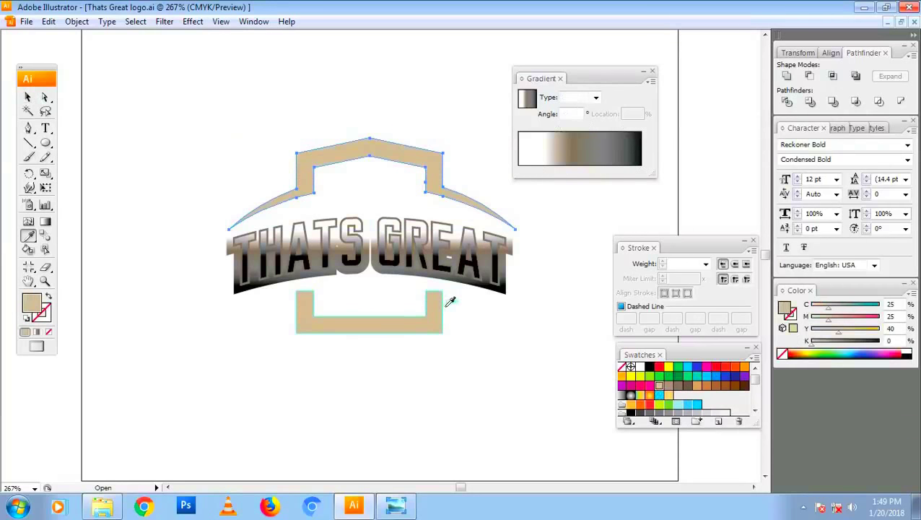
Step: Make the banner behind THATS GREAT red and the lettering yellow-orange
{"action": "left_click", "coordinate": [489, 341], "text": "ctrl"}
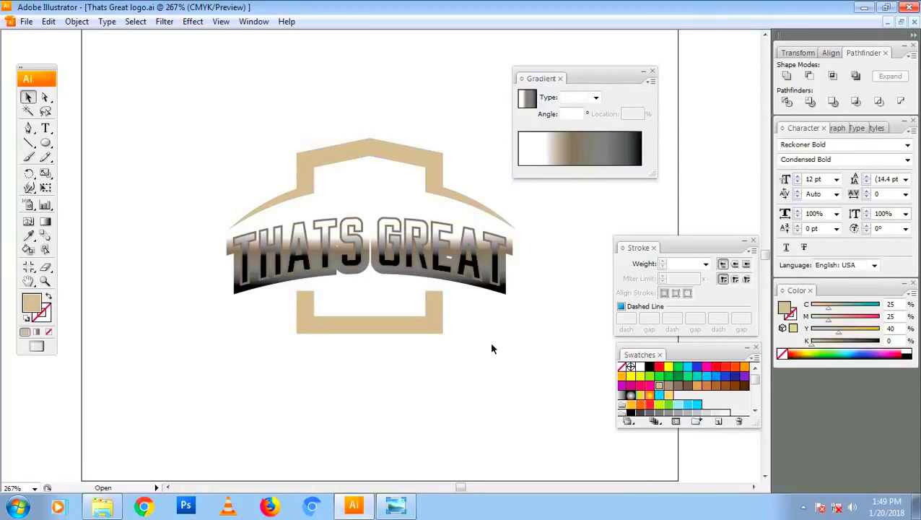
{"action": "left_click", "coordinate": [503, 292]}
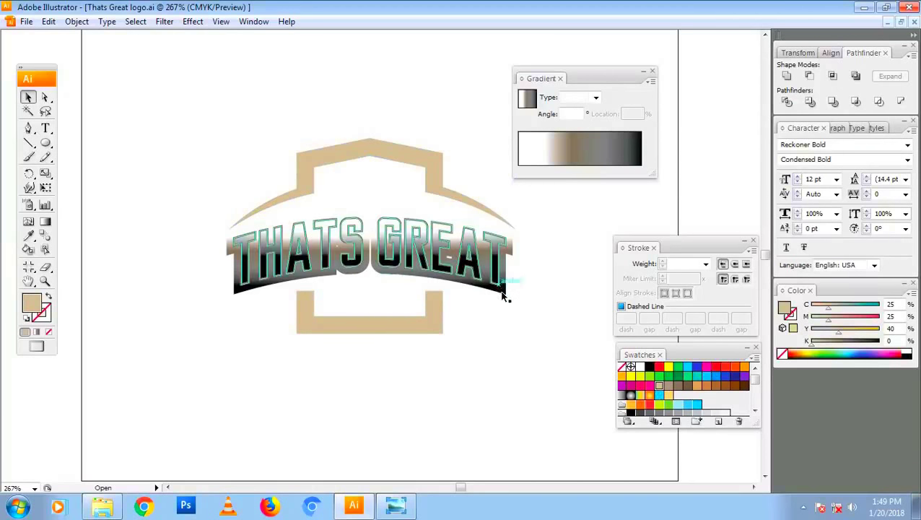
{"action": "left_click", "coordinate": [717, 371]}
{"action": "left_click", "coordinate": [518, 390]}
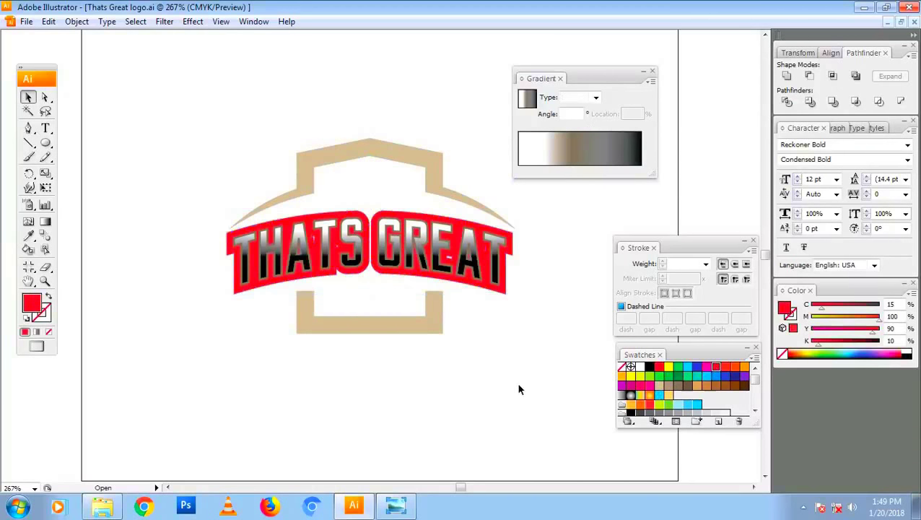
{"action": "left_click", "coordinate": [475, 266]}
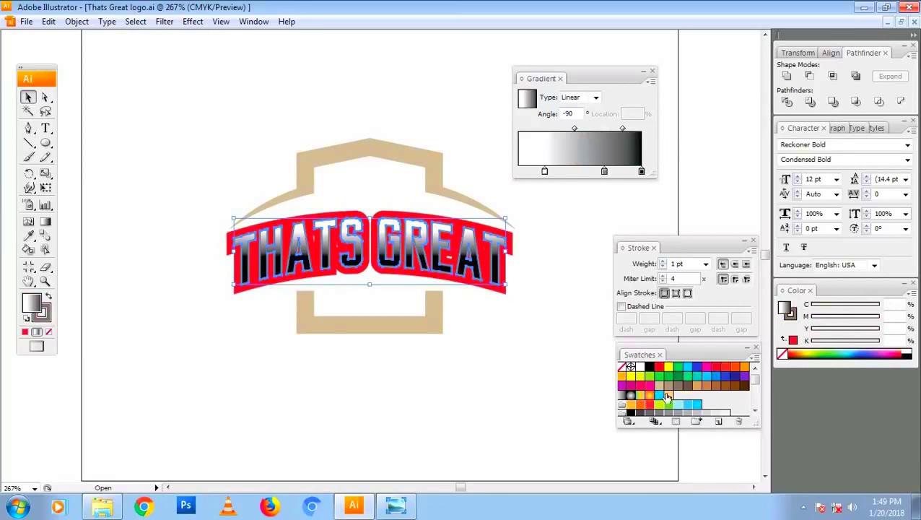
{"action": "left_click", "coordinate": [668, 367]}
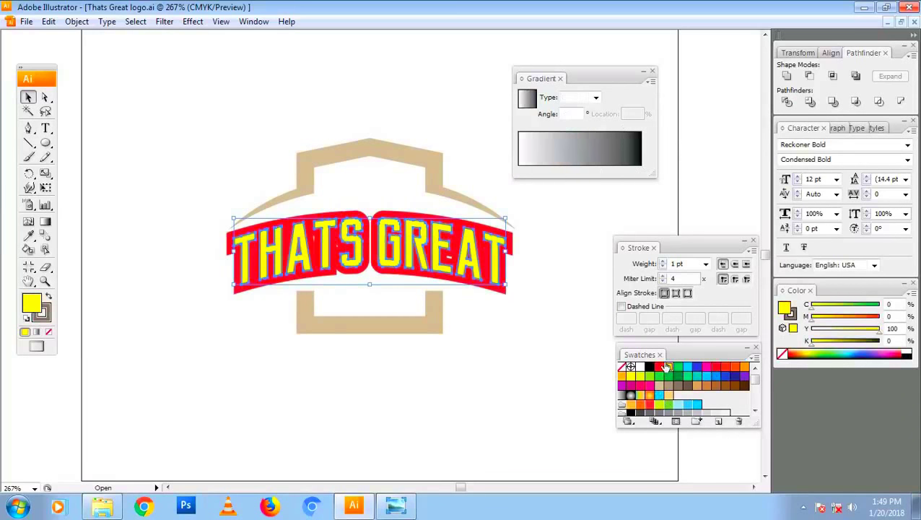
{"action": "left_click", "coordinate": [640, 377]}
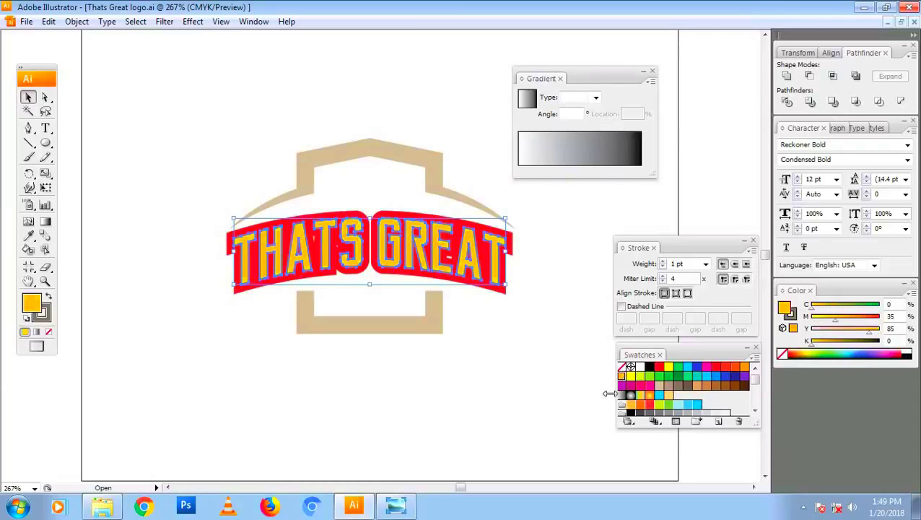
{"action": "left_click", "coordinate": [524, 402]}
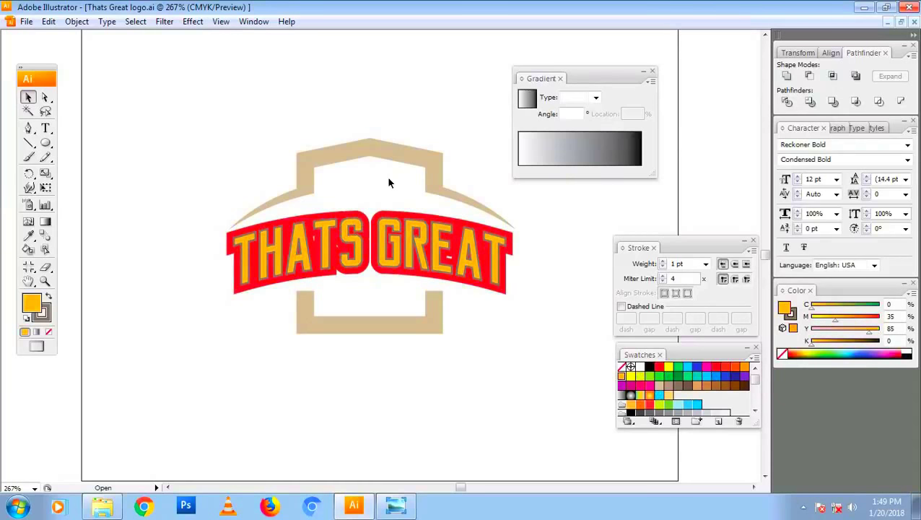
Step: Recolour the banner brown and swap the lettering's fill and stroke with Shift+X
{"action": "left_click", "coordinate": [418, 215]}
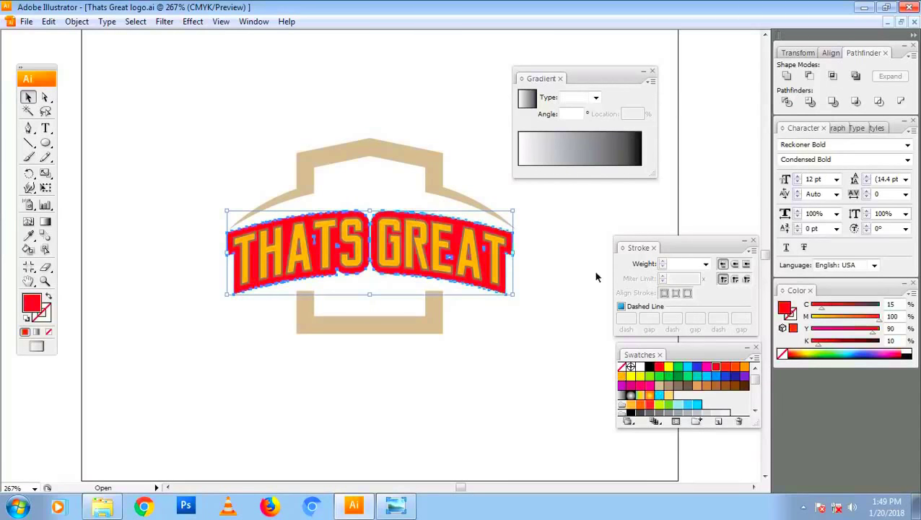
{"action": "left_click", "coordinate": [689, 389]}
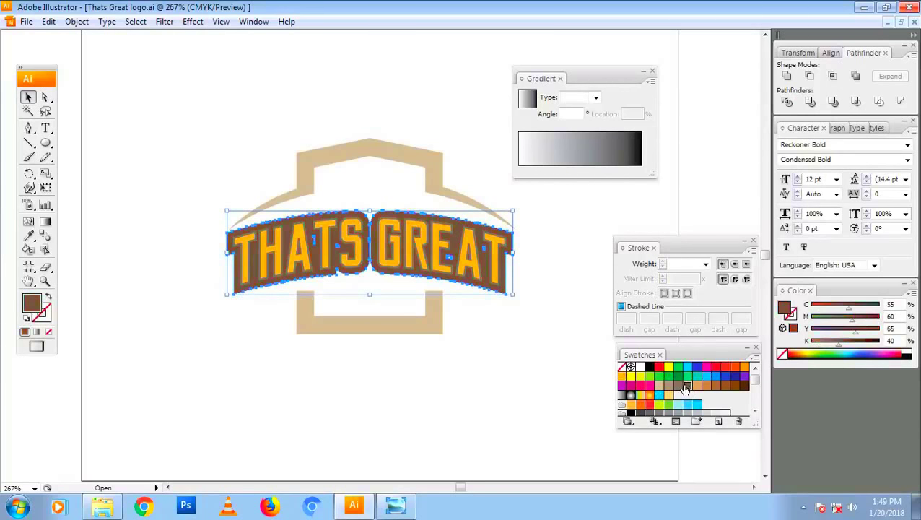
{"action": "left_click", "coordinate": [492, 348]}
{"action": "left_click", "coordinate": [444, 251]}
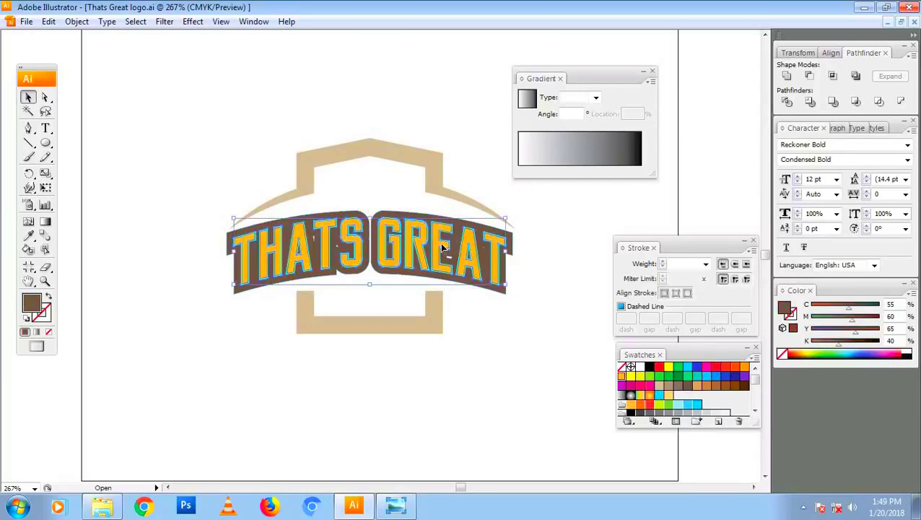
{"action": "key", "text": "shift+x"}
{"action": "left_click", "coordinate": [488, 396]}
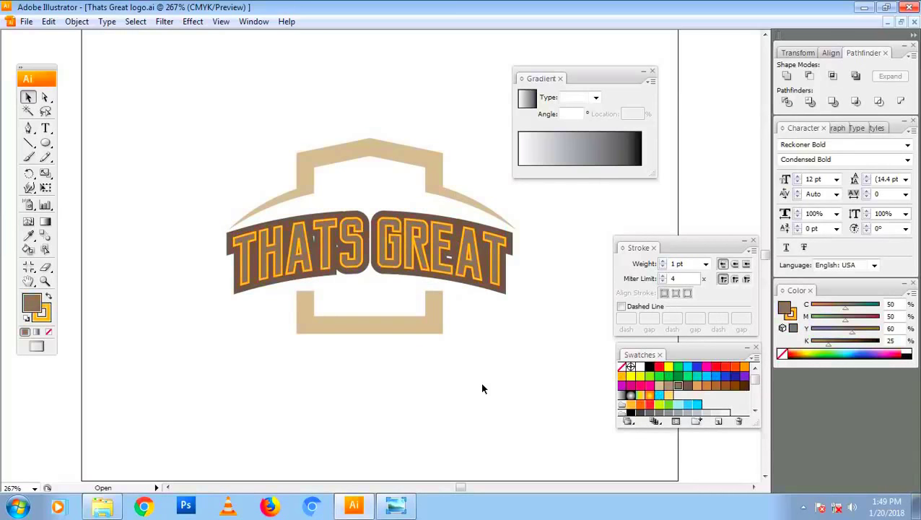
{"action": "key", "text": "a"}
{"action": "left_click", "coordinate": [451, 260]}
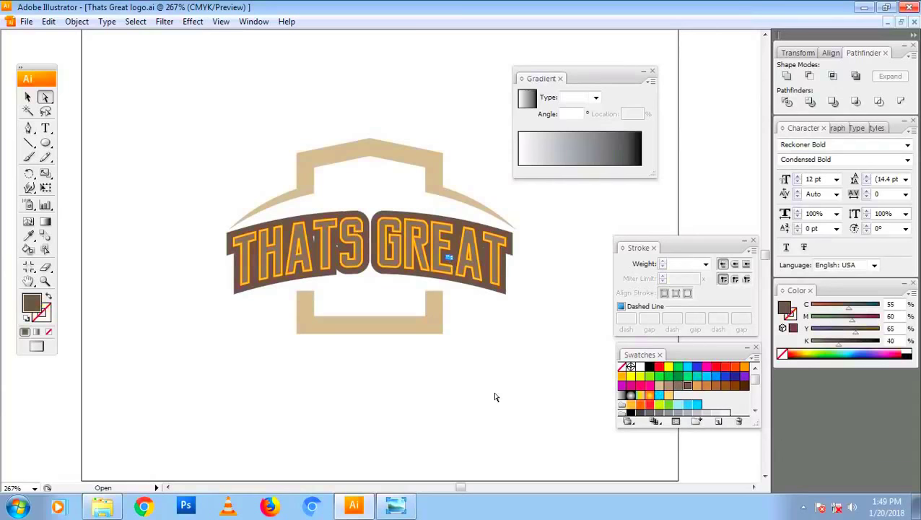
Step: Eyedropper the banner's dark brown onto the bottom bracket and the peaked top frame
{"action": "key", "text": "v"}
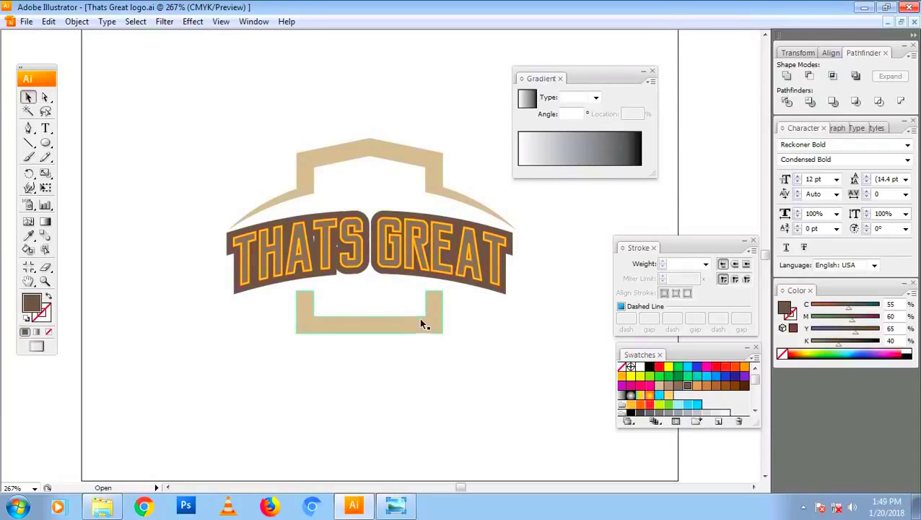
{"action": "left_click", "coordinate": [416, 321]}
{"action": "key", "text": "i"}
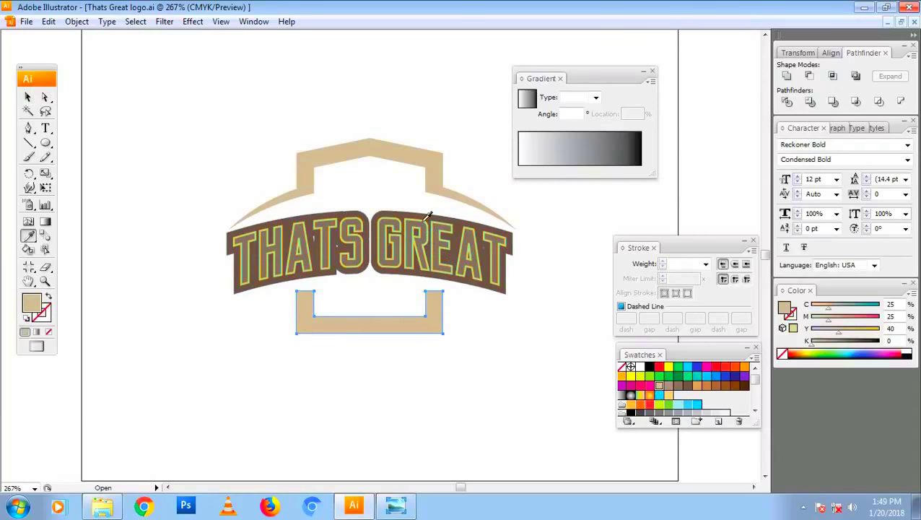
{"action": "left_click", "coordinate": [425, 215]}
{"action": "key", "text": "v"}
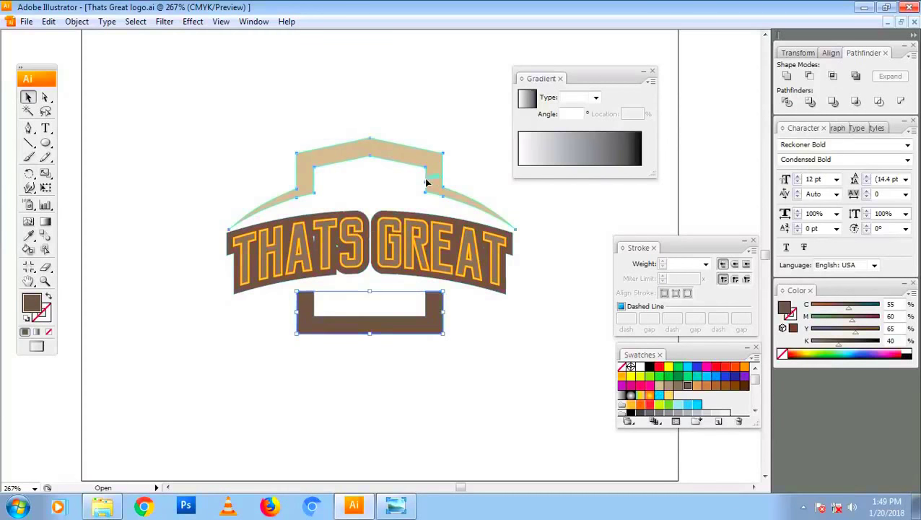
{"action": "left_click", "coordinate": [426, 181]}
{"action": "key", "text": "i"}
{"action": "left_click", "coordinate": [444, 213]}
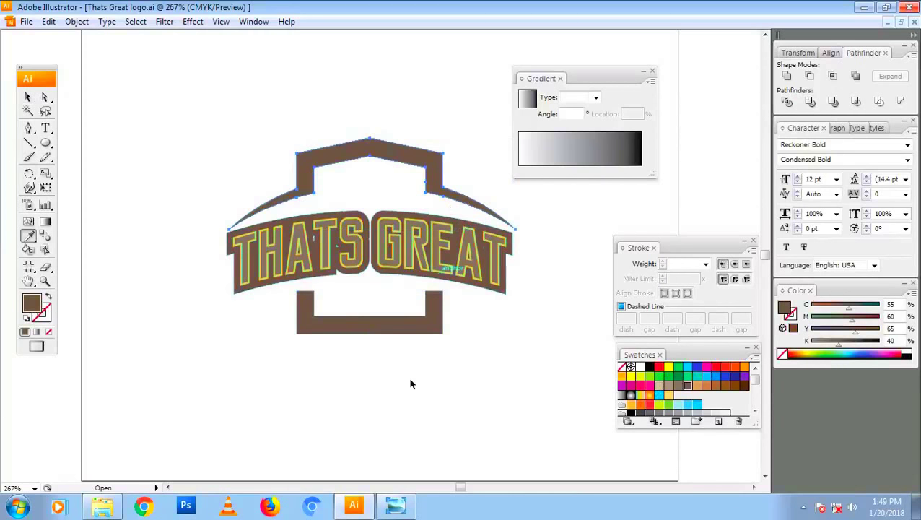
{"action": "key", "text": "v"}
{"action": "left_click", "coordinate": [435, 406]}
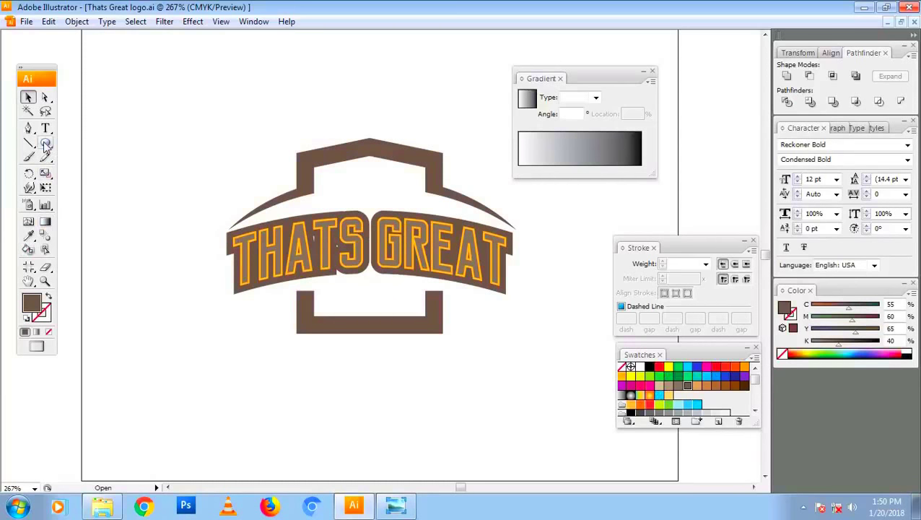
Step: Draw a small star inside the peaked top frame with the Star tool
{"action": "mouse_move", "coordinate": [45, 143]}
{"action": "left_mouse_down"}
{"action": "mouse_move", "coordinate": [78, 188]}
{"action": "mouse_move", "coordinate": [88, 174]}
{"action": "left_mouse_up"}
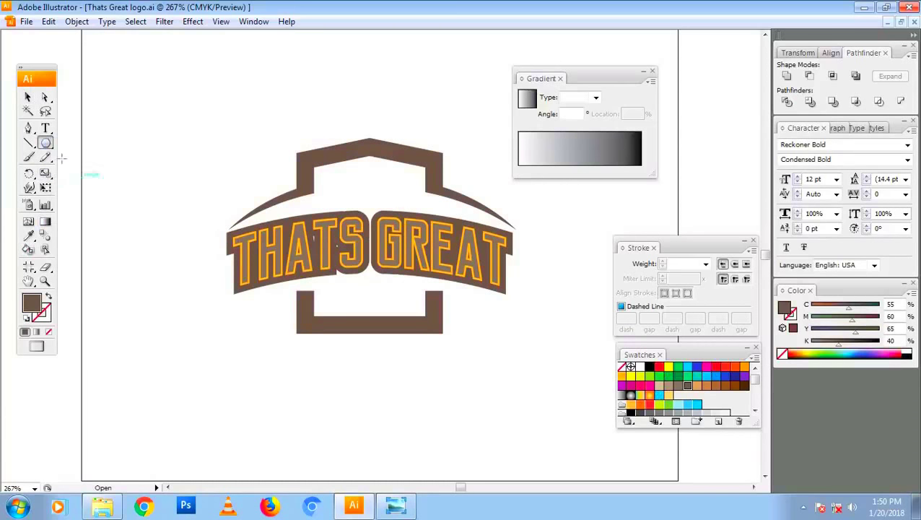
{"action": "left_click_drag", "start_coordinate": [46, 144], "coordinate": [83, 201]}
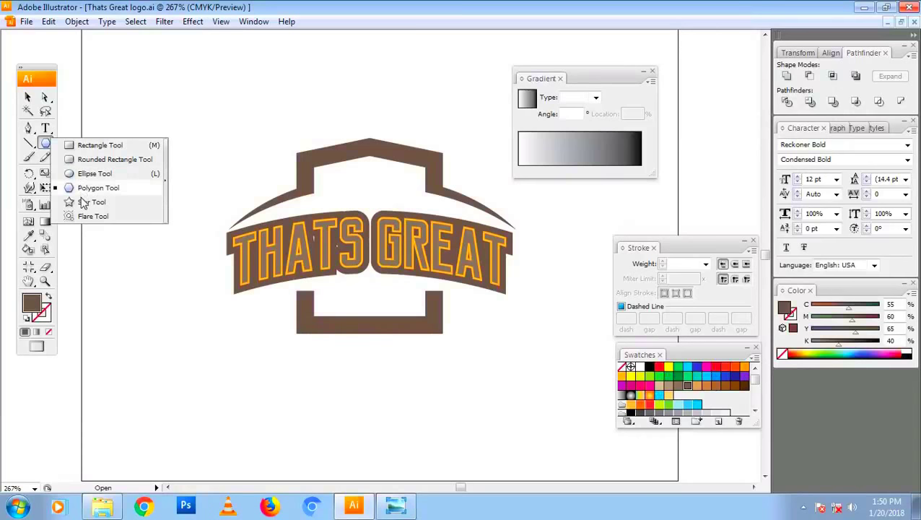
{"action": "left_click_drag", "start_coordinate": [329, 176], "coordinate": [336, 186]}
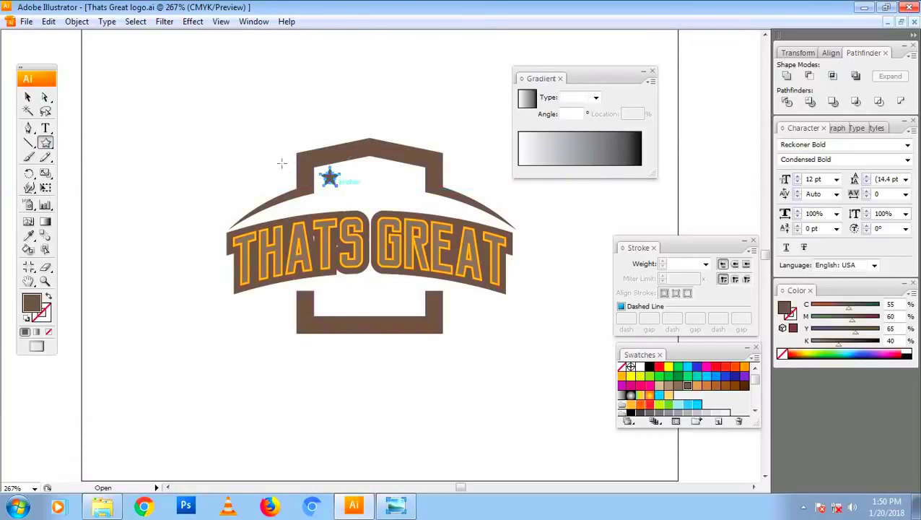
{"action": "key", "text": "c"}
{"action": "key", "text": "v"}
{"action": "left_click", "coordinate": [221, 117]}
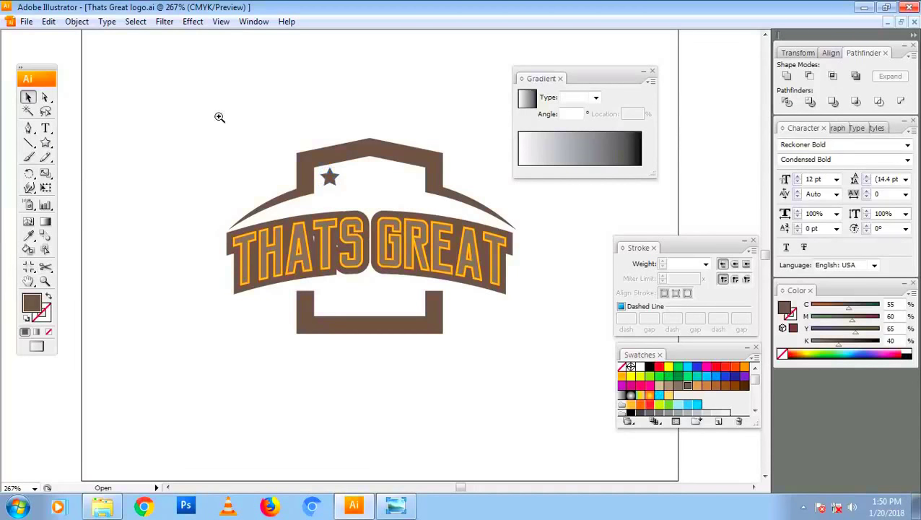
Step: Enlarge the centre star and place a smaller star on each side of it
{"action": "key", "text": "z"}
{"action": "left_click_drag", "start_coordinate": [221, 117], "coordinate": [495, 324]}
{"action": "key", "text": "v"}
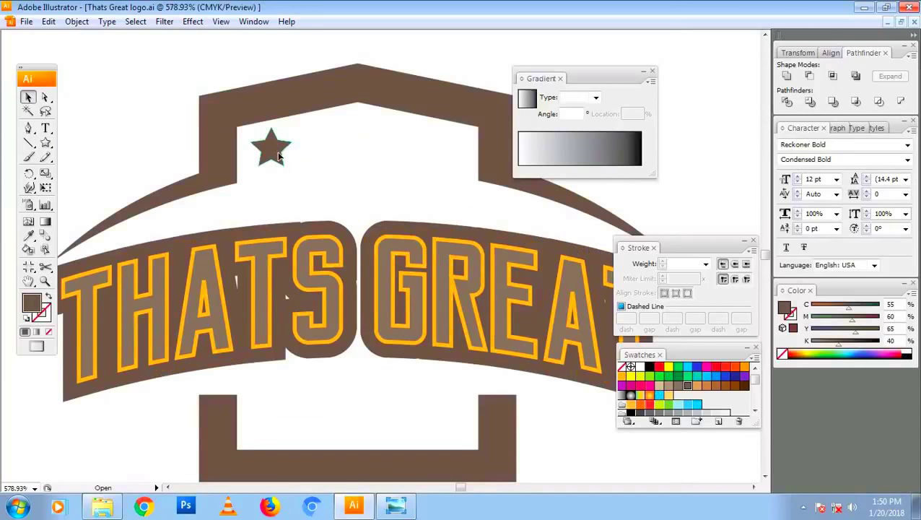
{"action": "mouse_move", "coordinate": [269, 155]}
{"action": "left_mouse_down"}
{"action": "mouse_move", "coordinate": [269, 166]}
{"action": "mouse_move", "coordinate": [357, 152]}
{"action": "left_mouse_up"}
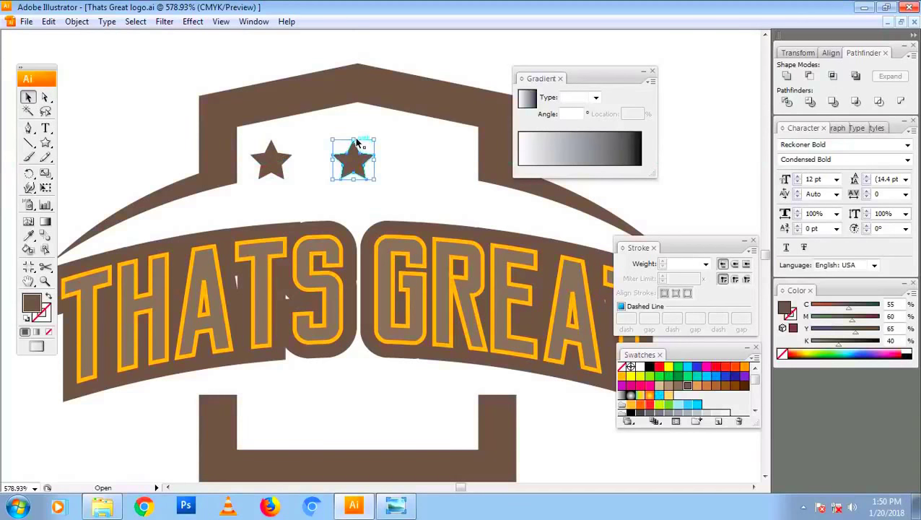
{"action": "left_click_drag", "start_coordinate": [353, 139], "coordinate": [353, 116]}
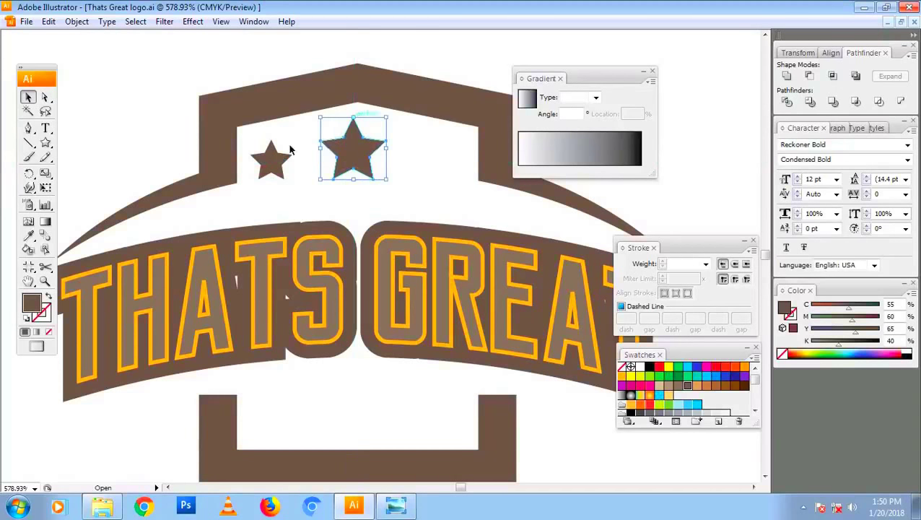
{"action": "left_click_drag", "start_coordinate": [290, 150], "coordinate": [437, 154]}
{"action": "left_click_drag", "start_coordinate": [360, 148], "coordinate": [378, 153]}
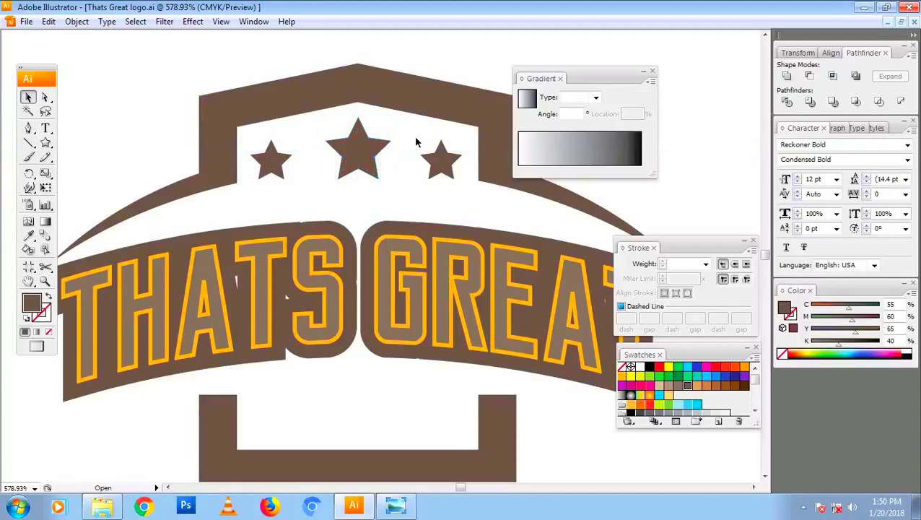
{"action": "key", "text": "ctrl+0"}
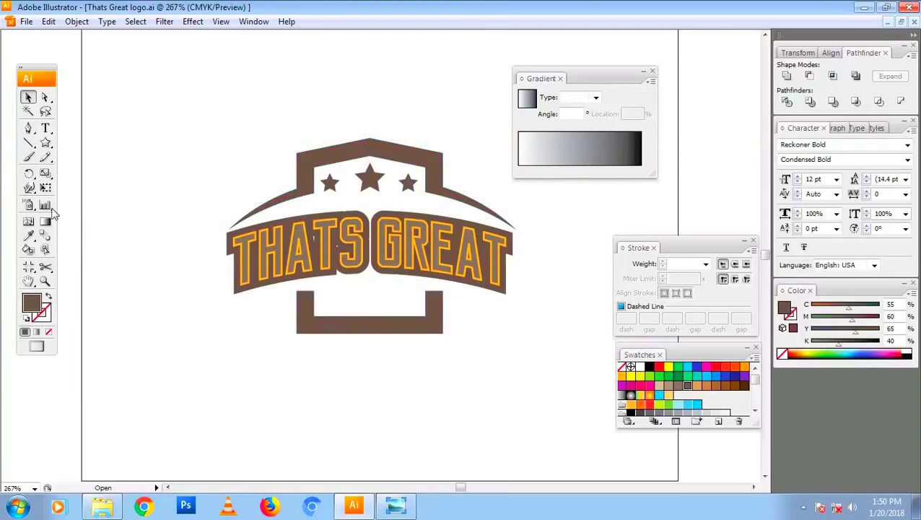
Step: Type LOGO below the badge and move it into the lower brown box
{"action": "left_click", "coordinate": [45, 127]}
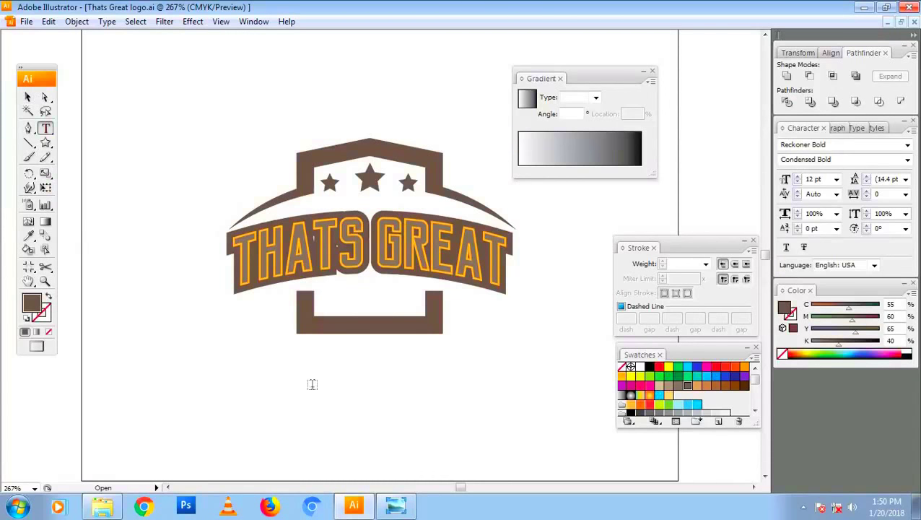
{"action": "left_click", "coordinate": [399, 392]}
{"action": "type", "text": "OGO"}
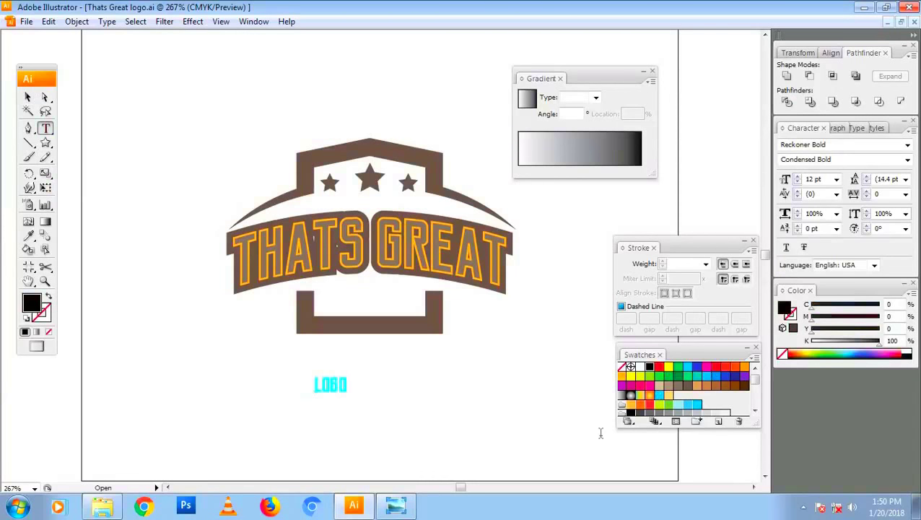
{"action": "left_click", "coordinate": [28, 97]}
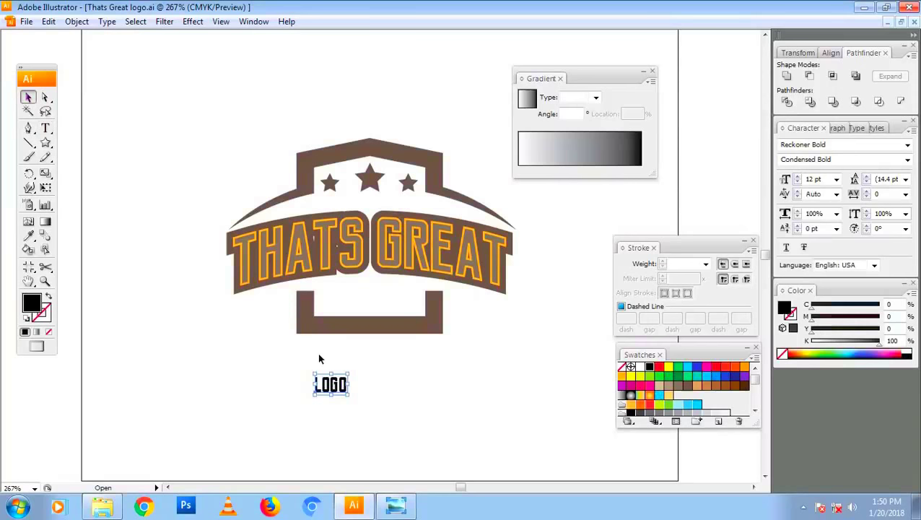
{"action": "mouse_move", "coordinate": [342, 390]}
{"action": "left_mouse_down"}
{"action": "mouse_move", "coordinate": [353, 309]}
{"action": "mouse_move", "coordinate": [370, 309]}
{"action": "left_mouse_up"}
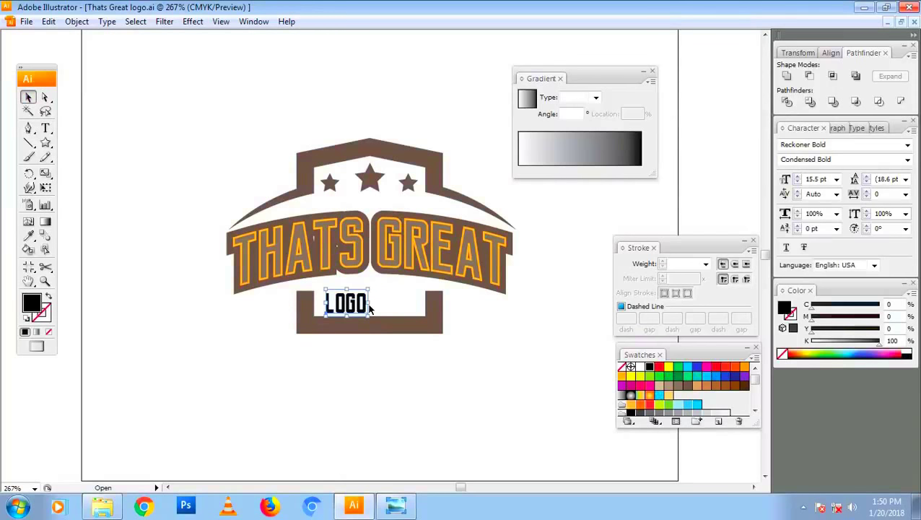
Step: Widen LOGO's letter spacing twice with Alt+Right and nudge it up
{"action": "key", "text": "alt+Right"}
{"action": "key", "text": "alt+Right"}
{"action": "key", "text": "alt+Right"}
{"action": "key", "text": "alt+Right"}
{"action": "key", "text": "alt+Right"}
{"action": "key", "text": "alt+Right"}
{"action": "key", "text": "alt+Right"}
{"action": "key", "text": "alt+Right"}
{"action": "key", "text": "alt+Right"}
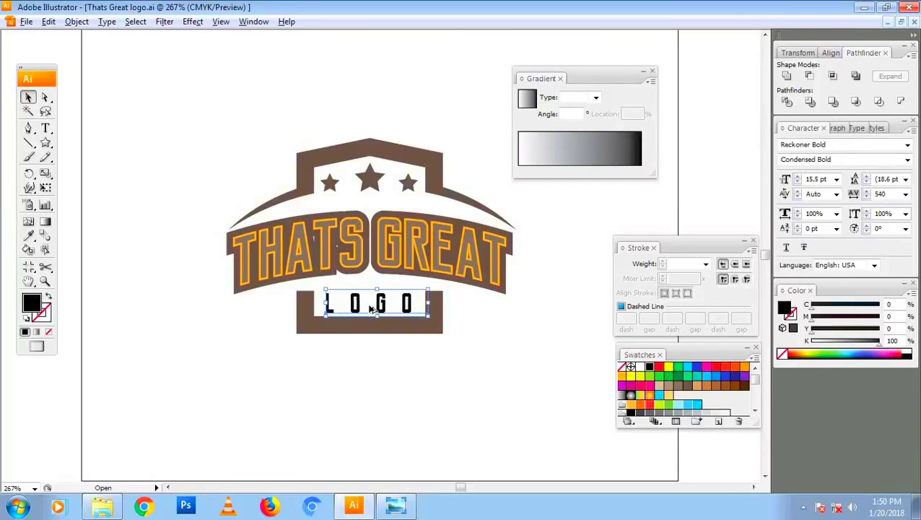
{"action": "key", "text": "alt+Right"}
{"action": "key", "text": "alt+Right"}
{"action": "key", "text": "alt+Right"}
{"action": "key", "text": "alt+Right"}
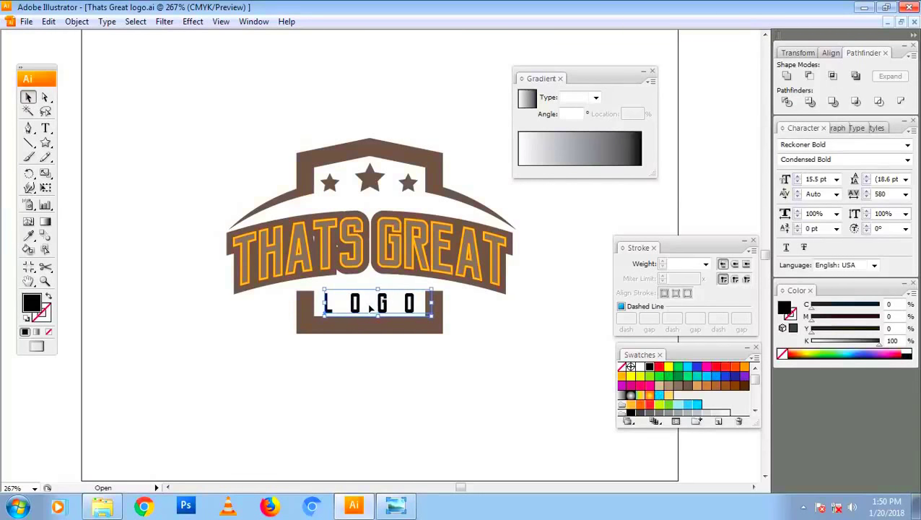
{"action": "key", "text": "Up"}
{"action": "key", "text": "Up"}
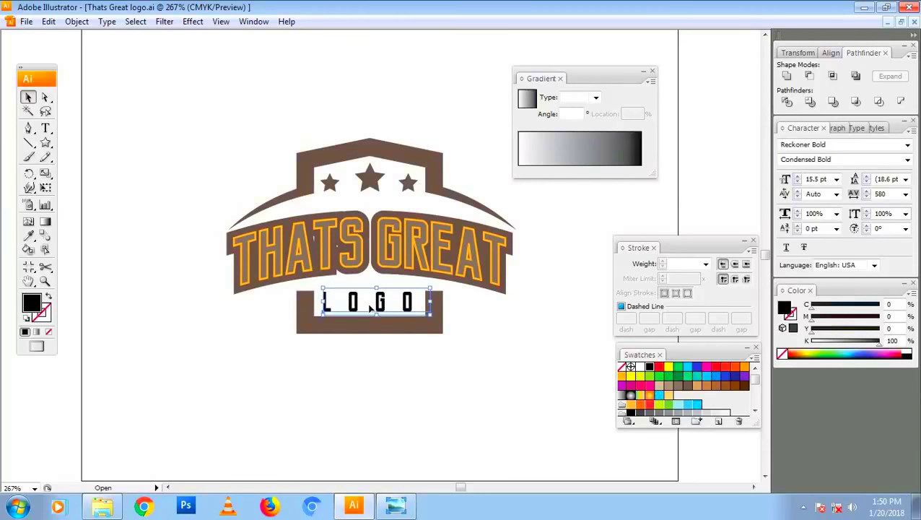
{"action": "left_click", "coordinate": [409, 329]}
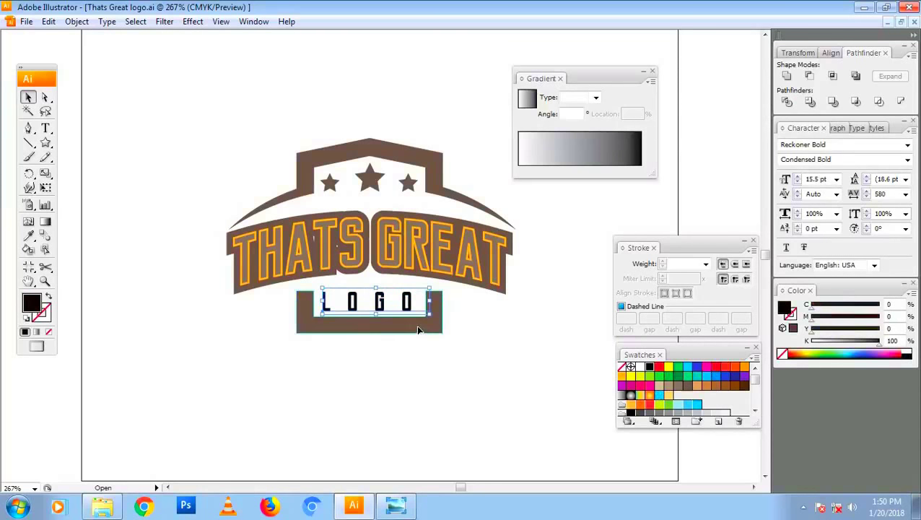
{"action": "left_click", "coordinate": [416, 327]}
{"action": "left_click", "coordinate": [349, 372]}
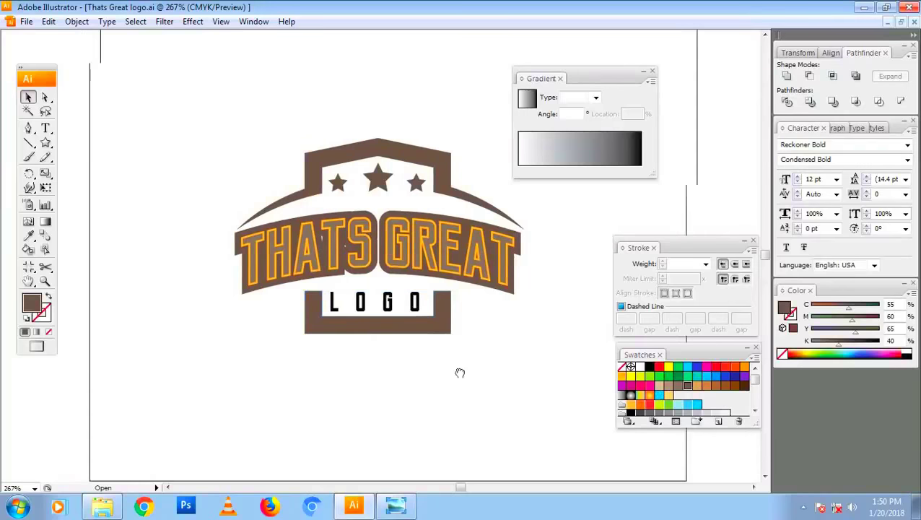
Step: Move the lower brown box off to the left and eyedropper the arch's brown onto LOGO
{"action": "mouse_move", "coordinate": [349, 373]}
{"action": "left_mouse_down"}
{"action": "mouse_move", "coordinate": [546, 276]}
{"action": "mouse_move", "coordinate": [117, 382]}
{"action": "left_mouse_up"}
{"action": "scroll", "coordinate": [341, 349], "scroll_direction": "right", "scroll_amount": 5}
{"action": "scroll", "coordinate": [342, 349], "scroll_direction": "up", "scroll_amount": 3}
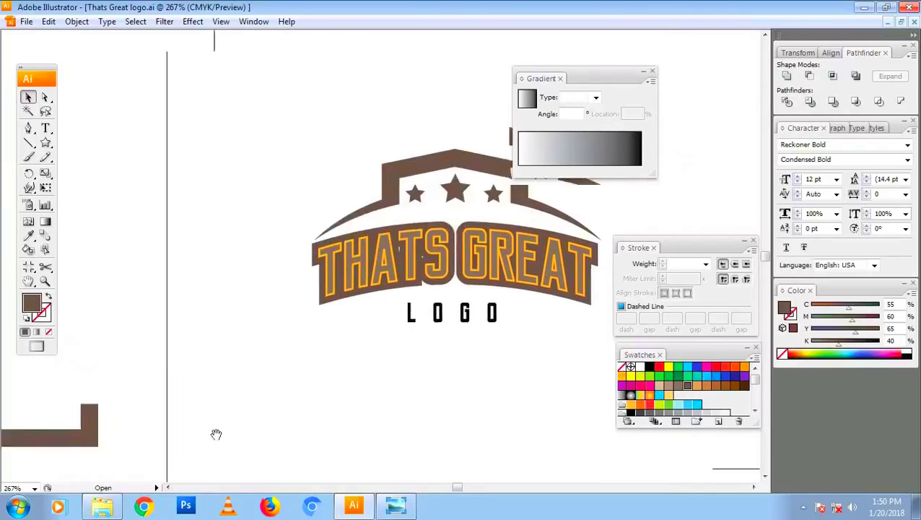
{"action": "left_click", "coordinate": [357, 381]}
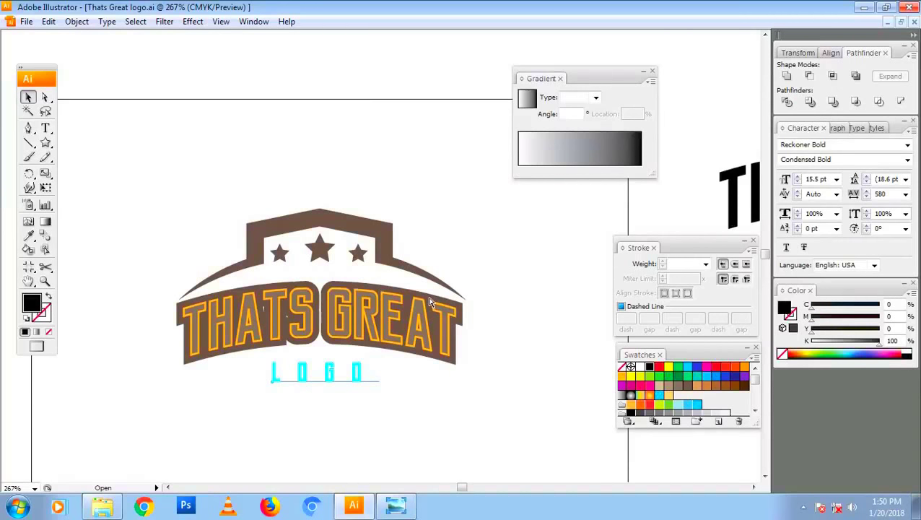
{"action": "left_click", "coordinate": [28, 235]}
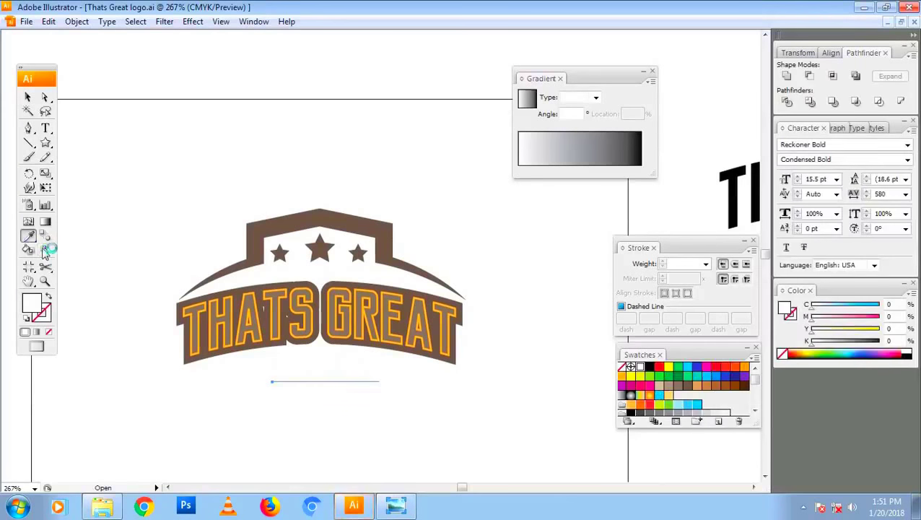
{"action": "left_click", "coordinate": [415, 287]}
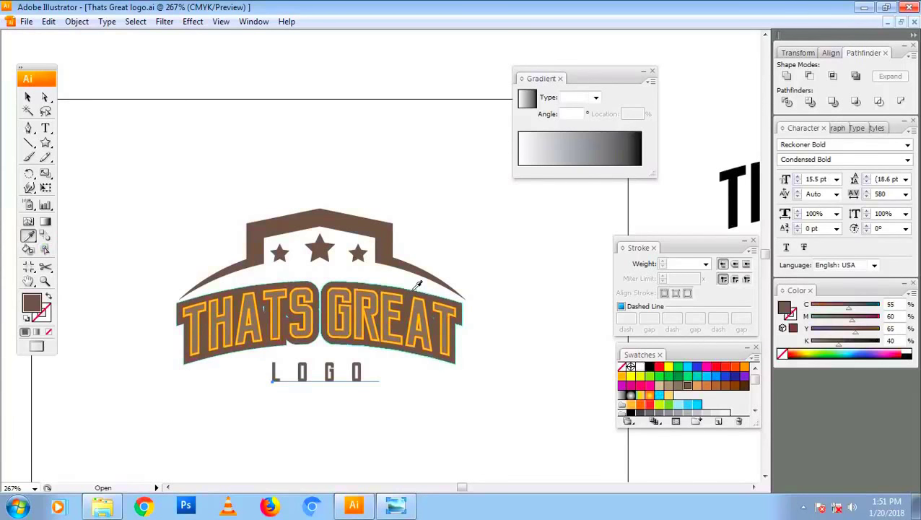
{"action": "key", "text": "v"}
{"action": "left_click", "coordinate": [415, 401]}
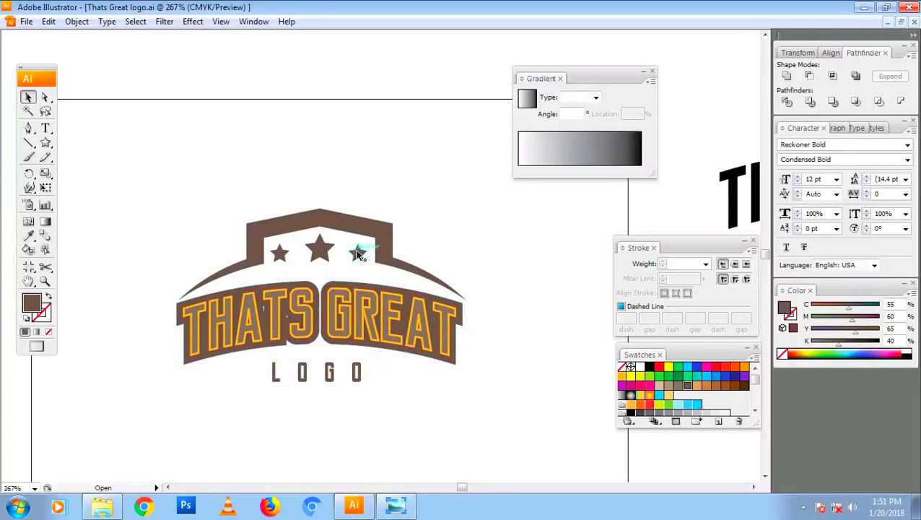
Step: Place a star copy to the right of LOGO, aligned with its letters
{"action": "left_click_drag", "start_coordinate": [379, 370], "coordinate": [379, 370]}
{"action": "left_click", "coordinate": [404, 390]}
{"action": "key", "text": "z"}
{"action": "left_click_drag", "start_coordinate": [181, 333], "coordinate": [524, 384]}
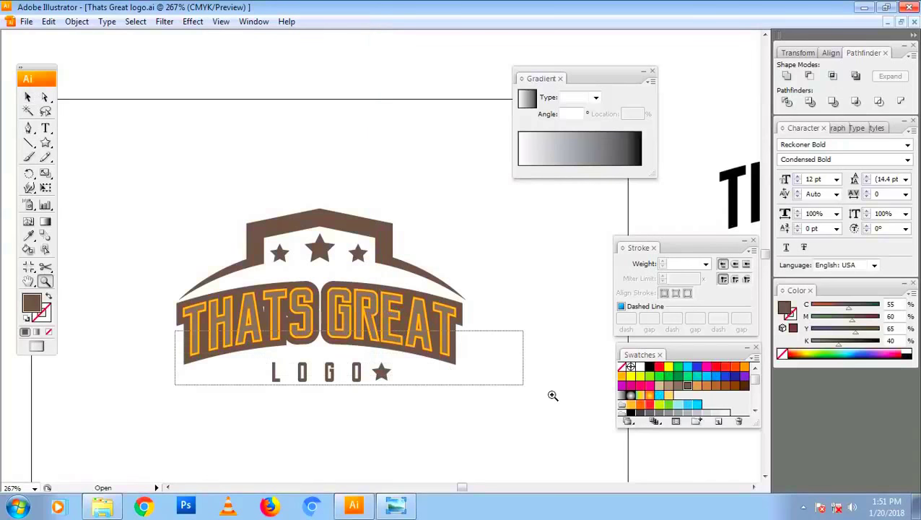
{"action": "key", "text": "v"}
{"action": "left_click", "coordinate": [435, 275]}
{"action": "left_click_drag", "start_coordinate": [435, 276], "coordinate": [438, 307]}
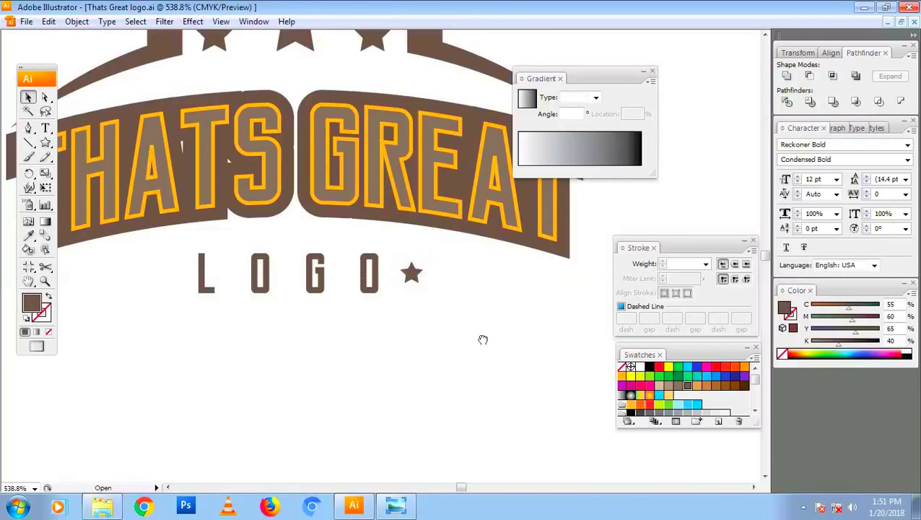
{"action": "left_click", "coordinate": [493, 301]}
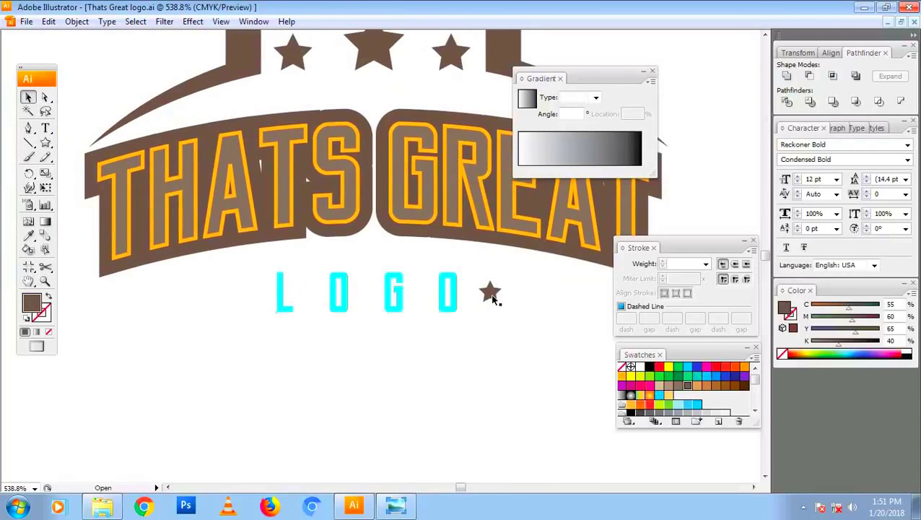
{"action": "left_click", "coordinate": [529, 315]}
Step: Make three stars right of LOGO and copy the set to its left
{"action": "left_click_drag", "start_coordinate": [500, 295], "coordinate": [536, 301]}
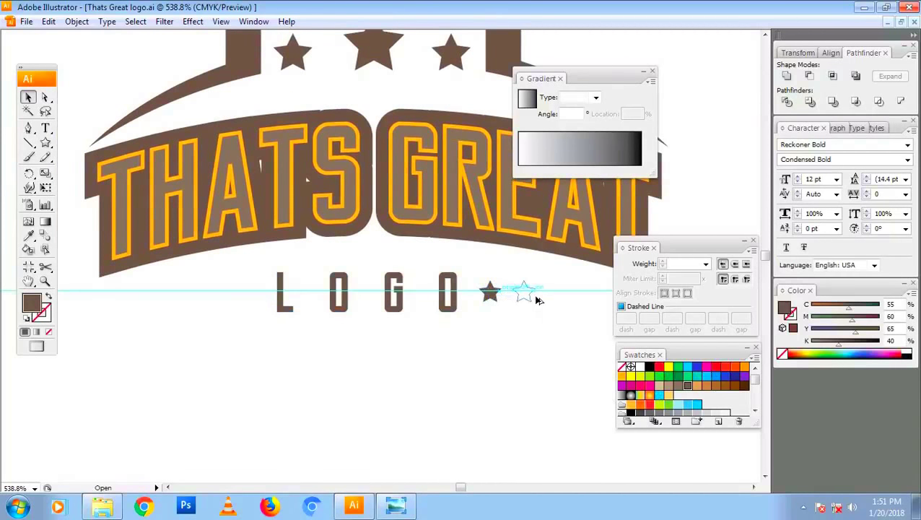
{"action": "key", "text": "ctrl+d"}
{"action": "left_click", "coordinate": [566, 329]}
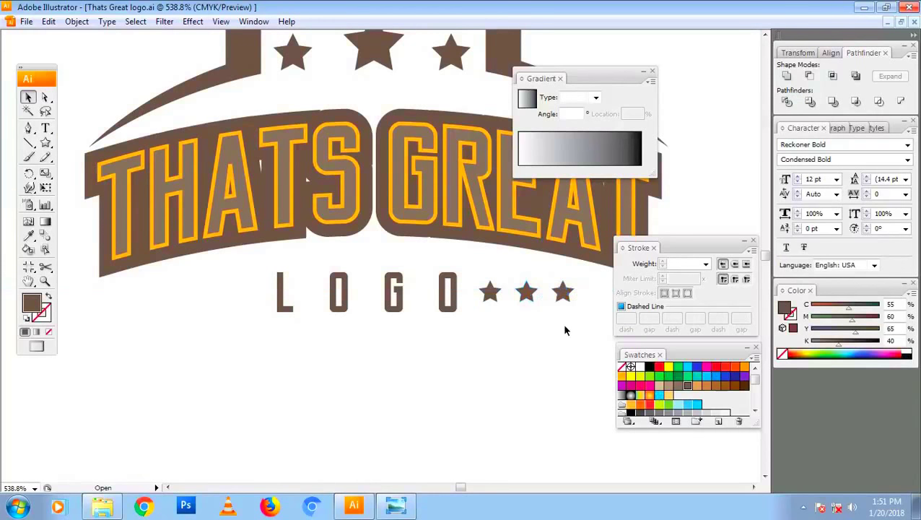
{"action": "left_click_drag", "start_coordinate": [568, 320], "coordinate": [503, 302]}
{"action": "left_click_drag", "start_coordinate": [561, 293], "coordinate": [254, 290]}
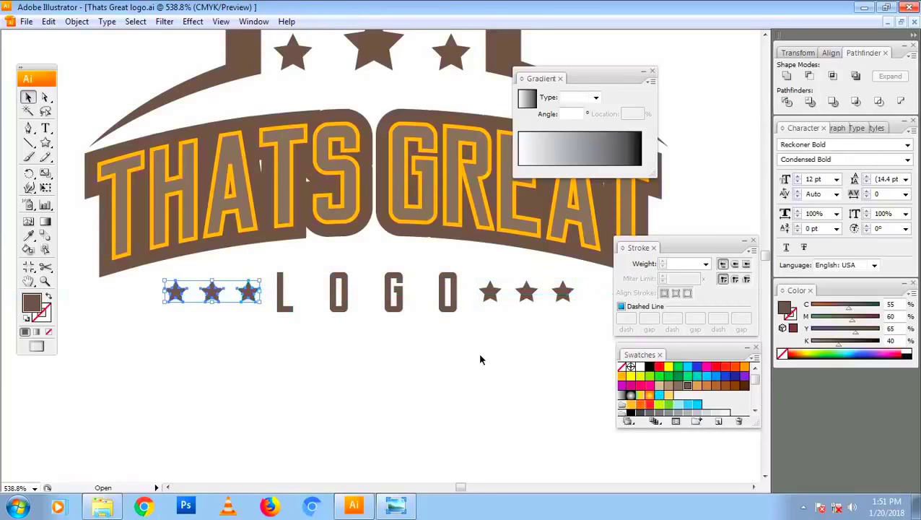
{"action": "left_click", "coordinate": [478, 351]}
Step: Tighten LOGO's tracking to 400 and centre it between the stars
{"action": "left_click", "coordinate": [421, 308]}
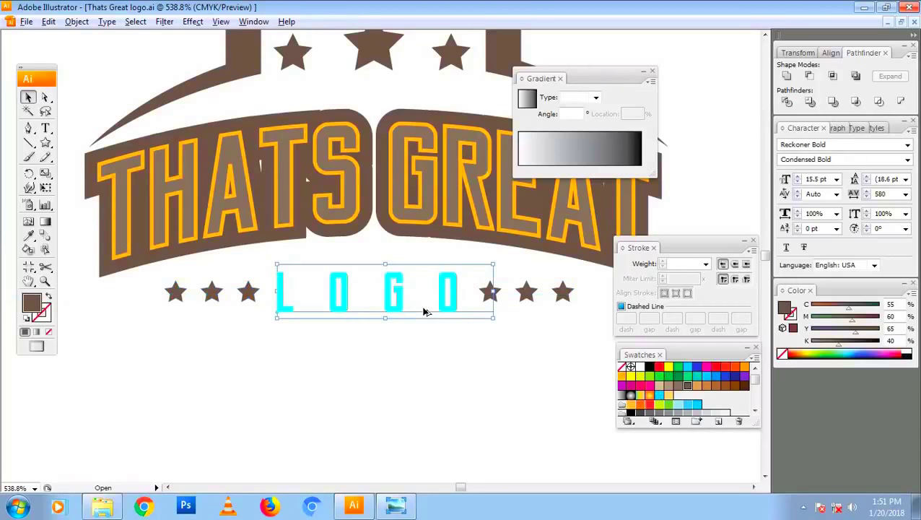
{"action": "key", "text": "alt+Left"}
{"action": "key", "text": "alt+Left"}
{"action": "key", "text": "alt+Left"}
{"action": "key", "text": "shift+Left"}
{"action": "key", "text": "shift+Left"}
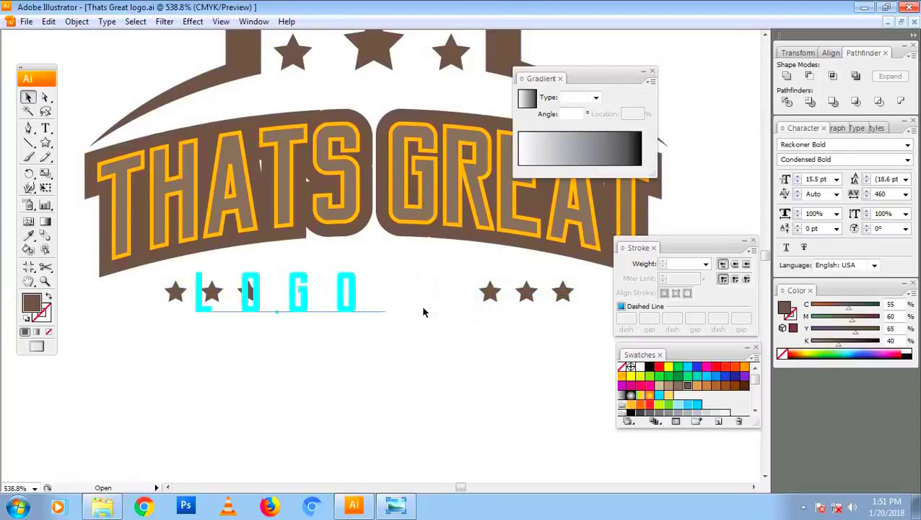
{"action": "key", "text": "alt+Left"}
{"action": "key", "text": "shift+Right"}
{"action": "key", "text": "shift+Right"}
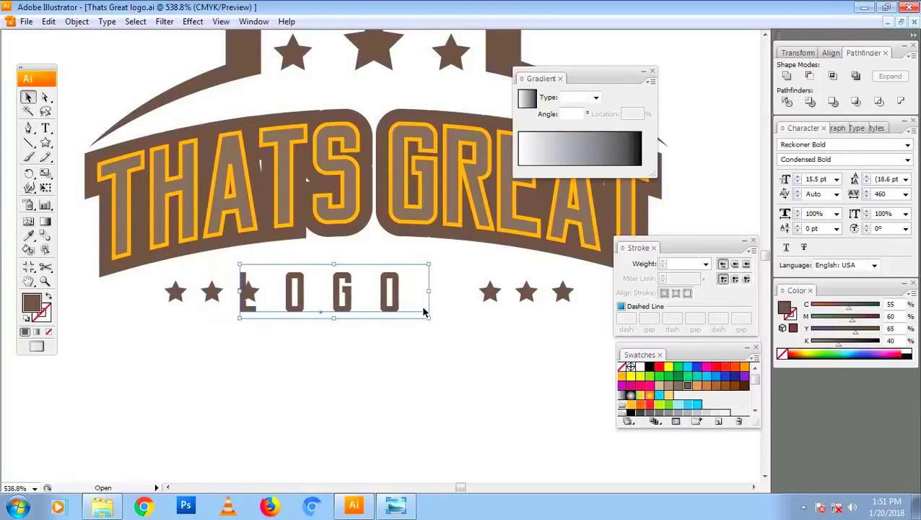
{"action": "key", "text": "alt+Left"}
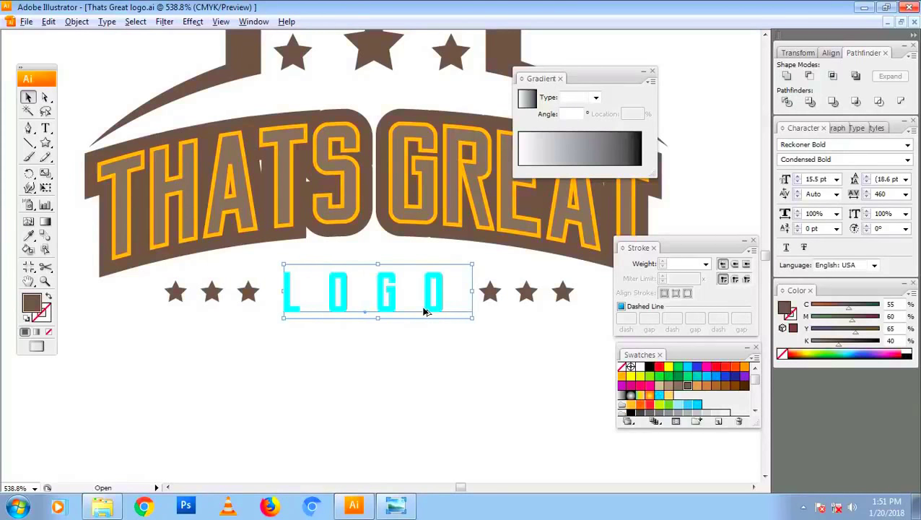
{"action": "key", "text": "alt+Left"}
{"action": "key", "text": "alt+Left"}
{"action": "left_click", "coordinate": [478, 375]}
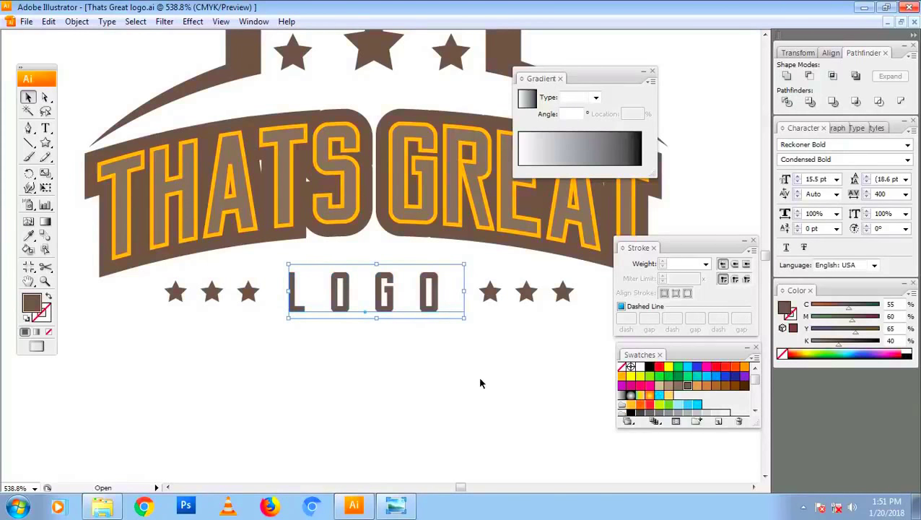
{"action": "key", "text": "ctrl+0"}
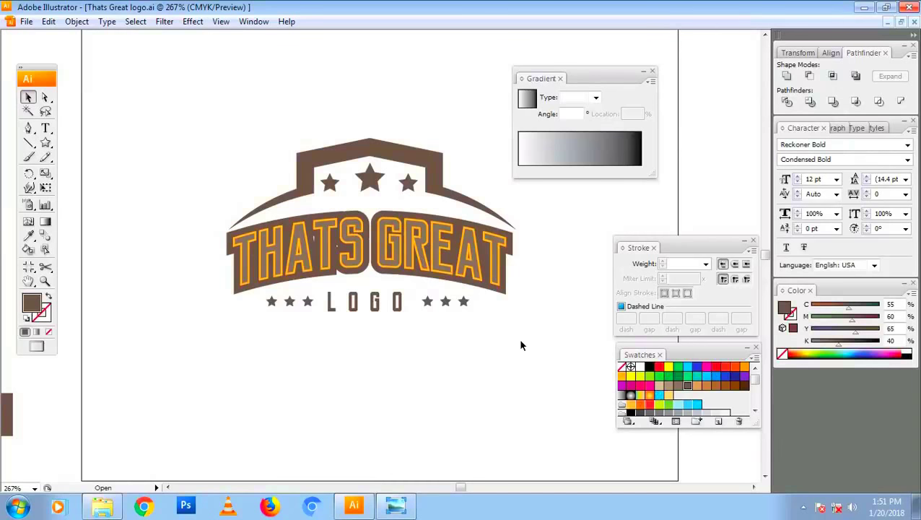
Step: Draw a wide ellipse lined up with the badge's lower curve
{"action": "key", "text": "l"}
{"action": "mouse_move", "coordinate": [384, 401]}
{"action": "left_mouse_down"}
{"action": "mouse_move", "coordinate": [571, 403]}
{"action": "mouse_move", "coordinate": [591, 411]}
{"action": "left_mouse_up"}
{"action": "key", "text": "v"}
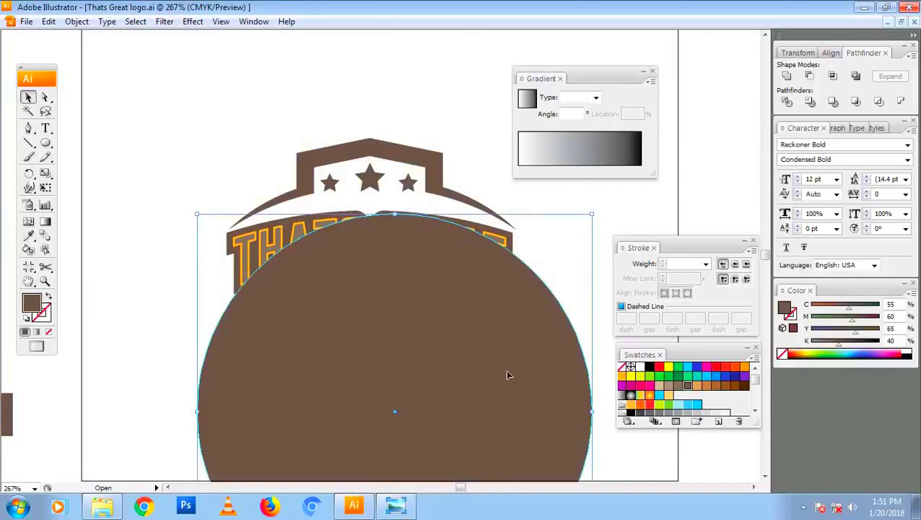
{"action": "left_click_drag", "start_coordinate": [537, 403], "coordinate": [511, 377]}
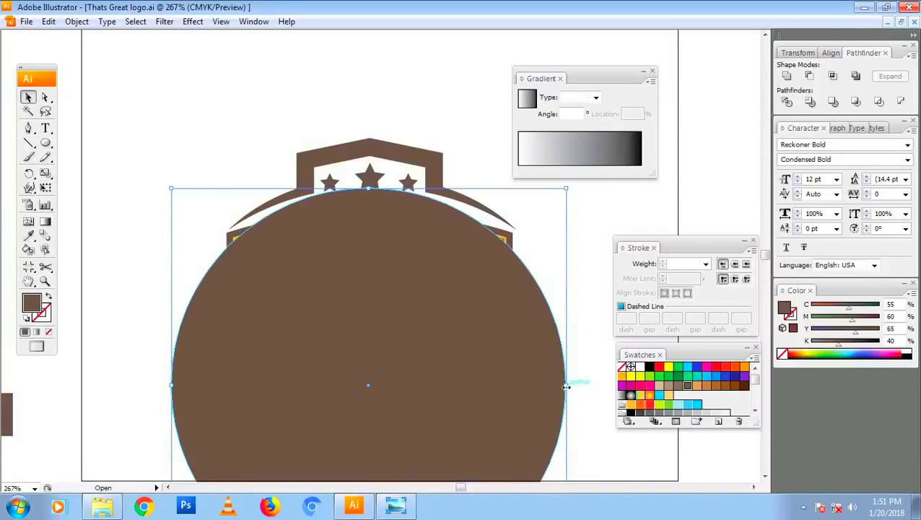
{"action": "mouse_move", "coordinate": [566, 390]}
{"action": "left_mouse_down"}
{"action": "mouse_move", "coordinate": [642, 390]}
{"action": "mouse_move", "coordinate": [633, 390]}
{"action": "left_mouse_up"}
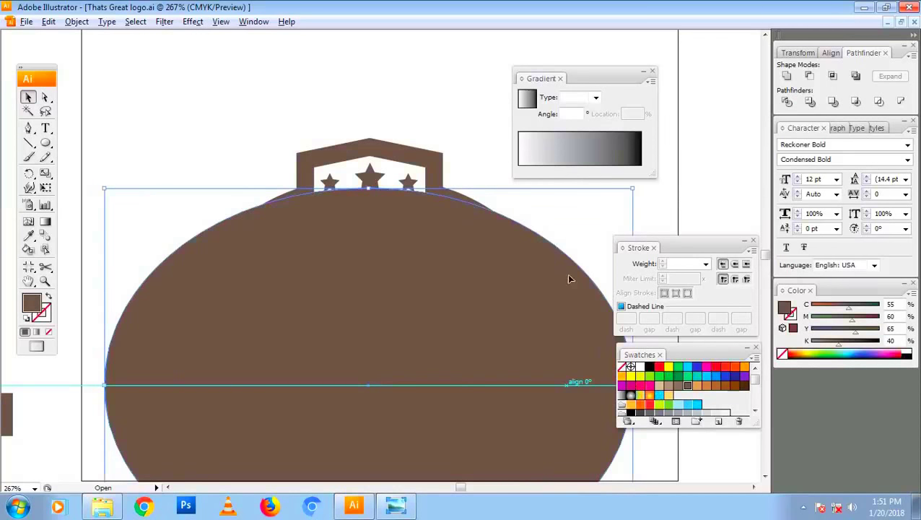
Step: Cut the ellipse out of the badge with Minus Front and expand the result
{"action": "left_click", "coordinate": [433, 163], "text": "shift"}
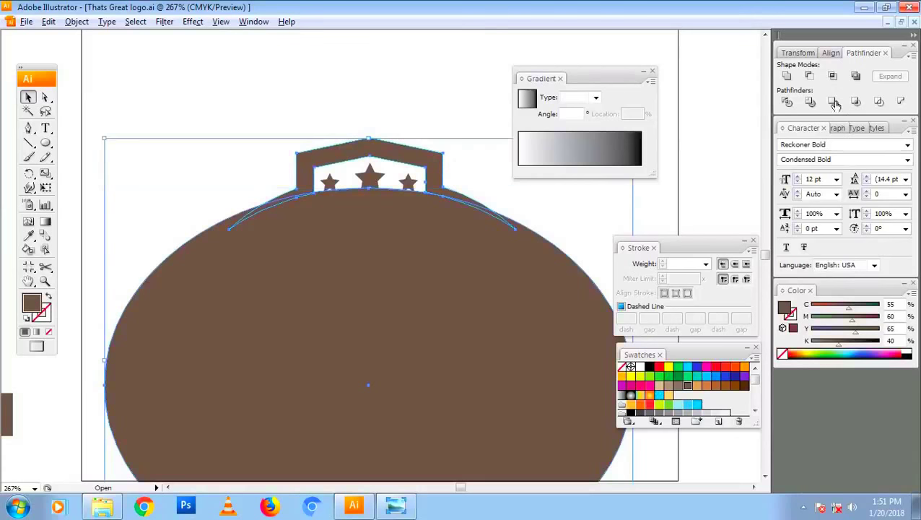
{"action": "left_click", "coordinate": [809, 76]}
{"action": "left_click", "coordinate": [889, 76]}
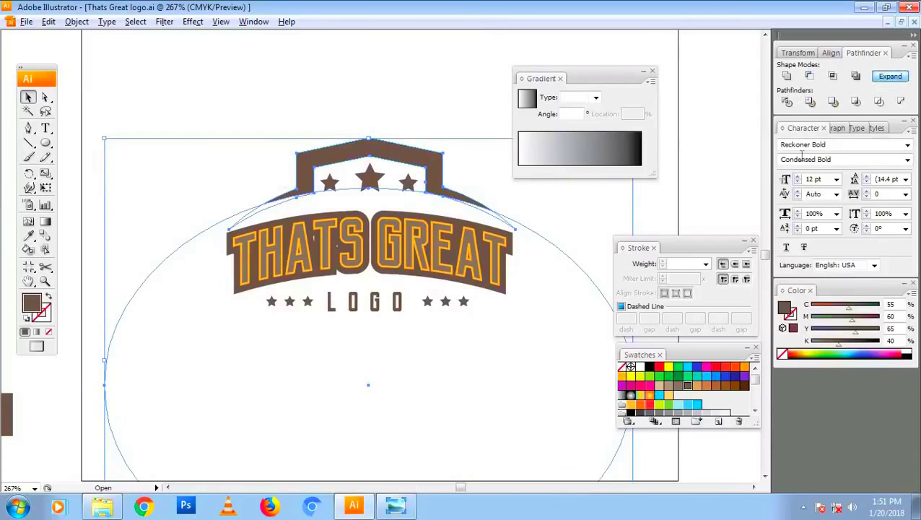
{"action": "left_click", "coordinate": [570, 238]}
Step: Move the THATS GREAT lettering, stars and LOGO up slightly
{"action": "left_click_drag", "start_coordinate": [560, 345], "coordinate": [192, 217]}
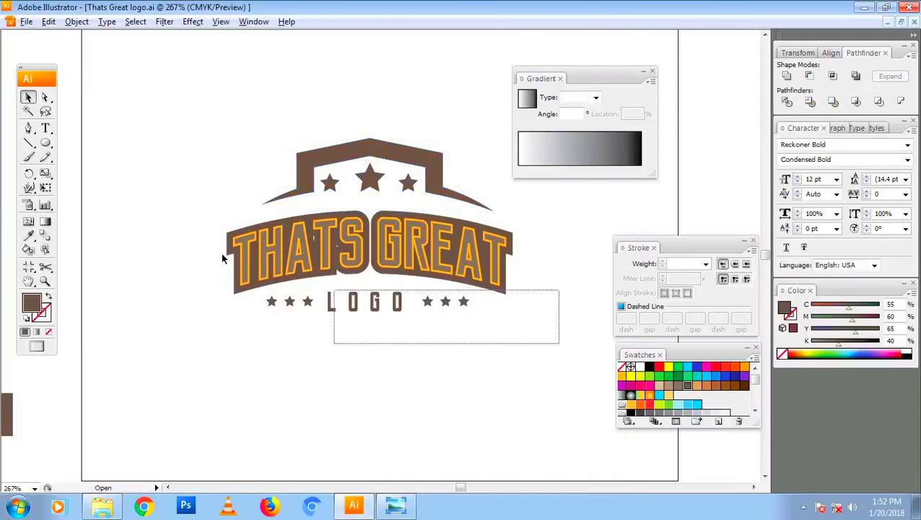
{"action": "left_click_drag", "start_coordinate": [407, 262], "coordinate": [407, 252]}
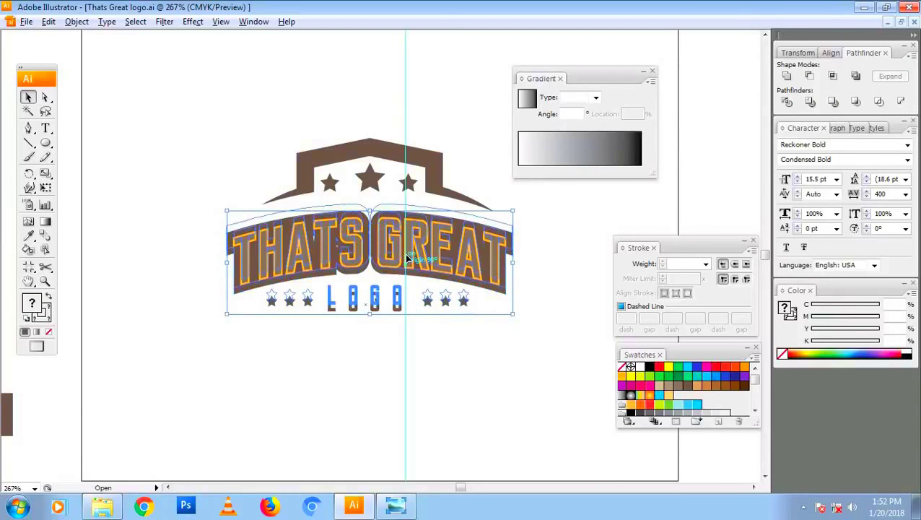
{"action": "left_click", "coordinate": [496, 392]}
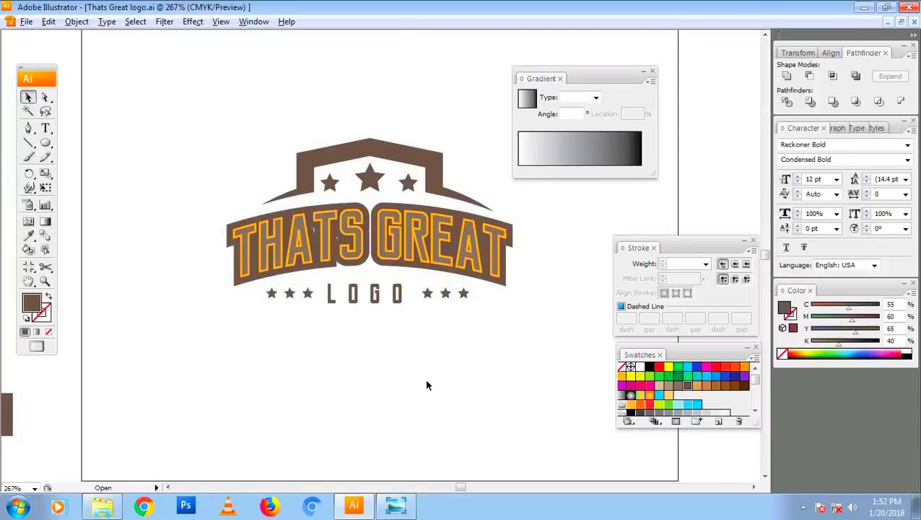
Step: Draw a circle below the logo with a radial gradient, grey at centre to white outside
{"action": "key", "text": "l"}
{"action": "mouse_move", "coordinate": [332, 337]}
{"action": "left_mouse_down"}
{"action": "mouse_move", "coordinate": [414, 436]}
{"action": "mouse_move", "coordinate": [433, 436]}
{"action": "left_mouse_up"}
{"action": "left_click", "coordinate": [587, 142]}
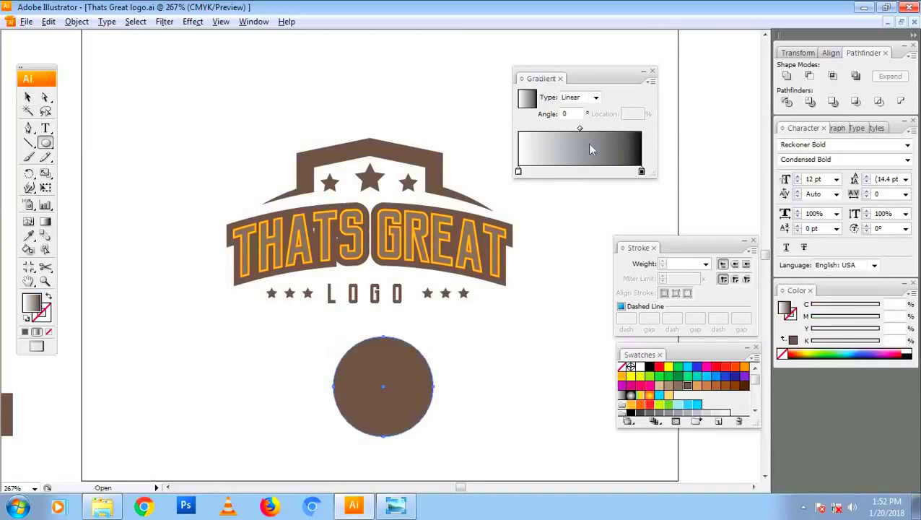
{"action": "left_click", "coordinate": [595, 98]}
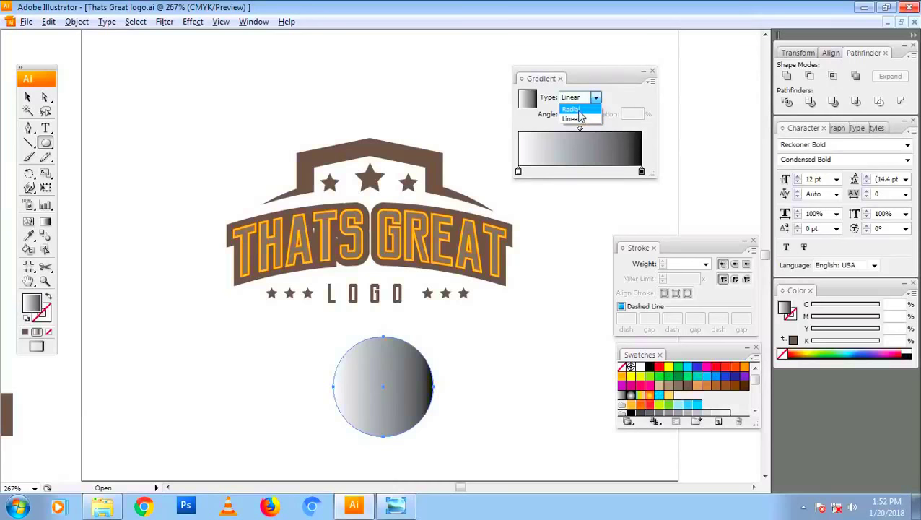
{"action": "left_click", "coordinate": [571, 109]}
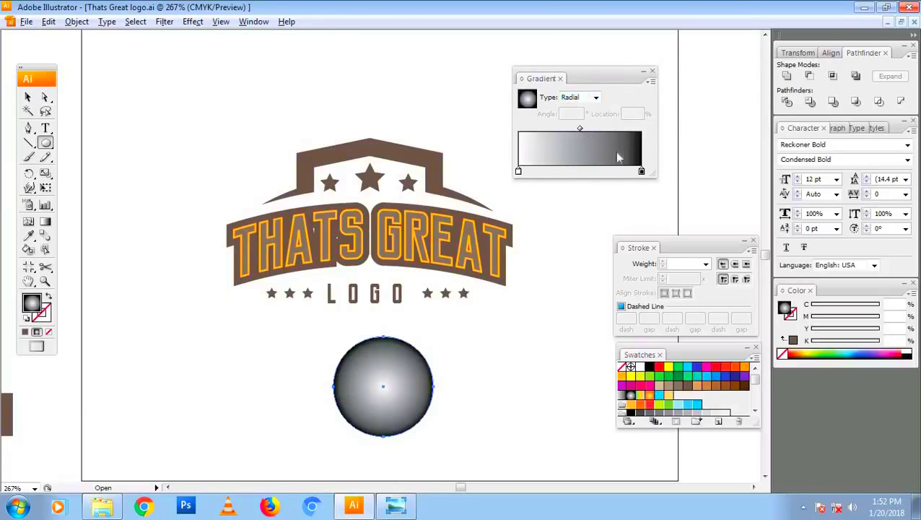
{"action": "left_click", "coordinate": [589, 172]}
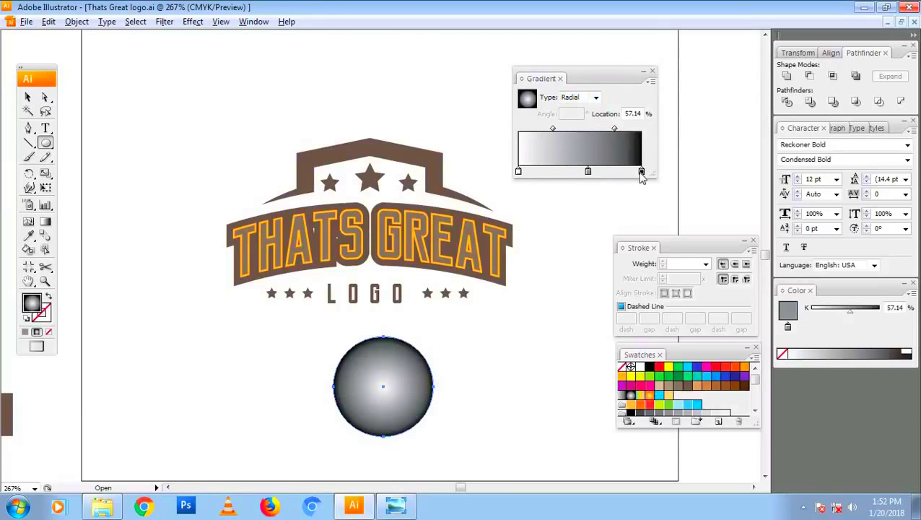
{"action": "left_click_drag", "start_coordinate": [641, 172], "coordinate": [641, 189]}
{"action": "left_click_drag", "start_coordinate": [517, 172], "coordinate": [651, 182]}
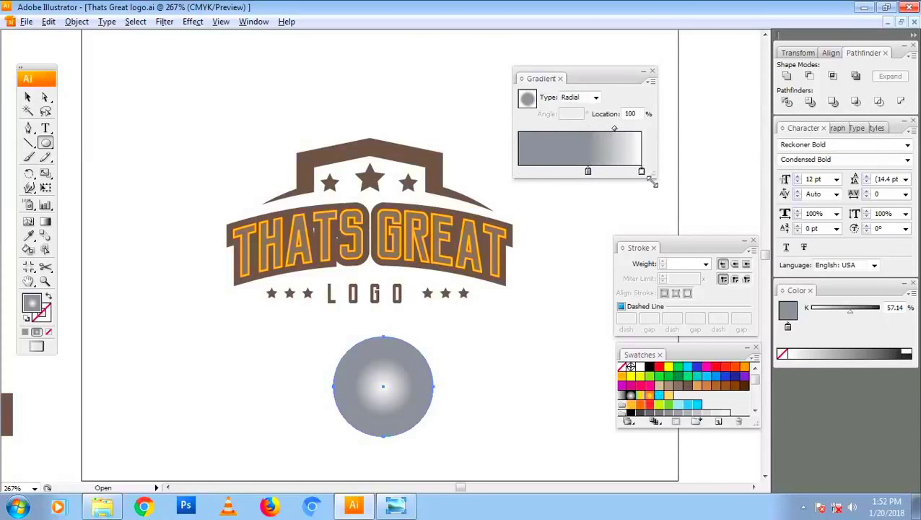
{"action": "left_click_drag", "start_coordinate": [588, 172], "coordinate": [517, 170]}
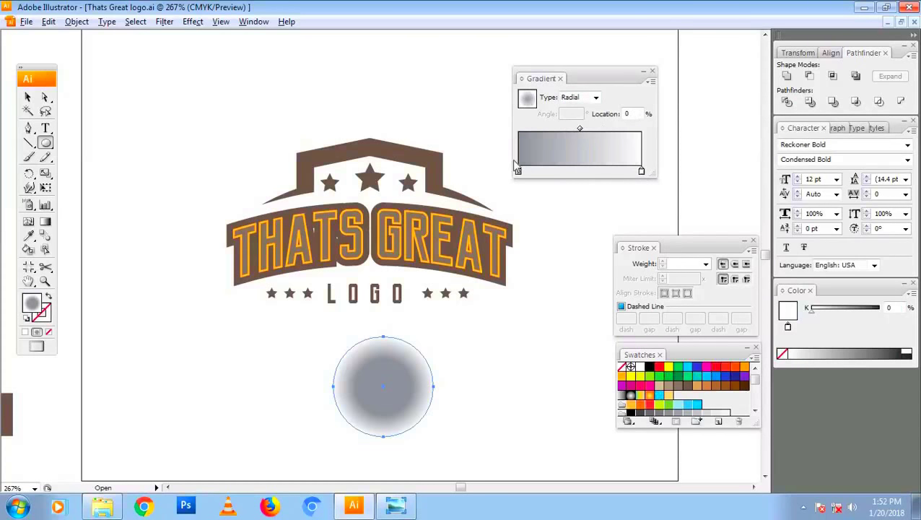
Step: Squash the gradient circle into a flat ellipse
{"action": "key", "text": "v"}
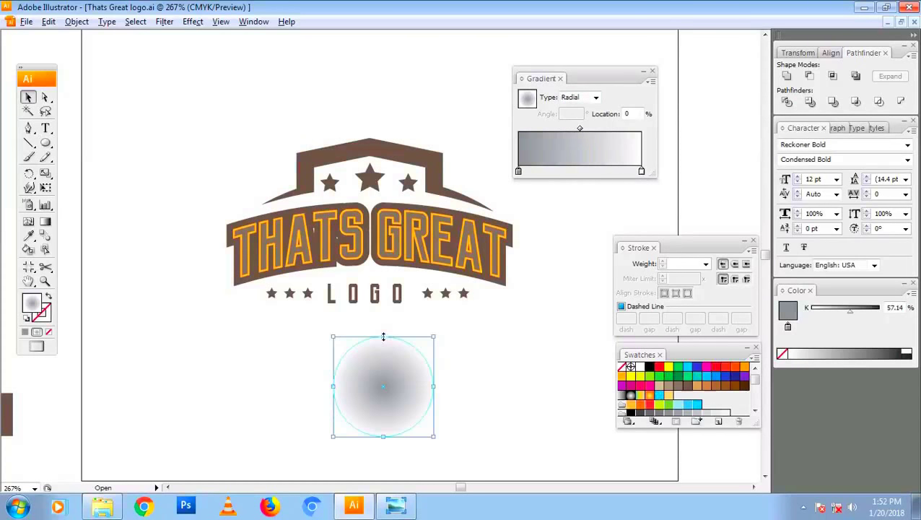
{"action": "mouse_move", "coordinate": [384, 337]}
{"action": "left_mouse_down"}
{"action": "mouse_move", "coordinate": [390, 376]}
{"action": "mouse_move", "coordinate": [480, 388]}
{"action": "mouse_move", "coordinate": [422, 334]}
{"action": "left_mouse_up"}
{"action": "left_click", "coordinate": [442, 371]}
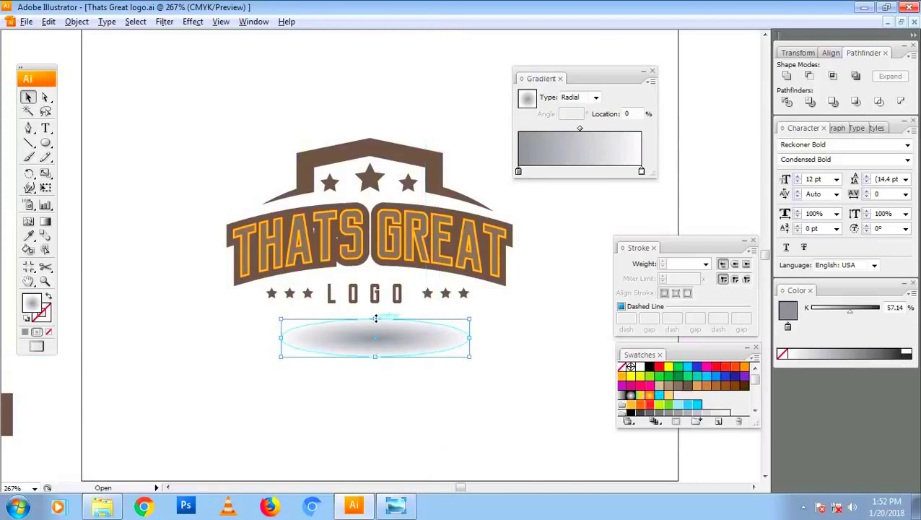
{"action": "mouse_move", "coordinate": [374, 364]}
{"action": "left_mouse_down"}
{"action": "mouse_move", "coordinate": [374, 347]}
{"action": "mouse_move", "coordinate": [413, 334]}
{"action": "left_mouse_up"}
Step: Nudge the shadow ellipse slightly higher beneath LOGO
{"action": "left_click", "coordinate": [483, 391]}
{"action": "left_click", "coordinate": [477, 369]}
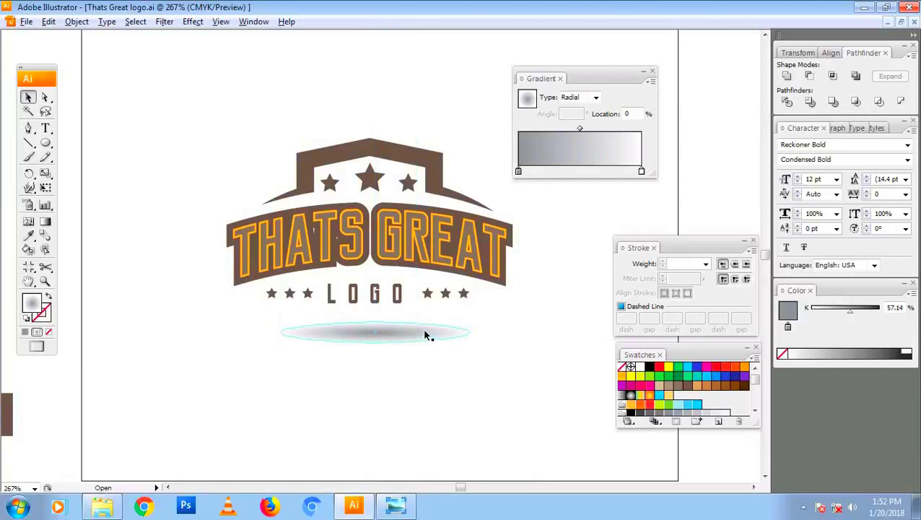
{"action": "left_click", "coordinate": [420, 333]}
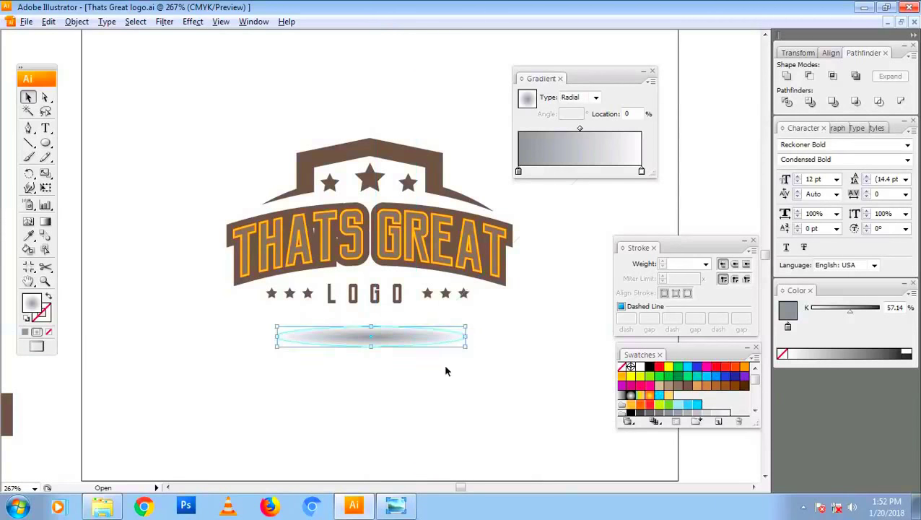
{"action": "left_click", "coordinate": [469, 369]}
{"action": "left_click", "coordinate": [428, 337]}
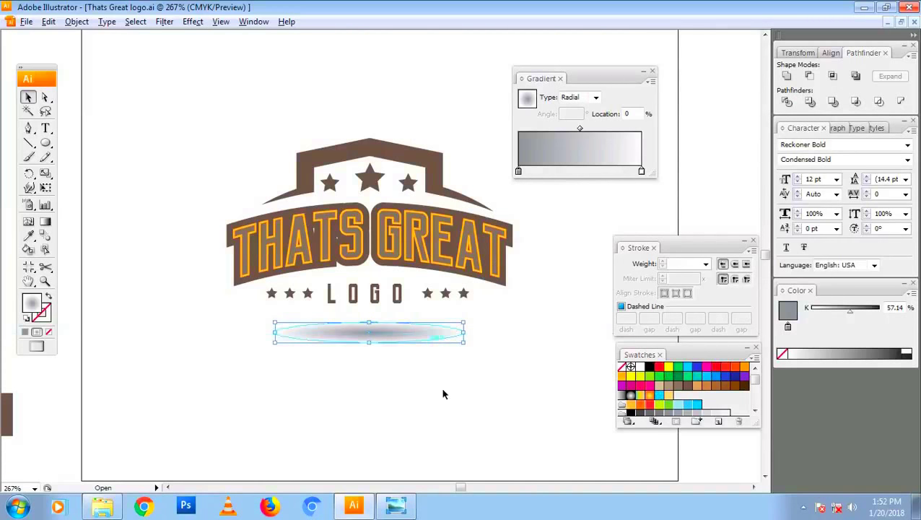
{"action": "left_click", "coordinate": [491, 390]}
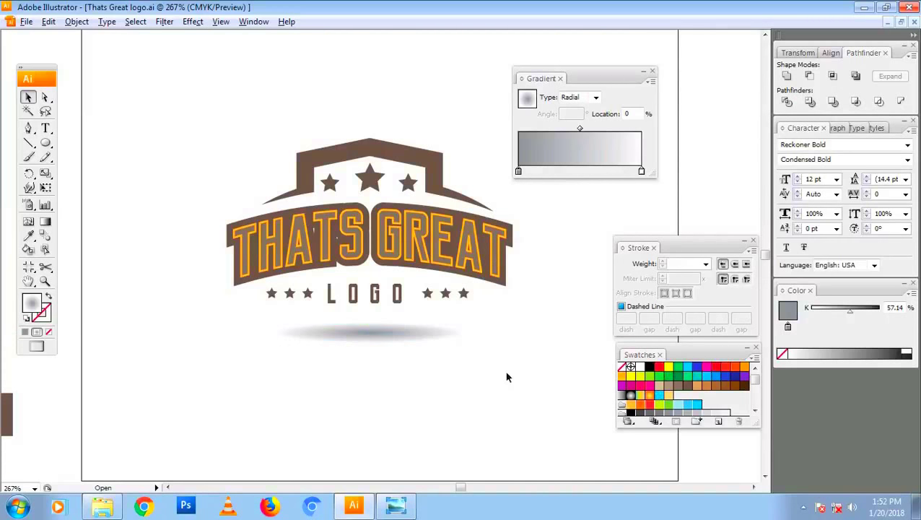
{"action": "left_click_drag", "start_coordinate": [398, 329], "coordinate": [398, 324]}
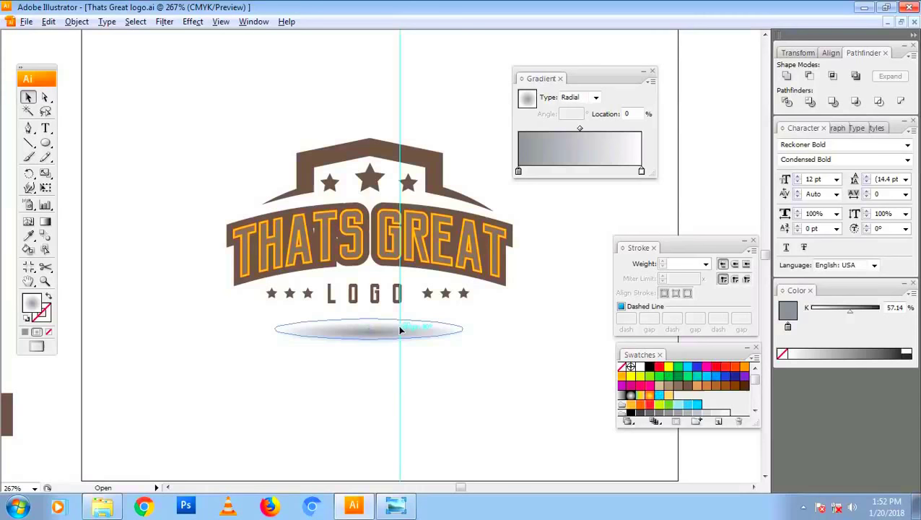
{"action": "left_click", "coordinate": [529, 386]}
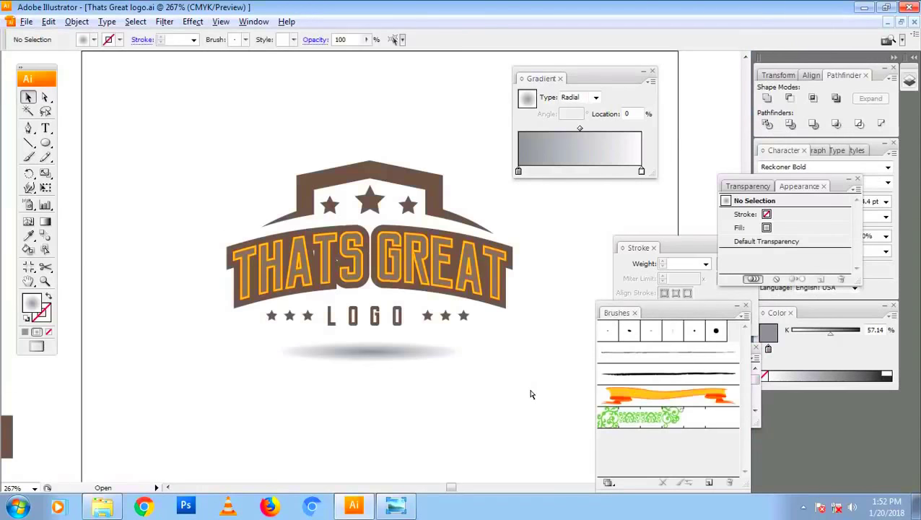
Step: Preview the artwork with panels hidden, then select the THATS GREAT banner
{"action": "key", "text": "Tab"}
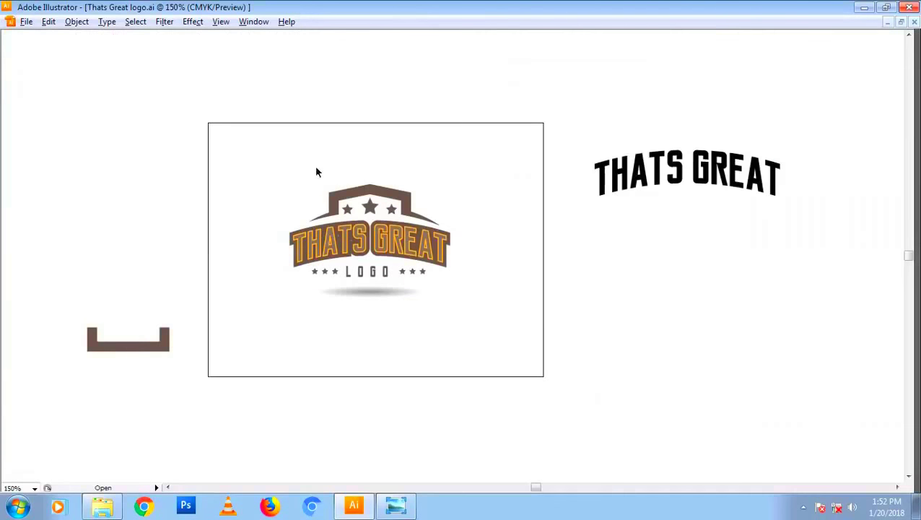
{"action": "left_click", "coordinate": [443, 291]}
{"action": "left_click", "coordinate": [521, 330]}
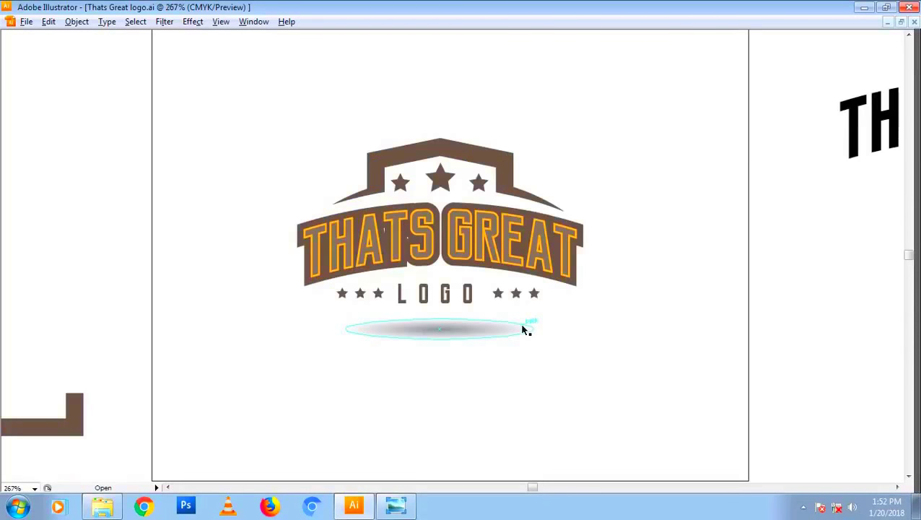
{"action": "left_click", "coordinate": [531, 218]}
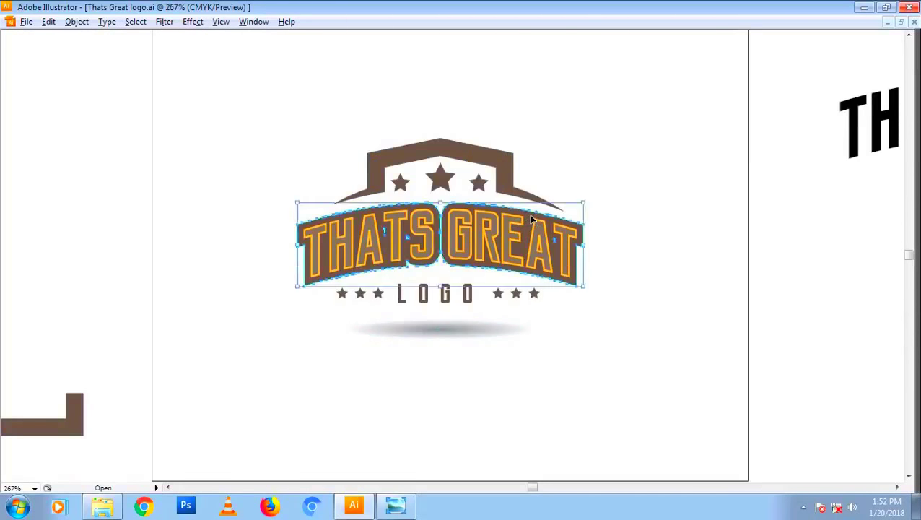
{"action": "key", "text": "Tab"}
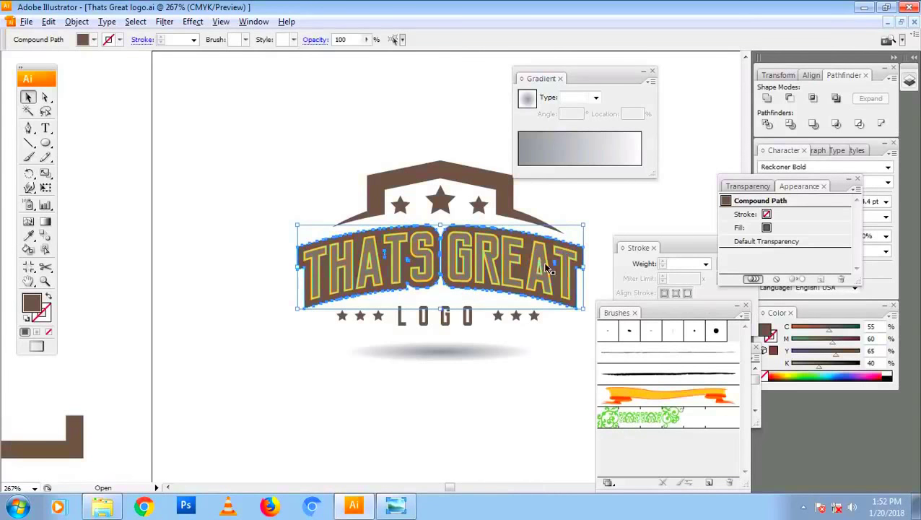
Step: Sample a colour onto the banner and try the grey radial gradient, then undo it
{"action": "key", "text": "i"}
{"action": "left_click", "coordinate": [555, 271]}
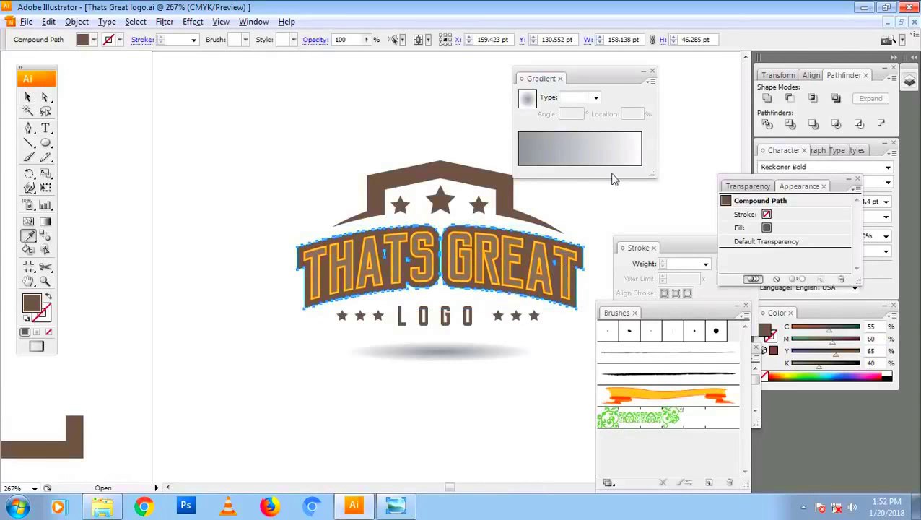
{"action": "left_click", "coordinate": [589, 161]}
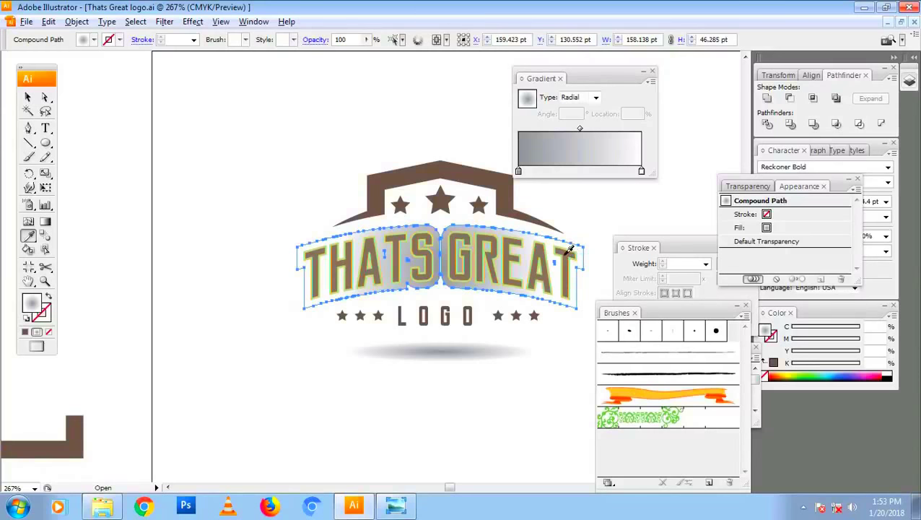
{"action": "key", "text": "ctrl+z"}
{"action": "key", "text": "ctrl+z"}
{"action": "key", "text": "ctrl+z"}
Step: Give the text plate a gradient from the logo's brown to orange
{"action": "left_click", "coordinate": [589, 162]}
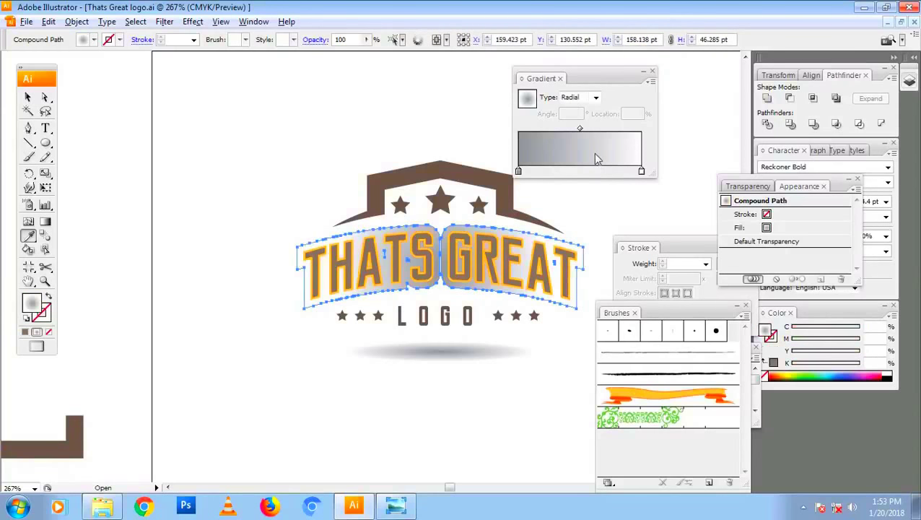
{"action": "left_click", "coordinate": [518, 172]}
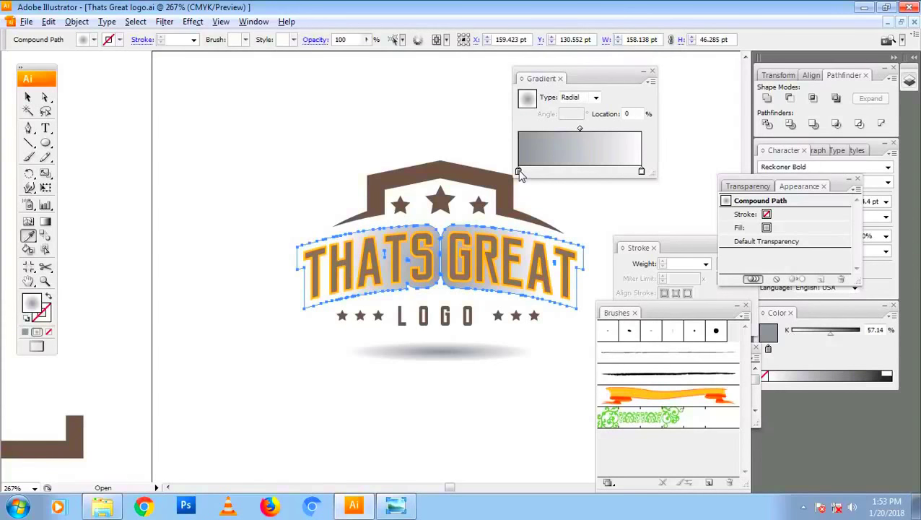
{"action": "left_click_drag", "start_coordinate": [518, 171], "coordinate": [515, 232]}
{"action": "left_click", "coordinate": [513, 235], "text": "shift"}
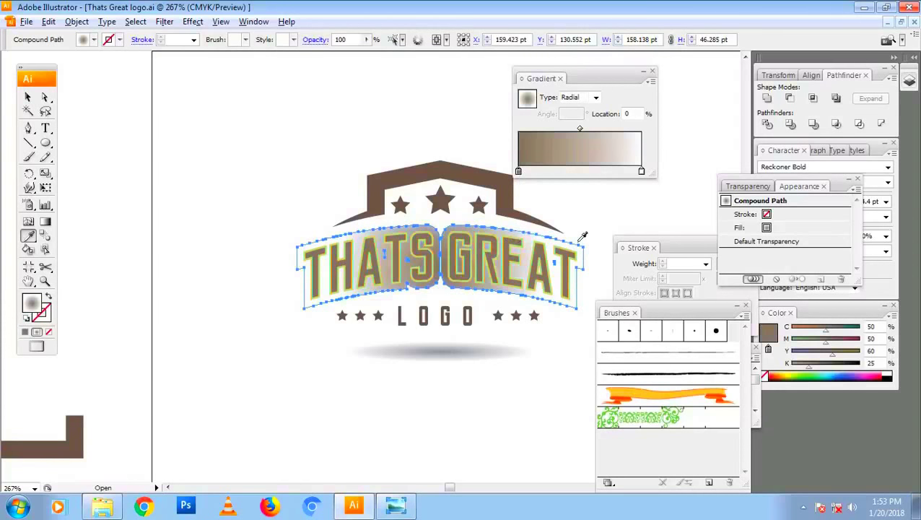
{"action": "left_click", "coordinate": [642, 171]}
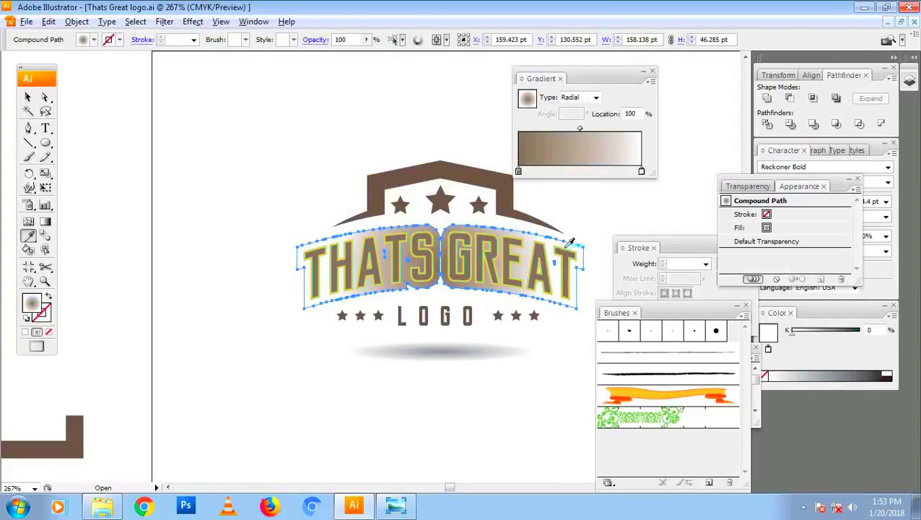
{"action": "left_click", "coordinate": [569, 241], "text": "shift"}
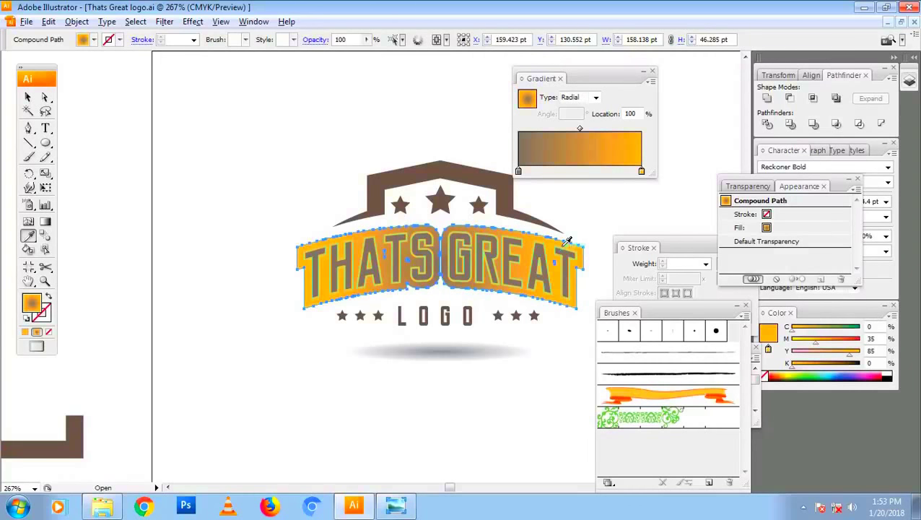
Step: Make the plate's gradient linear, running vertically downward
{"action": "key", "text": "g"}
{"action": "left_click", "coordinate": [592, 97]}
{"action": "left_click", "coordinate": [578, 119]}
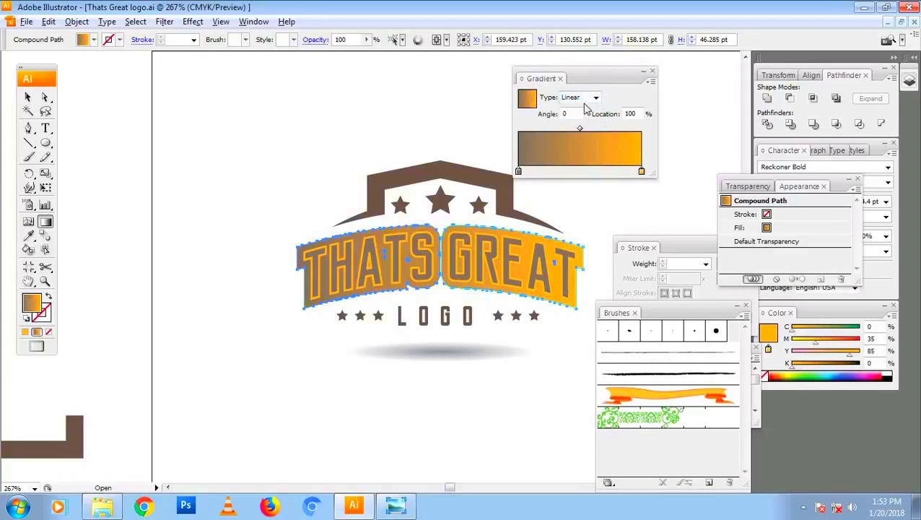
{"action": "left_click", "coordinate": [596, 96]}
{"action": "left_click", "coordinate": [570, 119]}
{"action": "left_click_drag", "start_coordinate": [459, 248], "coordinate": [459, 278]}
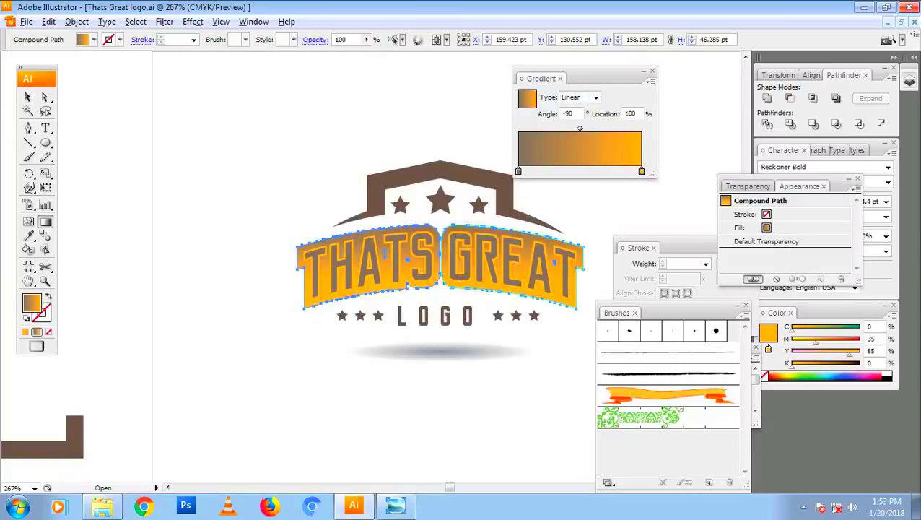
Step: Select the text plate and then the brown banner above it
{"action": "key", "text": "v"}
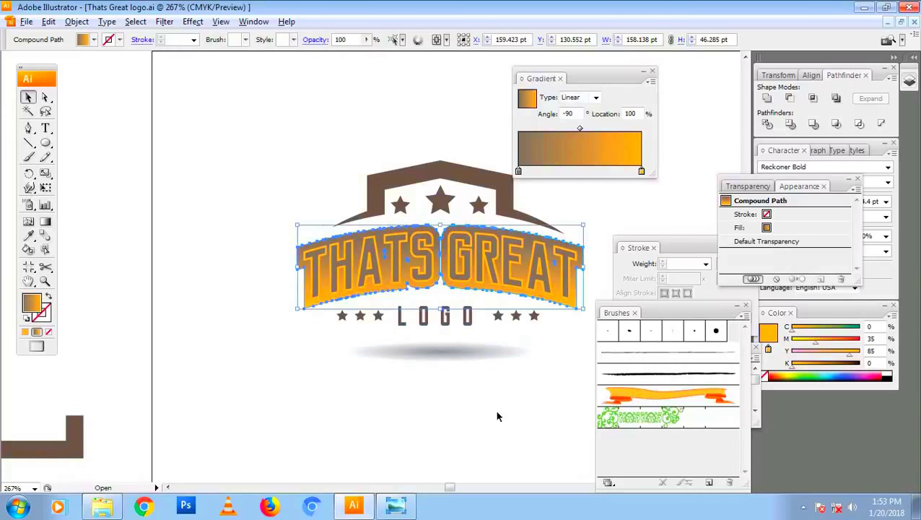
{"action": "left_click", "coordinate": [509, 433]}
{"action": "left_click", "coordinate": [580, 261]}
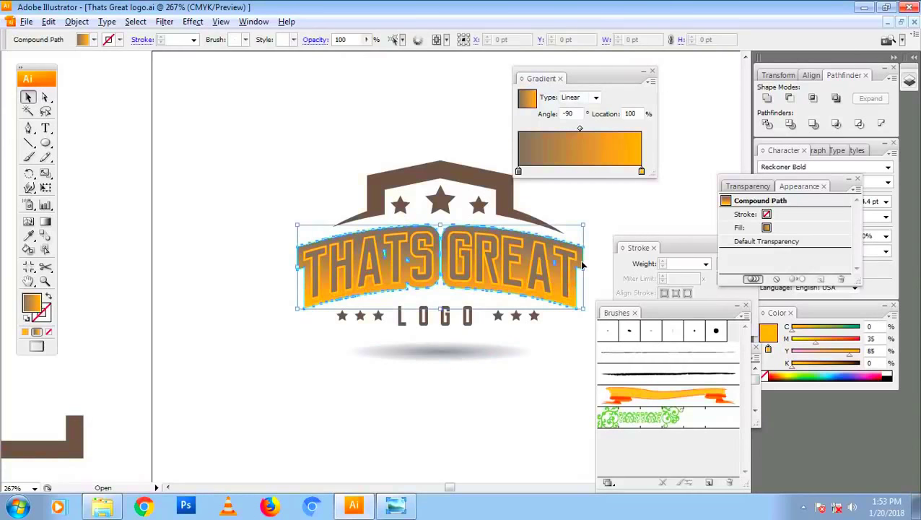
{"action": "left_click", "coordinate": [504, 209]}
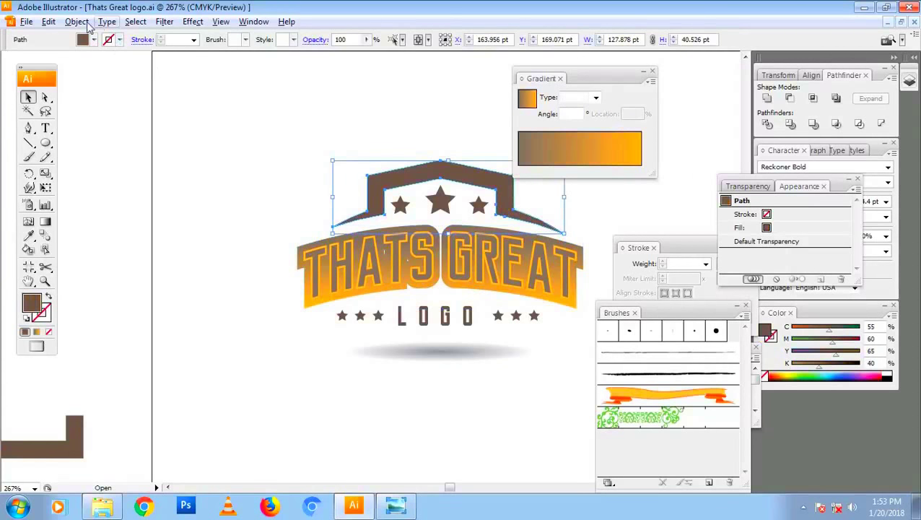
Step: Create a 1 pt offset path copy of the top banner
{"action": "left_click", "coordinate": [77, 22]}
{"action": "mouse_move", "coordinate": [92, 267]}
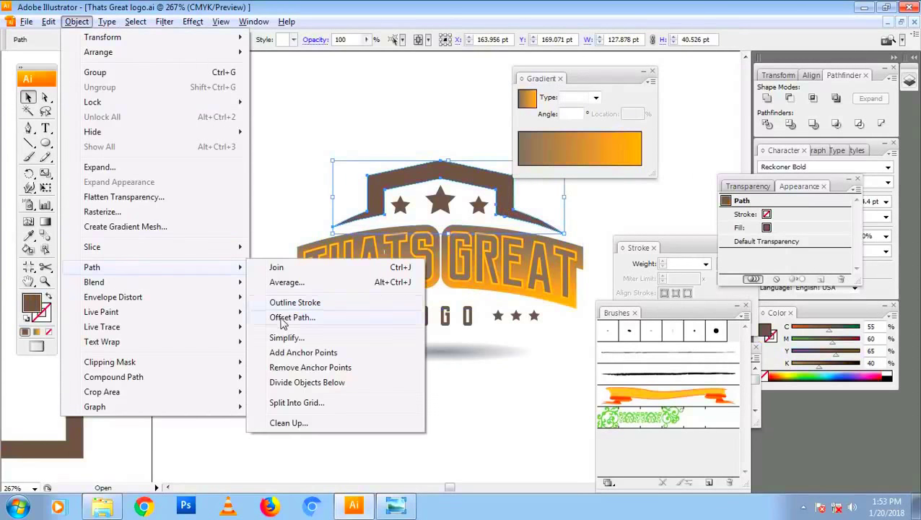
{"action": "left_click", "coordinate": [313, 317]}
{"action": "type", "text": "1"}
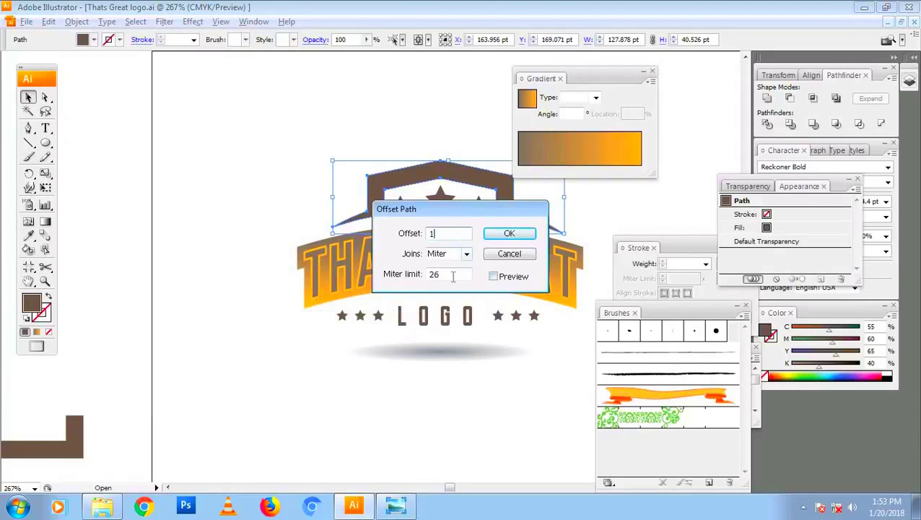
{"action": "key", "text": "Tab"}
{"action": "left_click", "coordinate": [506, 279]}
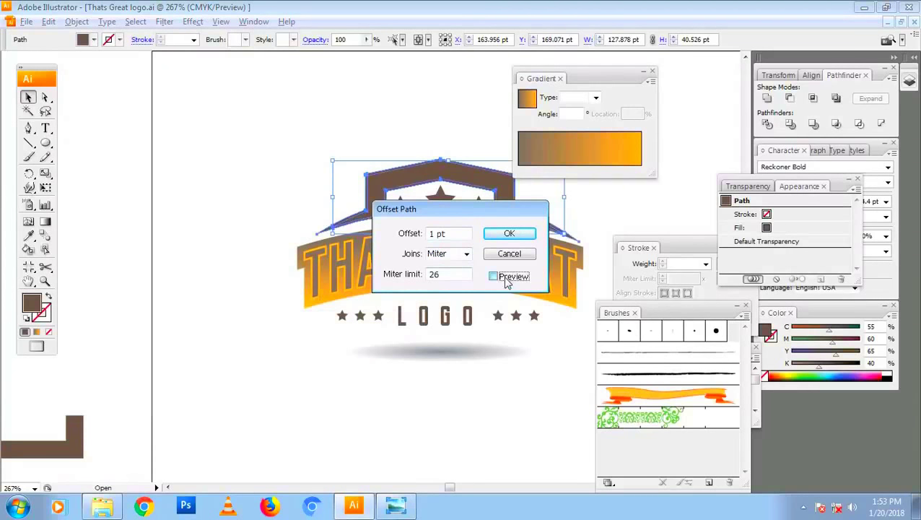
{"action": "left_click", "coordinate": [529, 233]}
{"action": "left_click", "coordinate": [555, 199]}
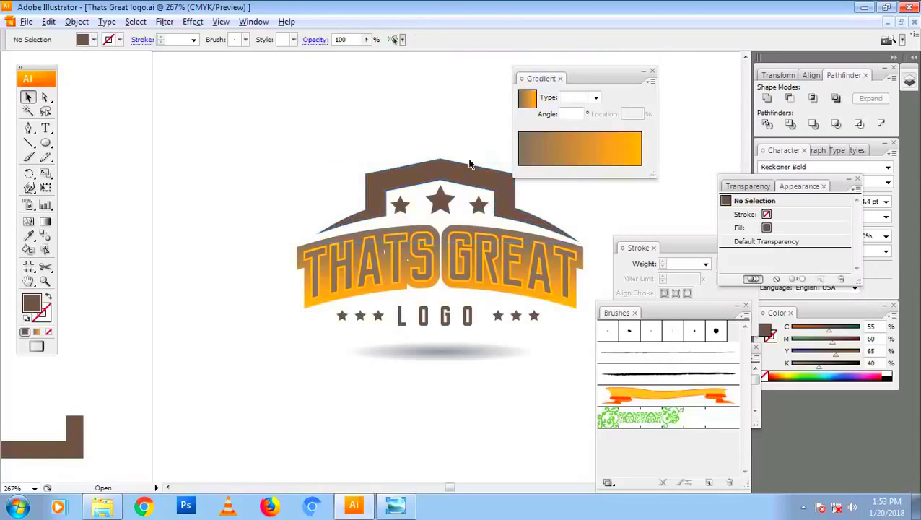
{"action": "left_click", "coordinate": [467, 166]}
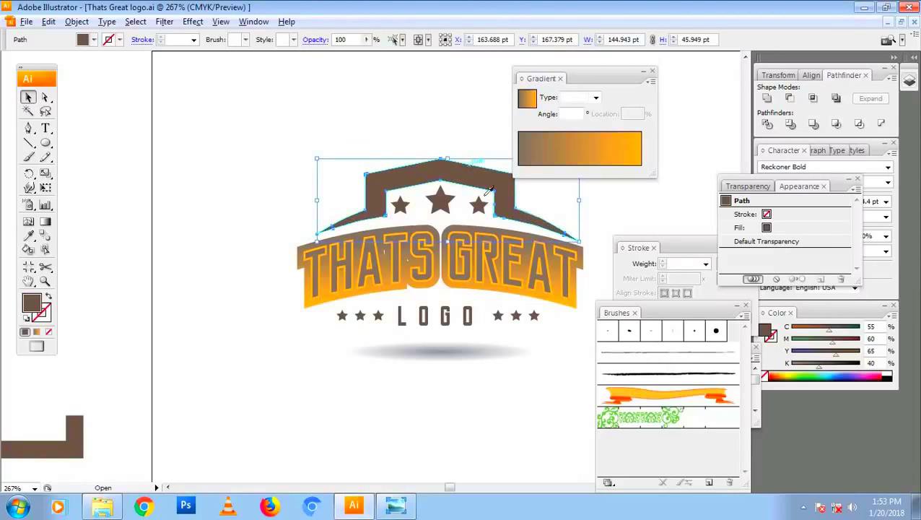
Step: Fill the banner copy with the orange gradient running vertically
{"action": "key", "text": "i"}
{"action": "left_click", "coordinate": [505, 227]}
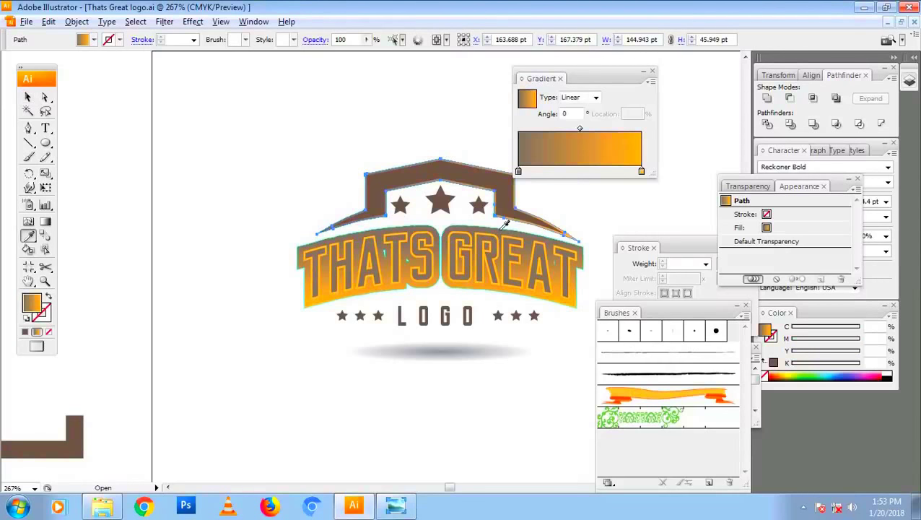
{"action": "key", "text": "g"}
{"action": "type", "text": "-90"}
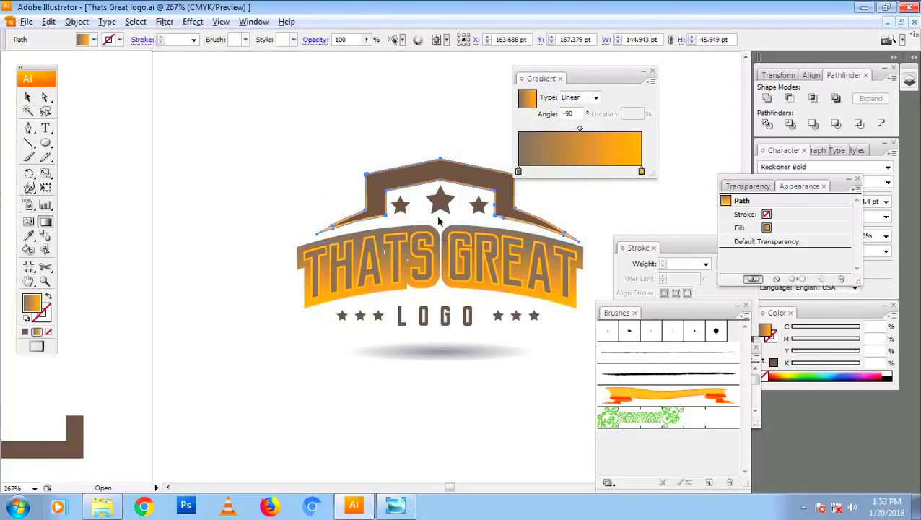
{"action": "left_click_drag", "start_coordinate": [460, 202], "coordinate": [460, 220]}
{"action": "key", "text": "v"}
Step: Give the stars and THATS GREAT text plate the banner's solid brown
{"action": "key", "text": "ctrl+shift+a"}
{"action": "left_click", "coordinate": [437, 201]}
{"action": "left_click", "coordinate": [399, 204], "text": "shift"}
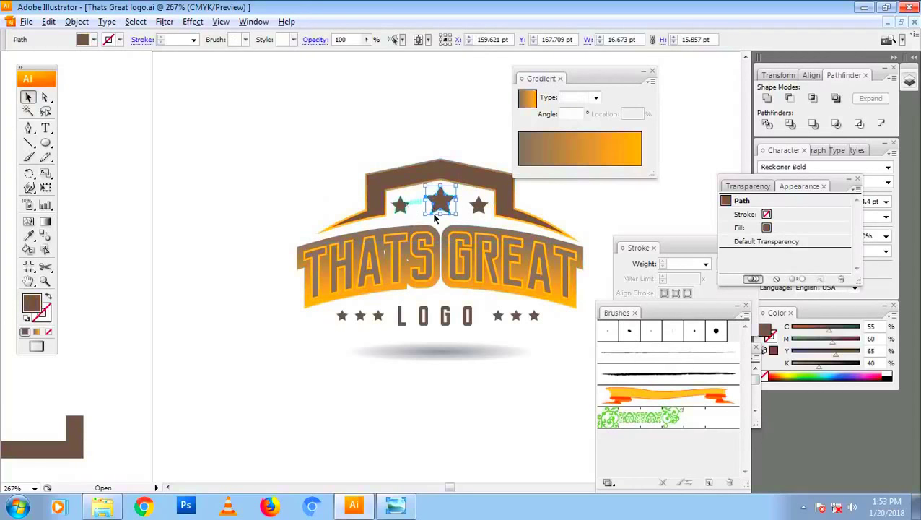
{"action": "left_click", "coordinate": [479, 205], "text": "shift"}
{"action": "left_click", "coordinate": [495, 233]}
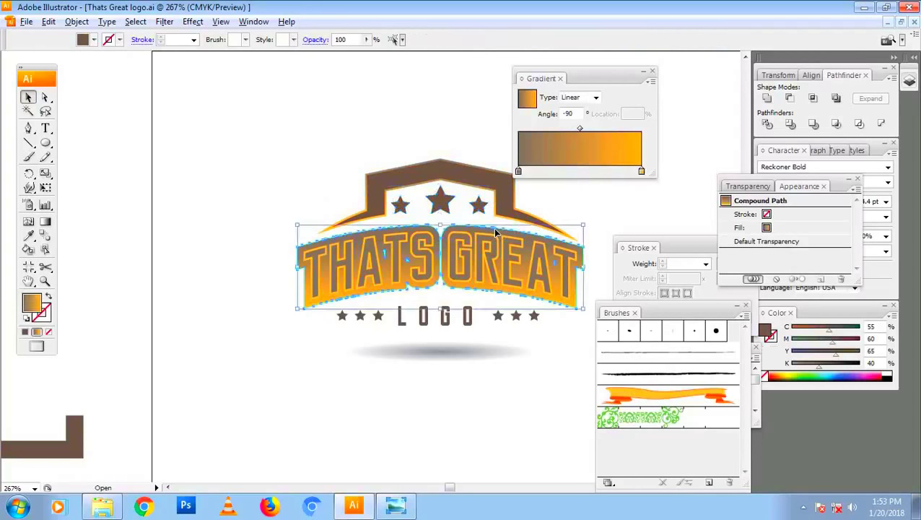
{"action": "key", "text": "i"}
{"action": "left_click", "coordinate": [507, 189]}
Step: Reselect only the THATS GREAT lettering
{"action": "key", "text": "v"}
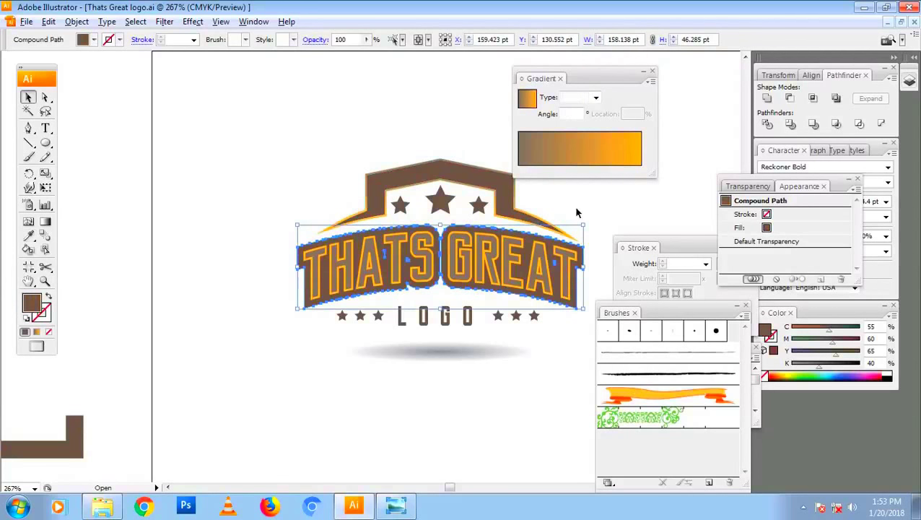
{"action": "key", "text": "ctrl+shift+a"}
{"action": "left_click", "coordinate": [503, 230]}
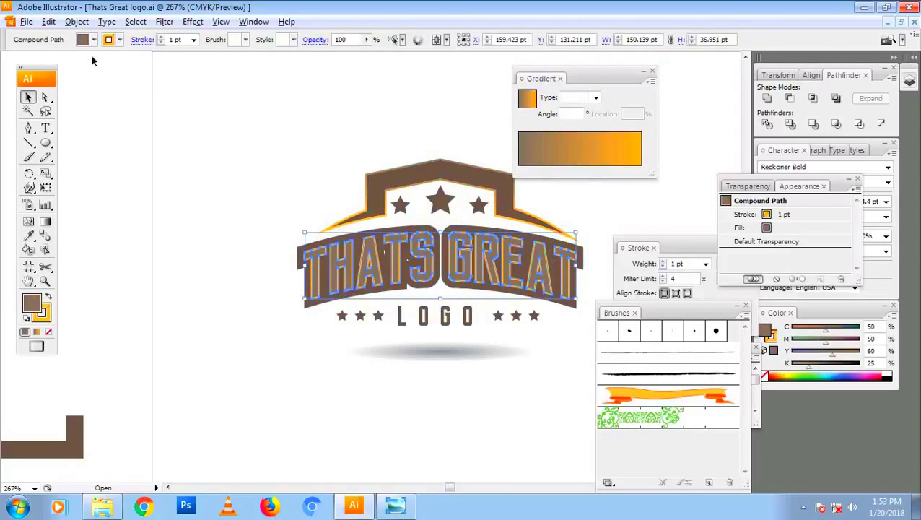
{"action": "left_click", "coordinate": [48, 22]}
{"action": "mouse_move", "coordinate": [77, 21]}
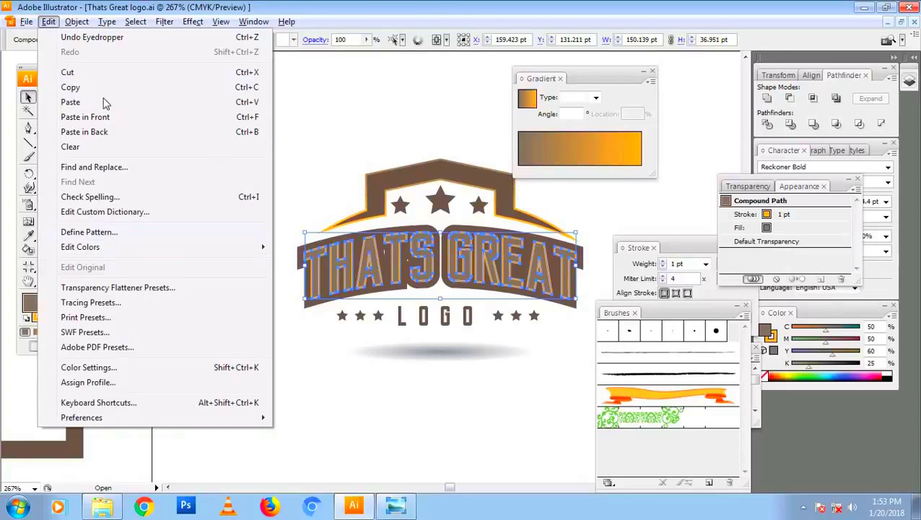
{"action": "mouse_move", "coordinate": [92, 267]}
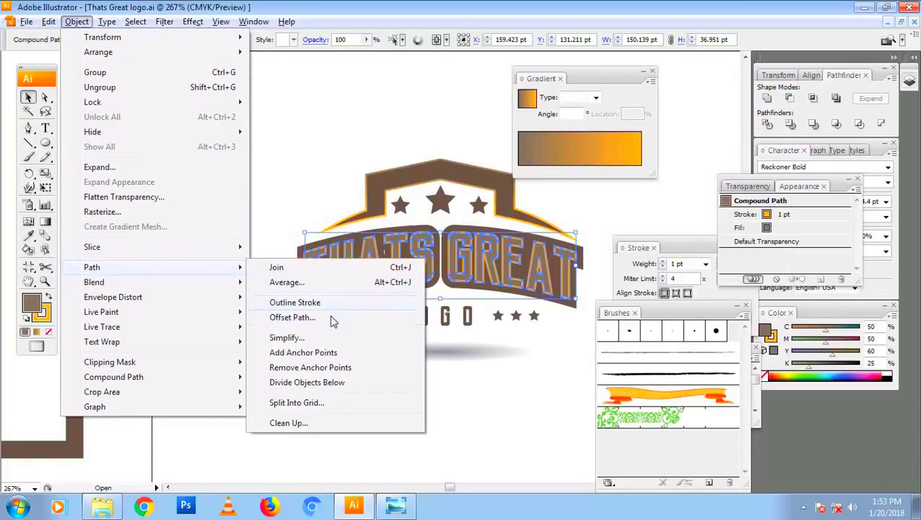
Step: Create a 2 pt offset path copy of the THATS GREAT lettering
{"action": "left_click", "coordinate": [330, 323]}
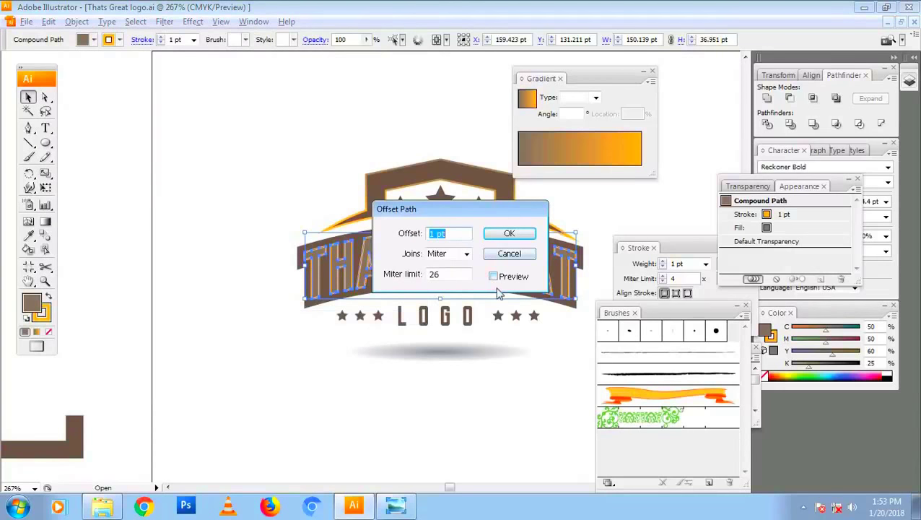
{"action": "type", "text": "2"}
{"action": "left_click", "coordinate": [494, 277]}
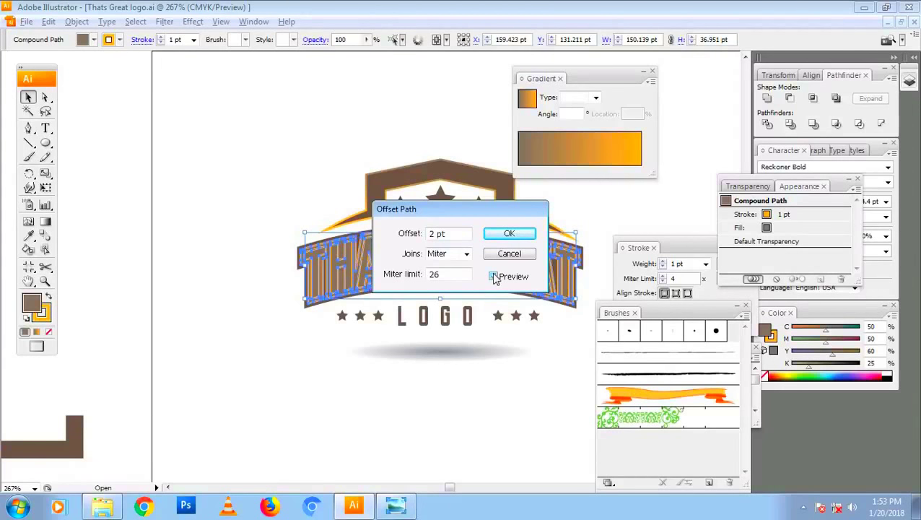
{"action": "left_click", "coordinate": [509, 233]}
{"action": "left_click", "coordinate": [440, 351]}
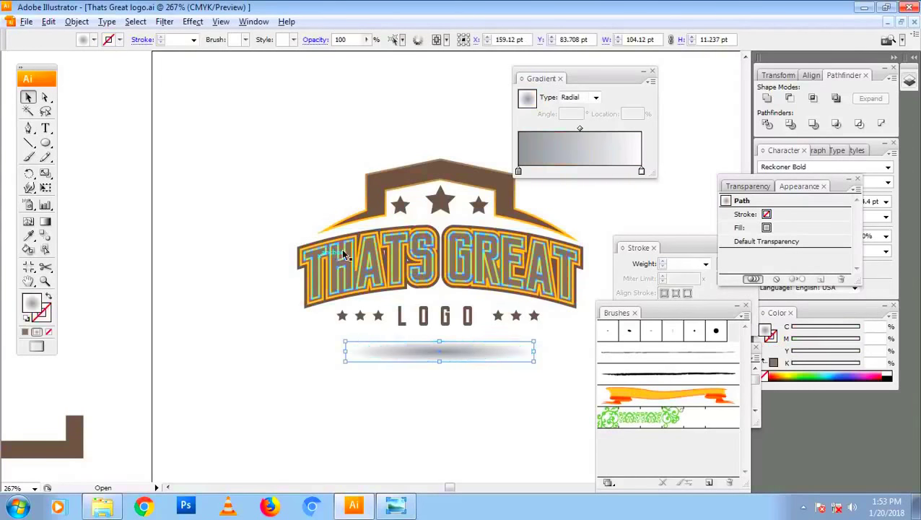
Step: Try swapping the lettering's fill and stroke from the context menu, then undo it
{"action": "left_click", "coordinate": [354, 251]}
{"action": "left_click", "coordinate": [354, 251]}
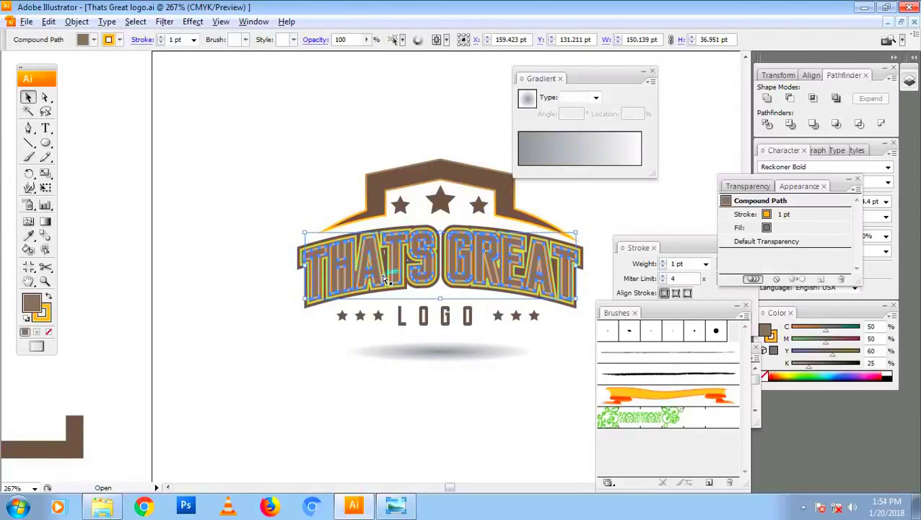
{"action": "left_click", "coordinate": [363, 254]}
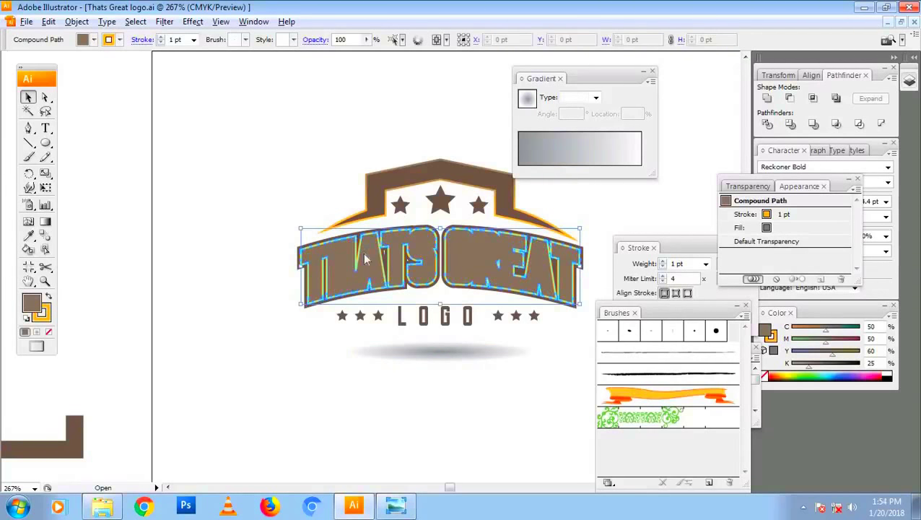
{"action": "right_click", "coordinate": [363, 254]}
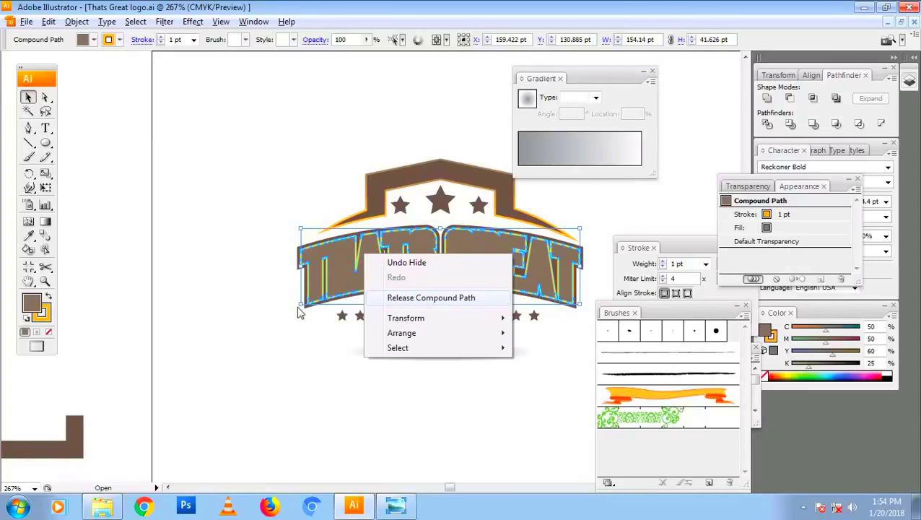
{"action": "left_click", "coordinate": [48, 296]}
{"action": "left_click", "coordinate": [82, 268]}
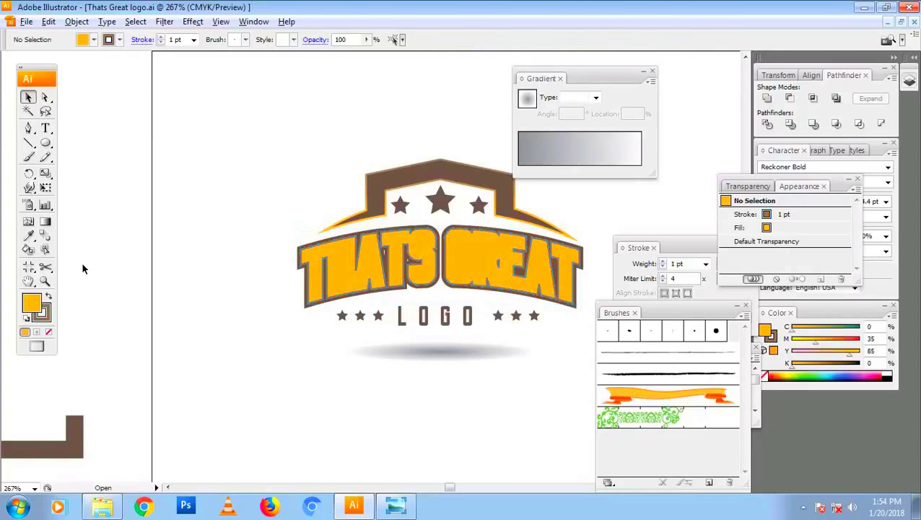
{"action": "key", "text": "ctrl+z"}
{"action": "key", "text": "ctrl+z"}
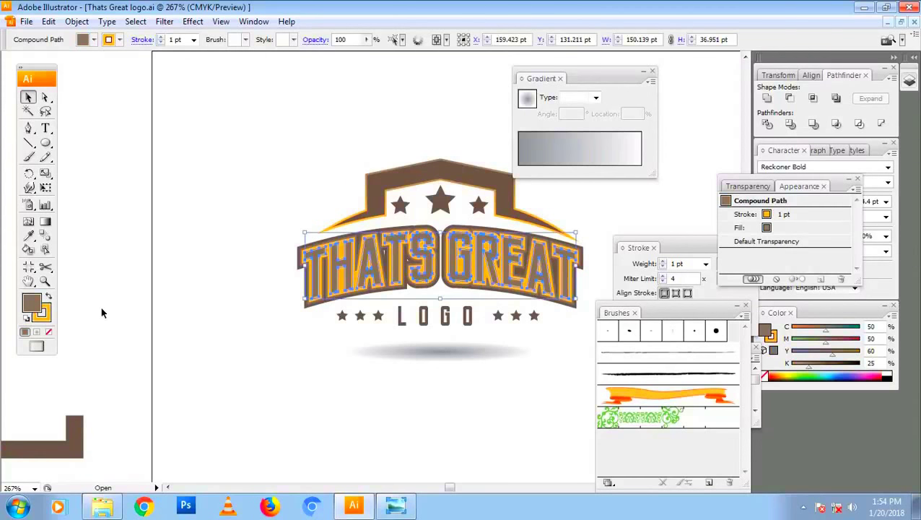
{"action": "left_click", "coordinate": [126, 333]}
Step: Swap the lettering to an orange fill with a brown outline using Shift+X
{"action": "left_click", "coordinate": [349, 257]}
{"action": "key", "text": "shift+x"}
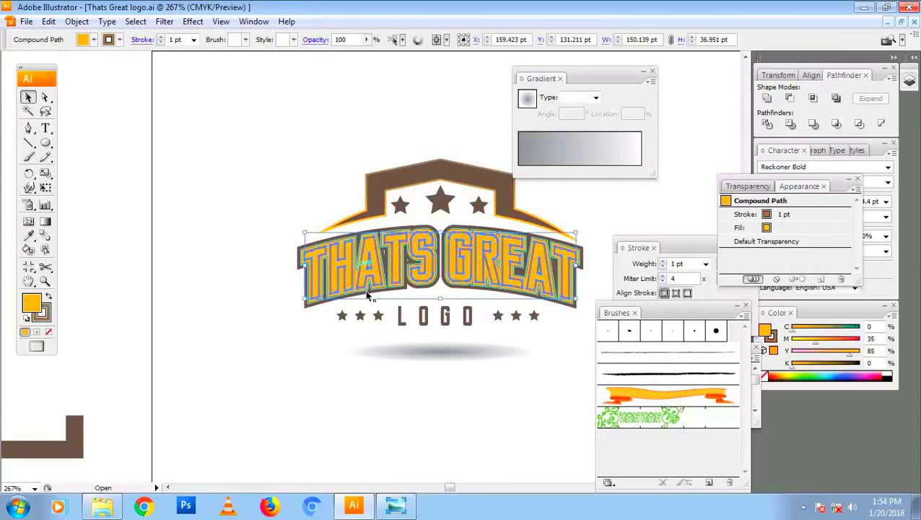
{"action": "left_click", "coordinate": [490, 407]}
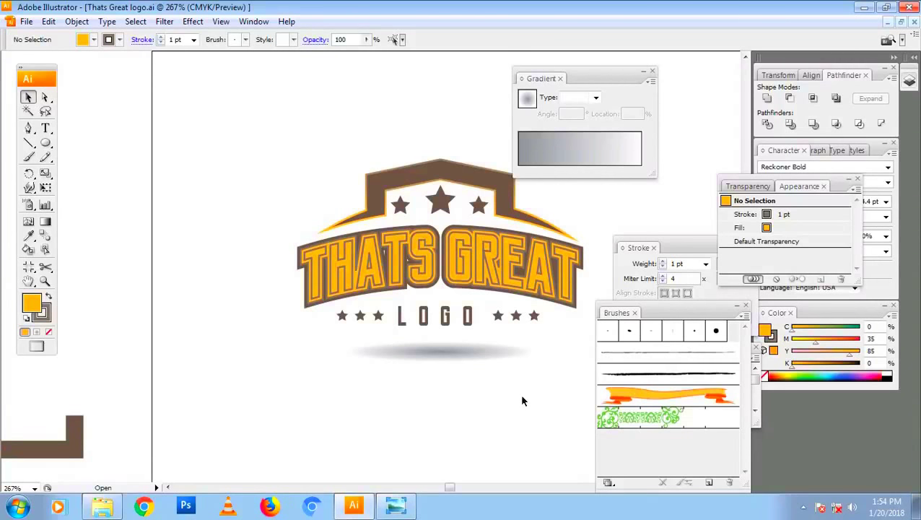
{"action": "left_click", "coordinate": [442, 354]}
Step: Hide the side panels and move the whole logo up slightly
{"action": "left_click", "coordinate": [493, 402]}
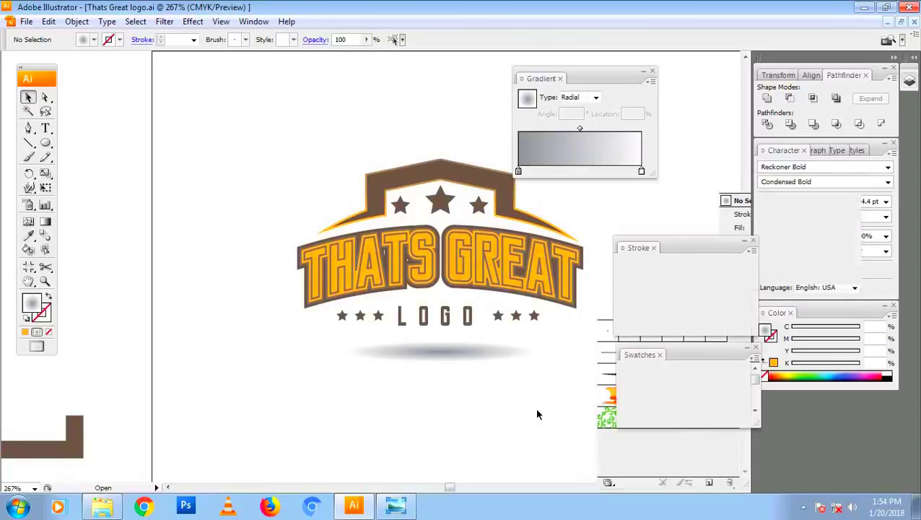
{"action": "key", "text": "Tab"}
{"action": "left_click_drag", "start_coordinate": [604, 408], "coordinate": [225, 136]}
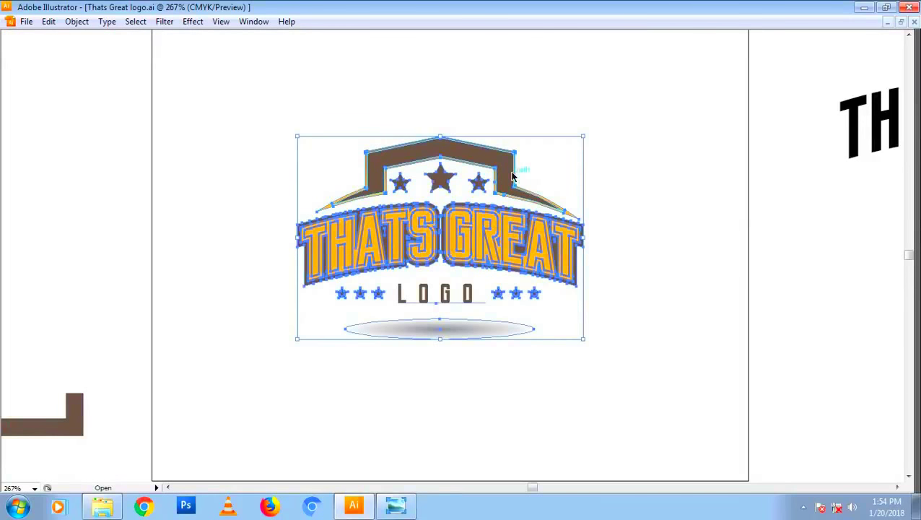
{"action": "left_click_drag", "start_coordinate": [514, 168], "coordinate": [513, 161]}
{"action": "left_click", "coordinate": [632, 314]}
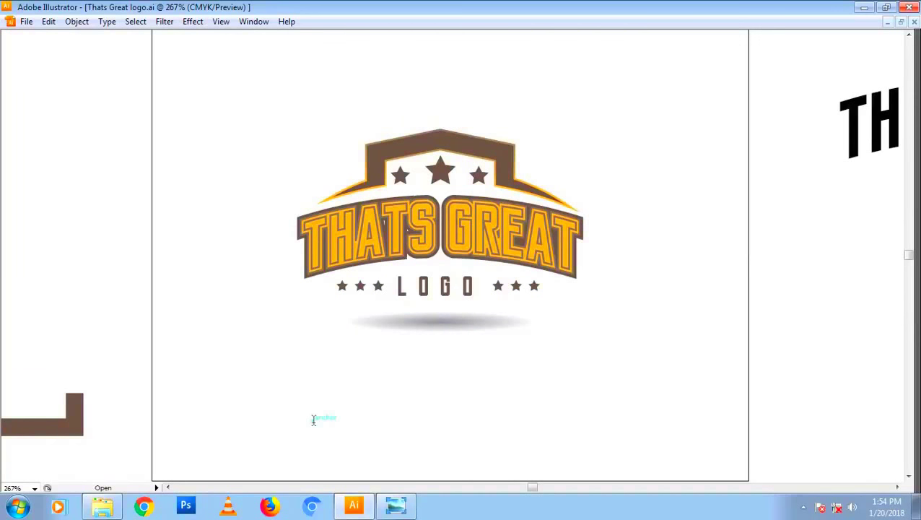
Step: Type the caption 'PROFESSIONAL LOGO IS DONE. HOPE ENJOYED' and restore the Tools panel
{"action": "type", "text": "PROFE"}
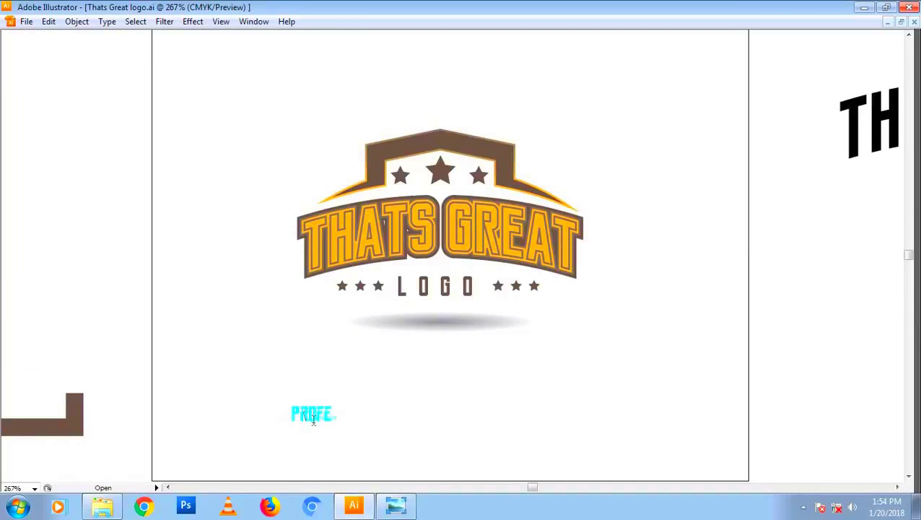
{"action": "type", "text": "SSIO"}
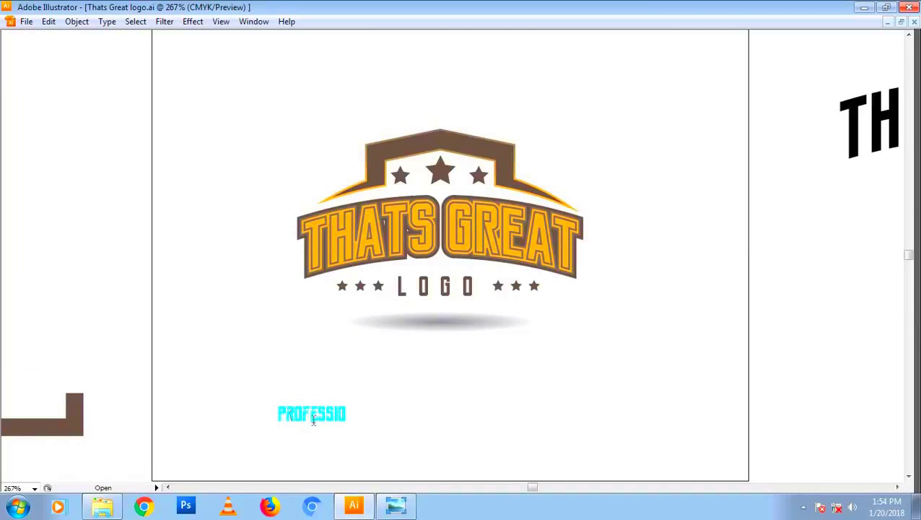
{"action": "type", "text": "NAL LO"}
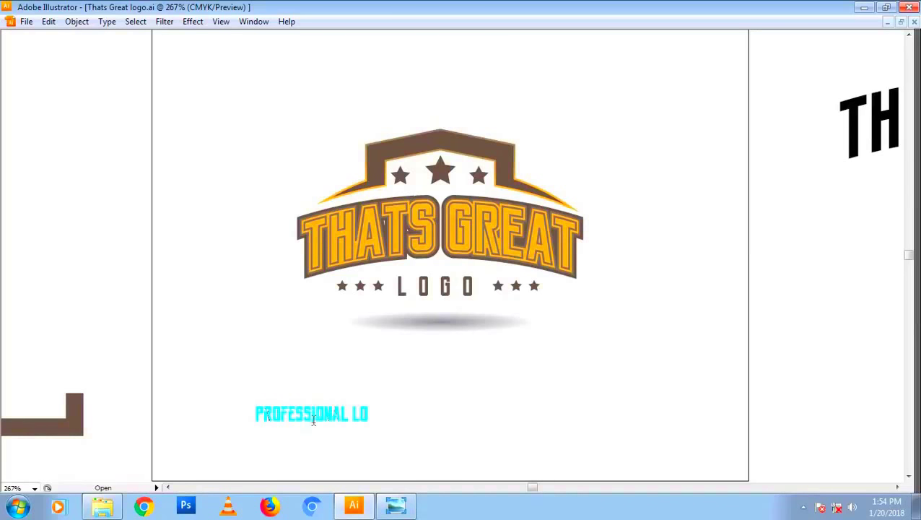
{"action": "type", "text": "GO I"}
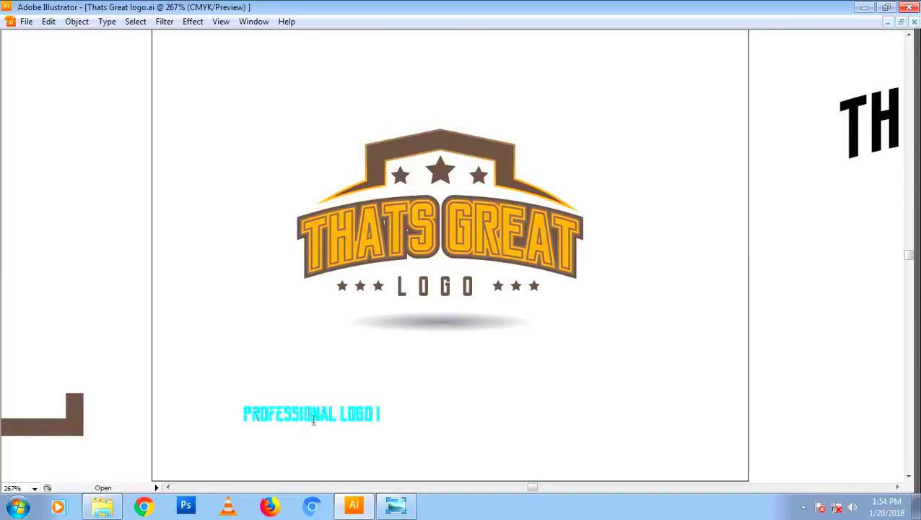
{"action": "type", "text": "S DONE"}
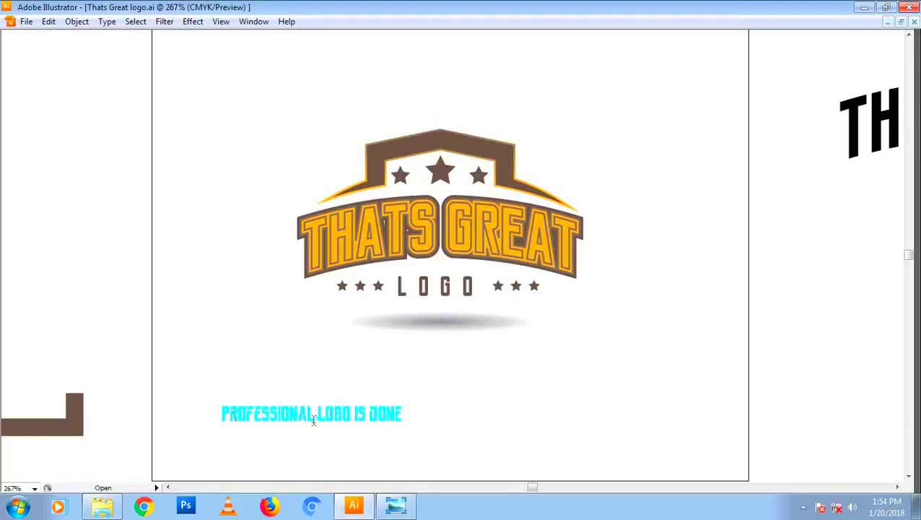
{"action": "type", "text": ". HO"}
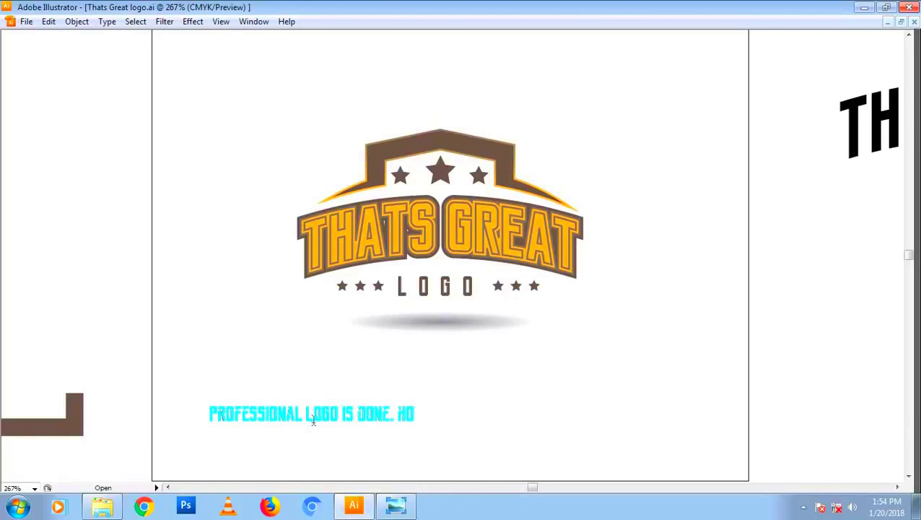
{"action": "type", "text": "PE "}
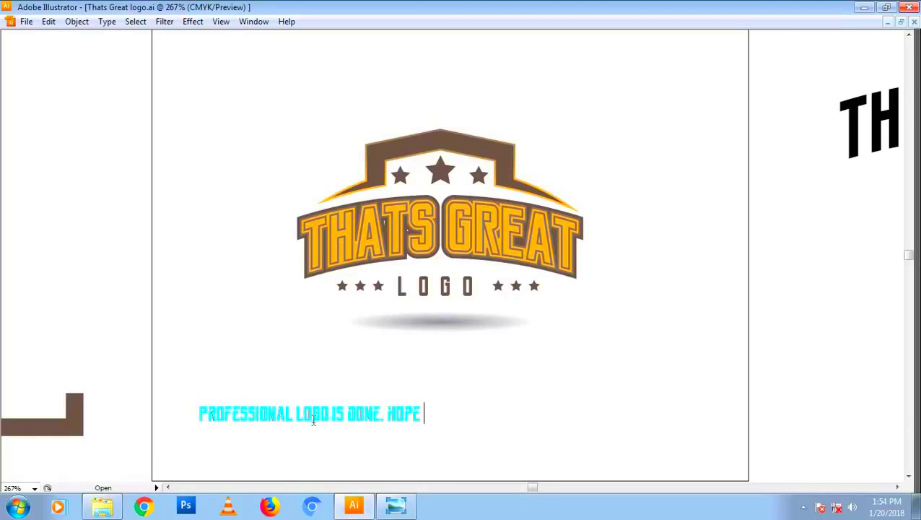
{"action": "type", "text": "ENJOYED"}
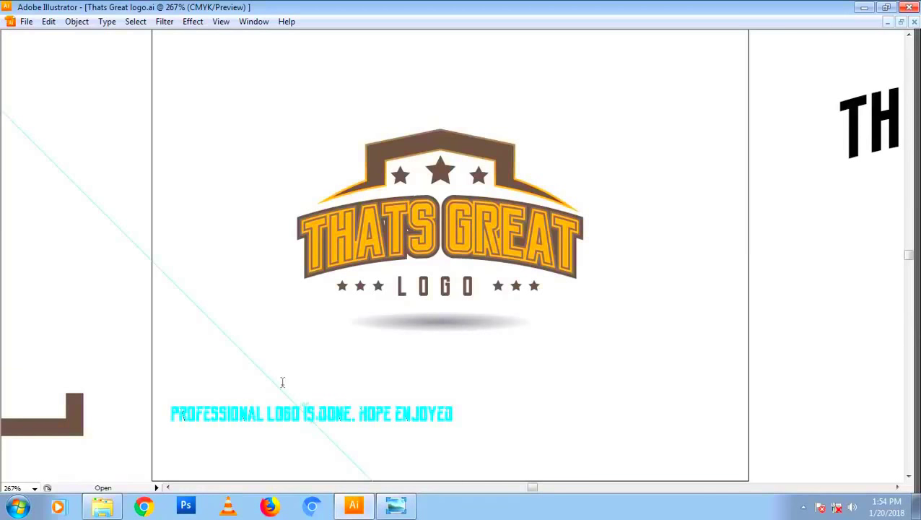
{"action": "left_click", "coordinate": [243, 22]}
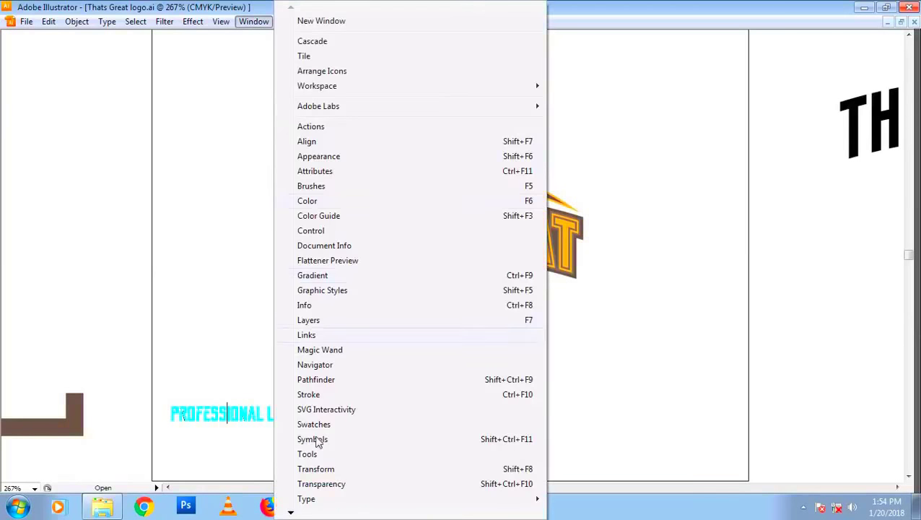
{"action": "left_click", "coordinate": [288, 454]}
Step: Move the caption right so it is centred under the logo
{"action": "left_click", "coordinate": [27, 96]}
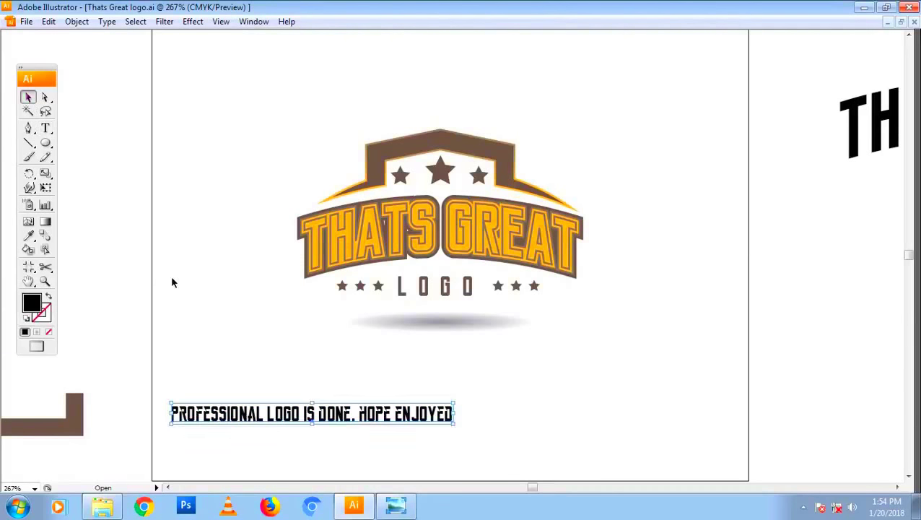
{"action": "left_click", "coordinate": [172, 281]}
{"action": "left_click_drag", "start_coordinate": [442, 414], "coordinate": [537, 412]}
{"action": "type", "text": "ADD"}
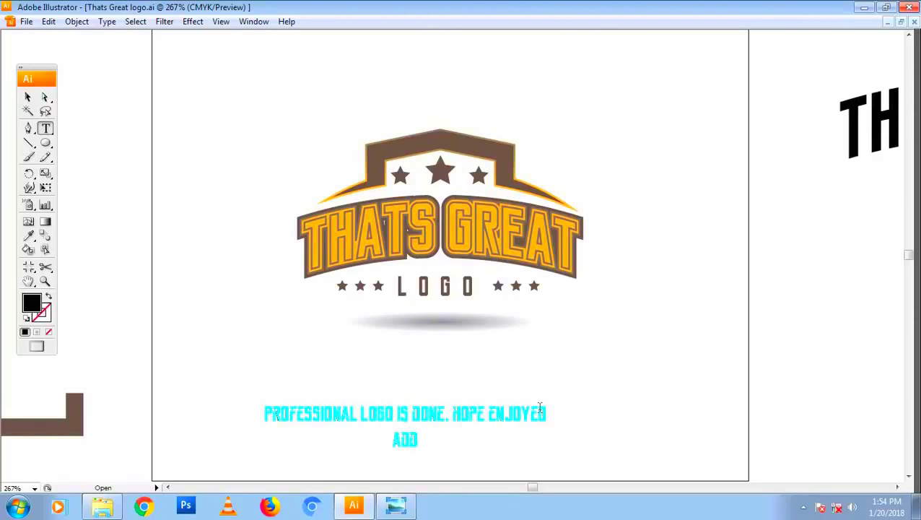
Step: Add the line 'ADD DECORATION PAGRT TO THIS LOGO' and move the caption off the artboard
{"action": "type", "text": "OE"}
{"action": "type", "text": "CO"}
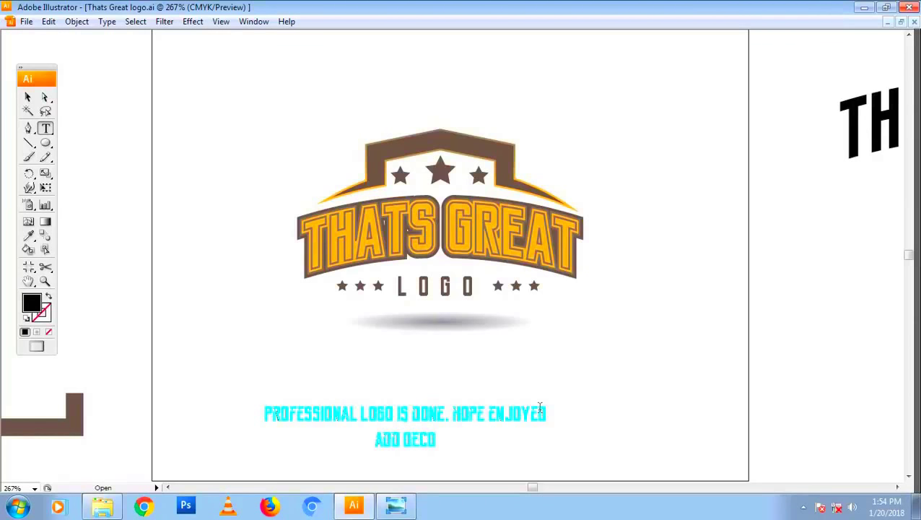
{"action": "type", "text": "D"}
{"action": "key", "text": "BackSpace"}
{"action": "type", "text": "CA"}
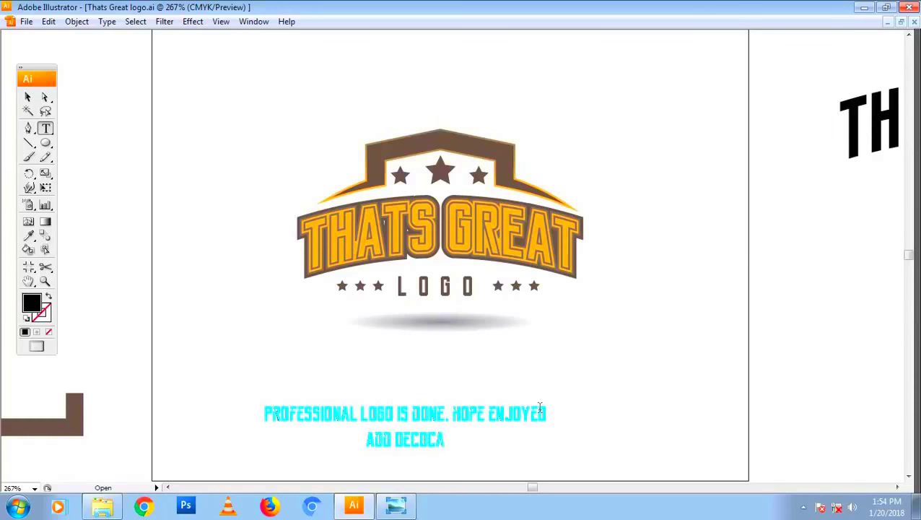
{"action": "key", "text": "BackSpace"}
{"action": "key", "text": "BackSpace"}
{"action": "key", "text": "BackSpace"}
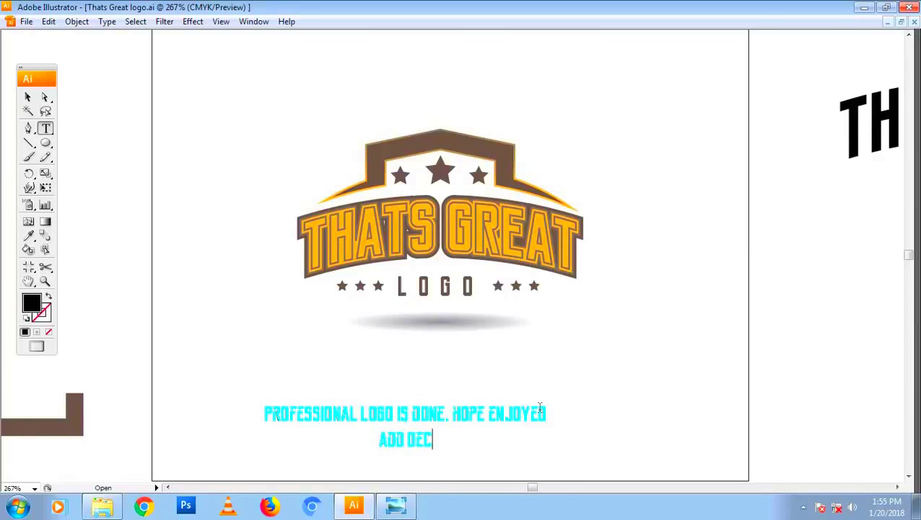
{"action": "type", "text": "ORATION PA"}
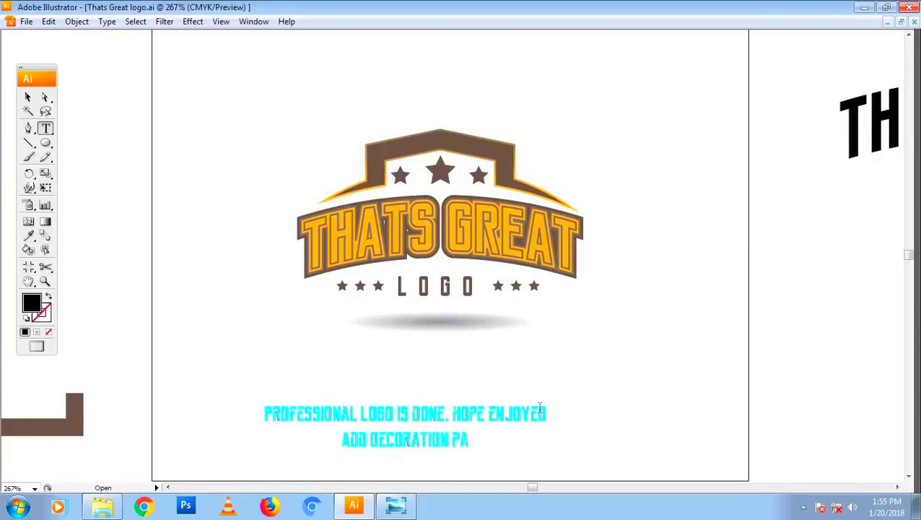
{"action": "type", "text": "GRT"}
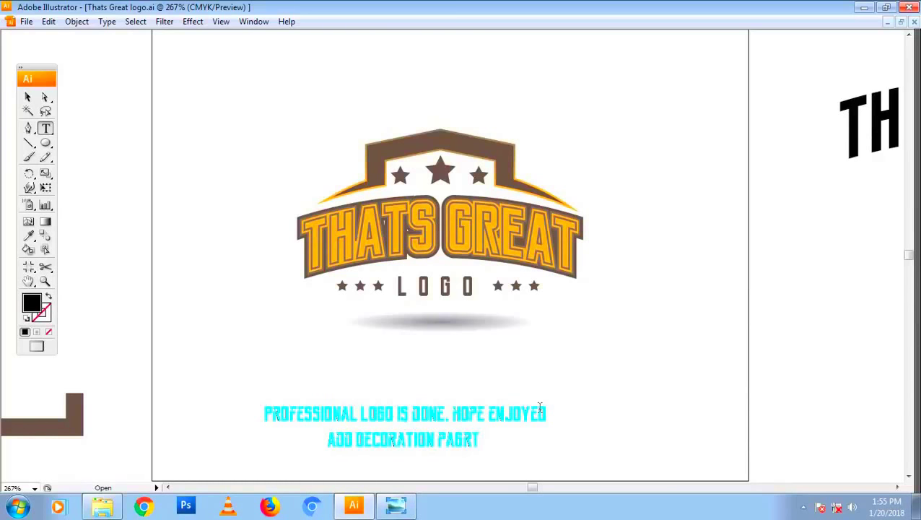
{"action": "type", "text": " TO TH"}
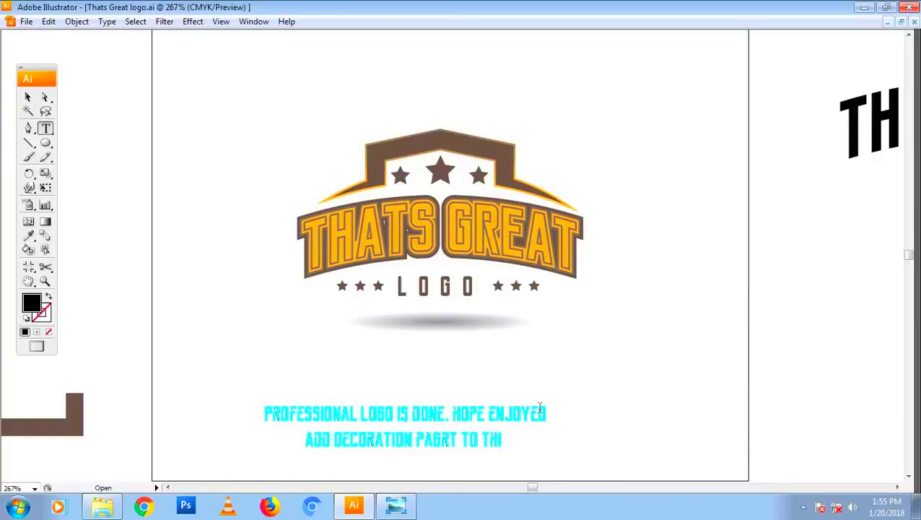
{"action": "type", "text": "IS LOGO"}
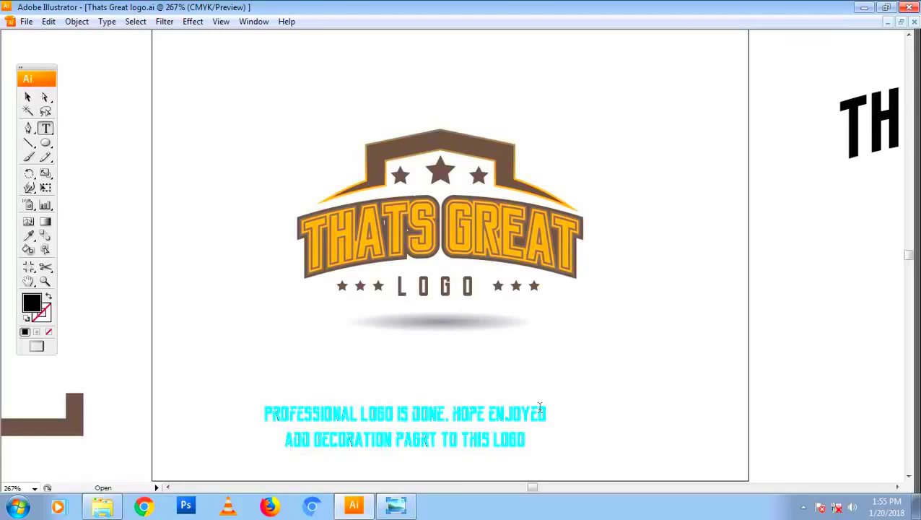
{"action": "left_click", "coordinate": [27, 97]}
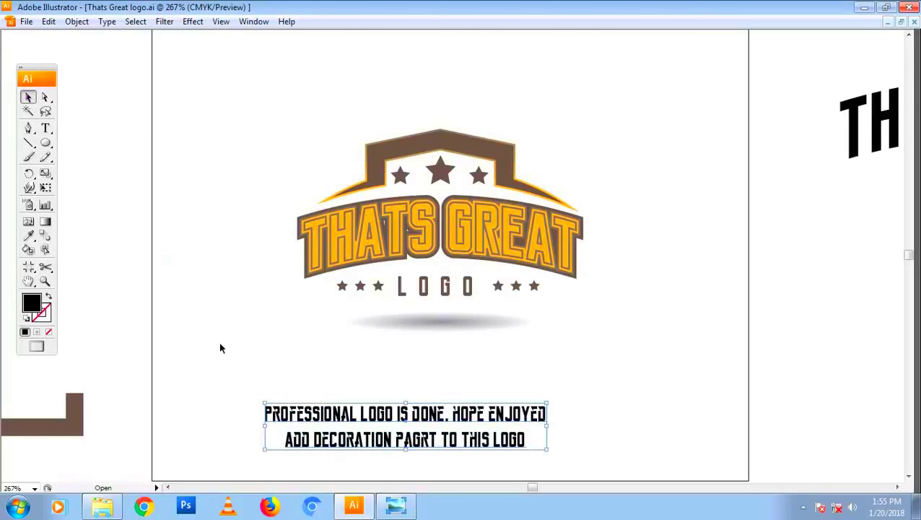
{"action": "left_click_drag", "start_coordinate": [278, 419], "coordinate": [865, 320]}
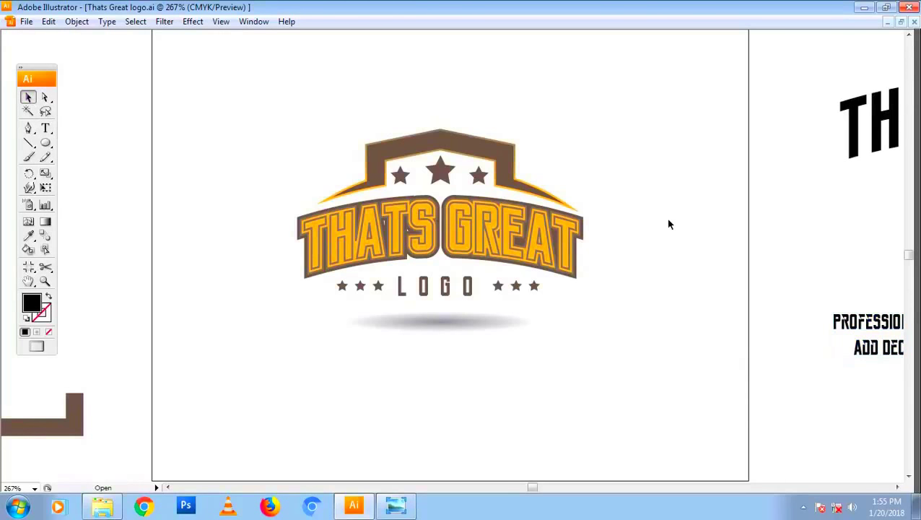
Step: Draw an artboard-sized rectangle and send it behind the logo
{"action": "key", "text": "ctrl+minus"}
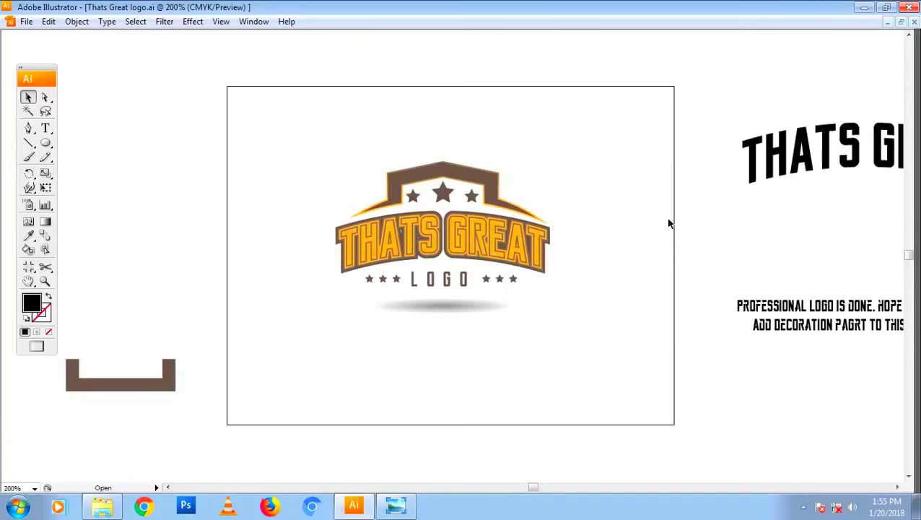
{"action": "key", "text": "m"}
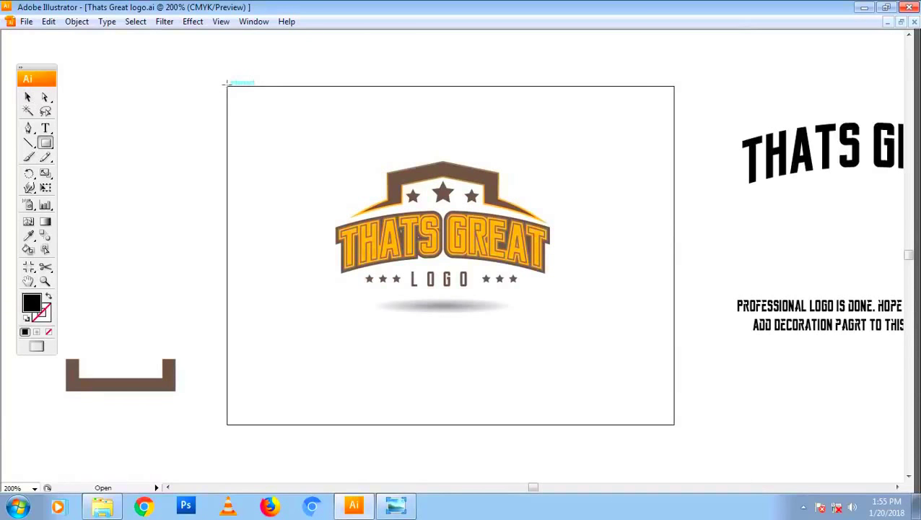
{"action": "left_click_drag", "start_coordinate": [227, 86], "coordinate": [672, 426]}
{"action": "key", "text": "v"}
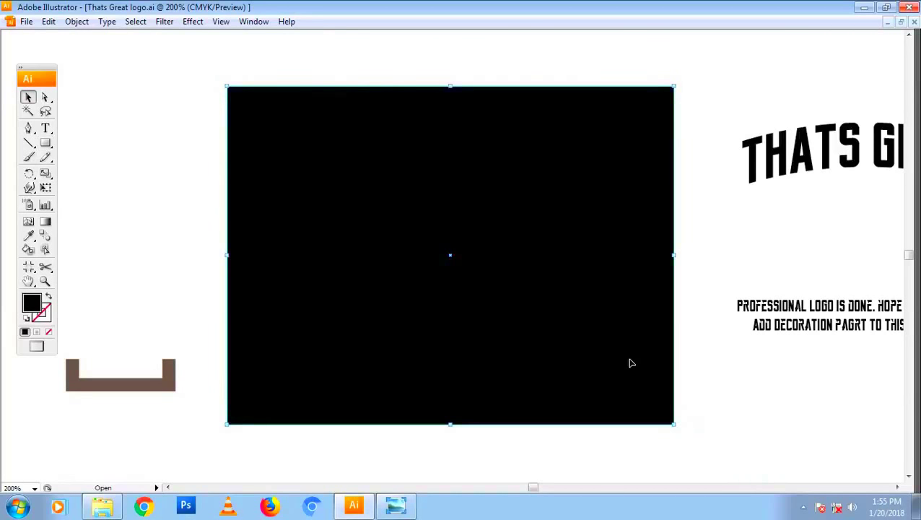
{"action": "key", "text": "ctrl+shift+bracketleft"}
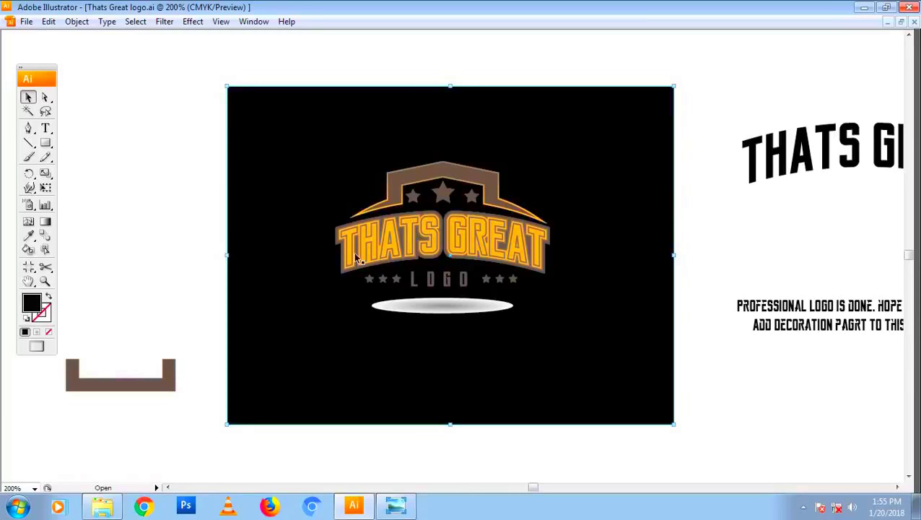
{"action": "left_click", "coordinate": [28, 235]}
Step: Fill the background with the logo's brown, then change it to a radial gradient
{"action": "left_click", "coordinate": [404, 177]}
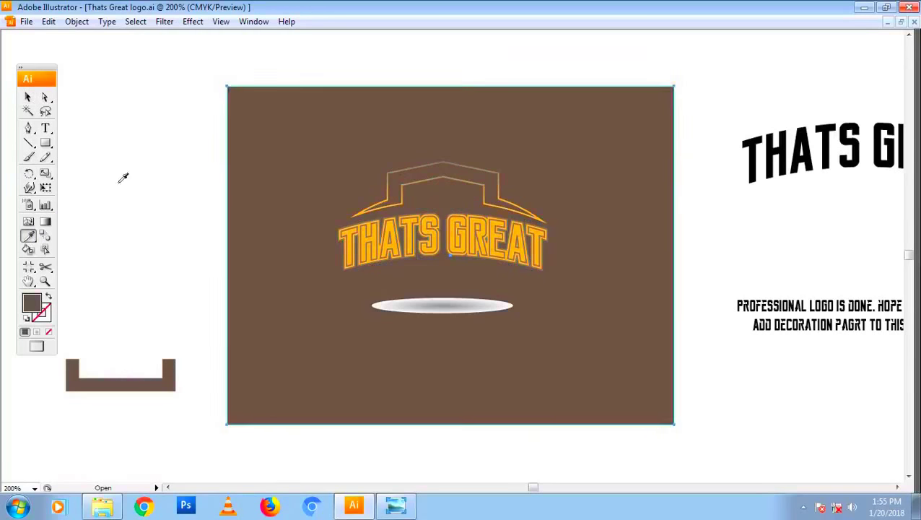
{"action": "left_click", "coordinate": [28, 96]}
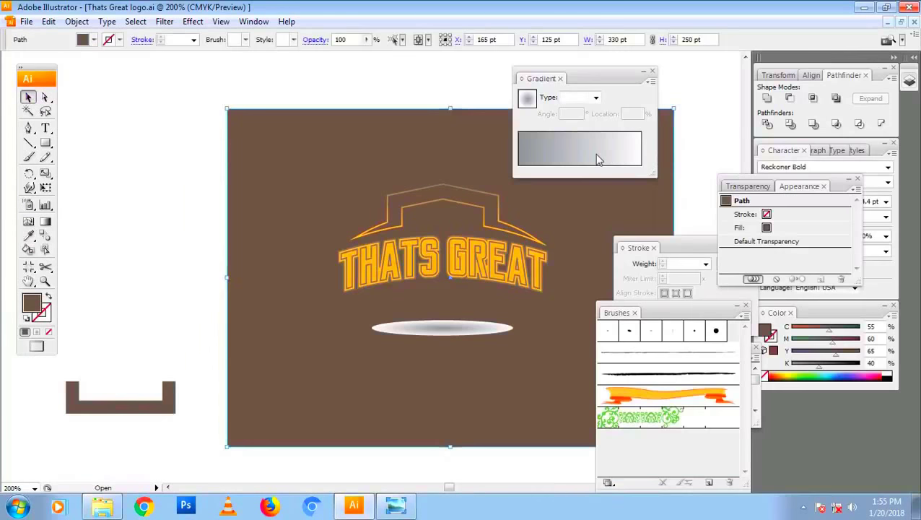
{"action": "left_click", "coordinate": [594, 153]}
{"action": "left_click", "coordinate": [588, 101]}
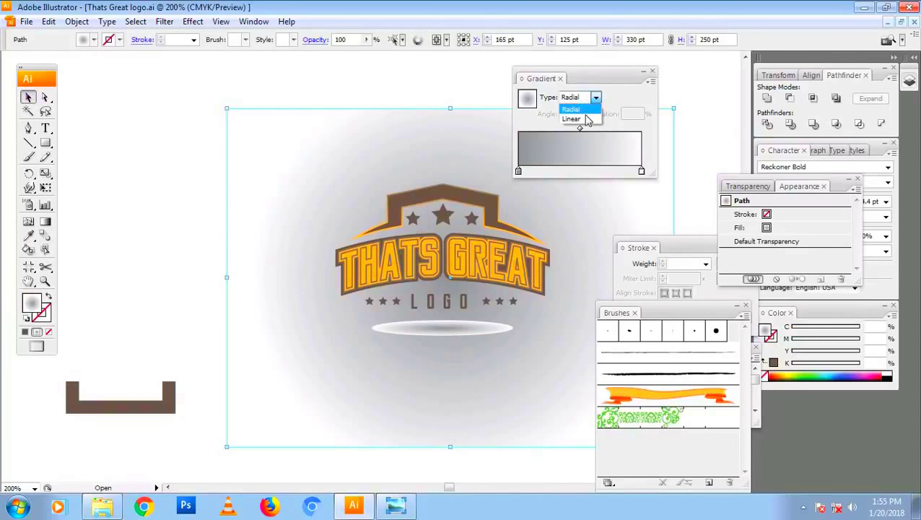
{"action": "left_click", "coordinate": [581, 106]}
Step: Set the gradient to white at the centre, fading to the logo's brown at the edge
{"action": "mouse_move", "coordinate": [641, 172]}
{"action": "left_mouse_down"}
{"action": "mouse_move", "coordinate": [543, 172]}
{"action": "mouse_move", "coordinate": [672, 177]}
{"action": "left_mouse_up"}
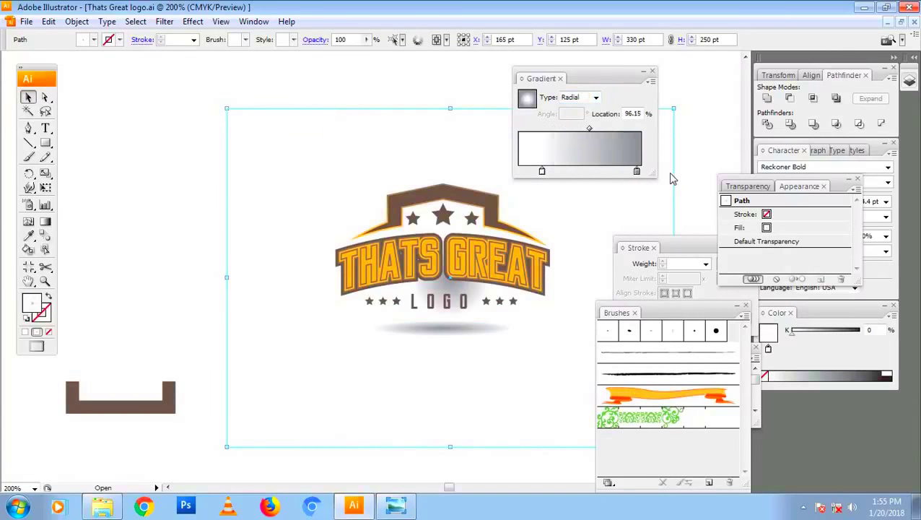
{"action": "left_click_drag", "start_coordinate": [544, 177], "coordinate": [487, 177]}
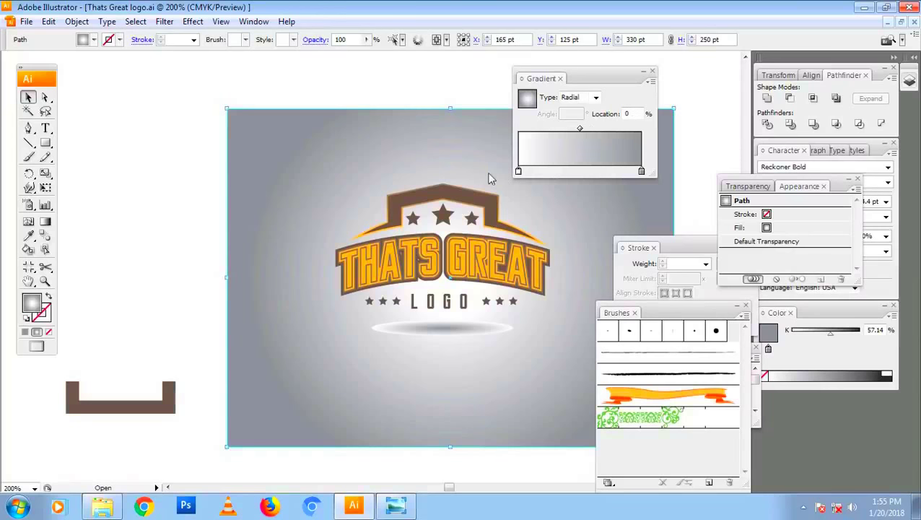
{"action": "left_click", "coordinate": [641, 172]}
{"action": "key", "text": "i"}
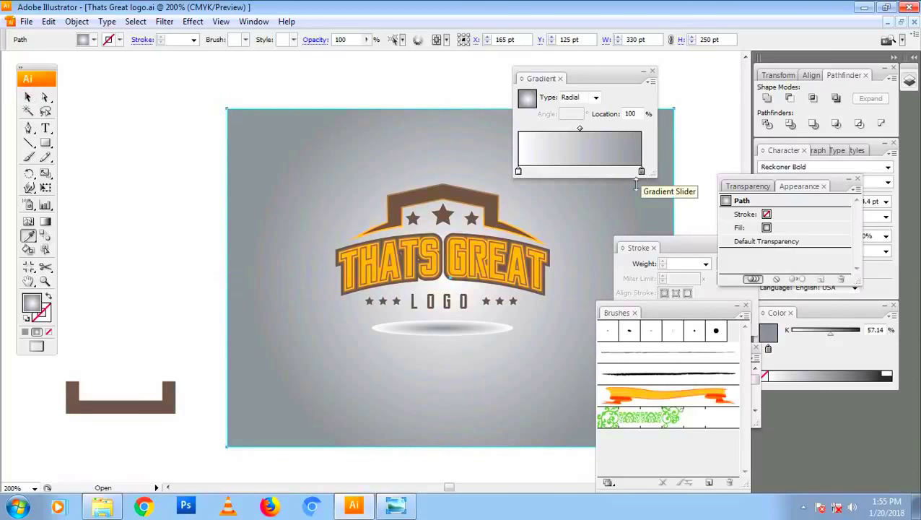
{"action": "left_click", "coordinate": [488, 195], "text": "shift"}
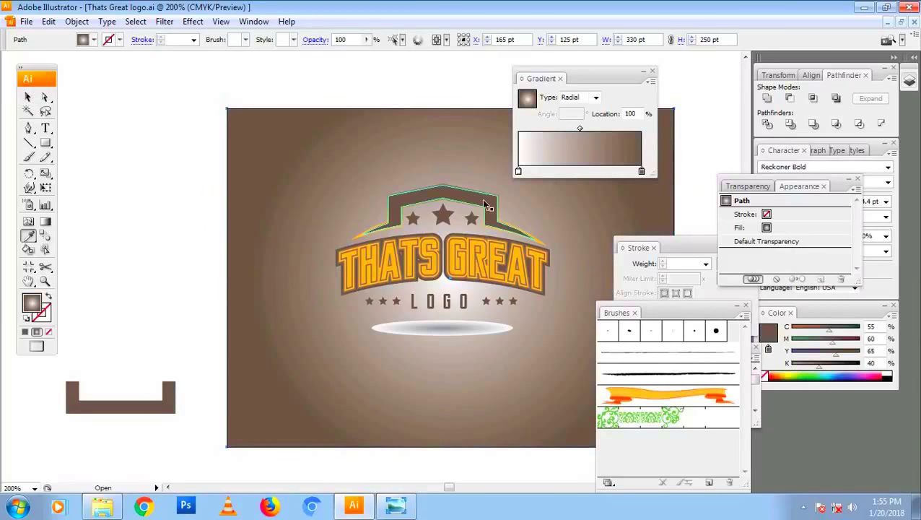
{"action": "key", "text": "v"}
{"action": "left_click", "coordinate": [200, 233]}
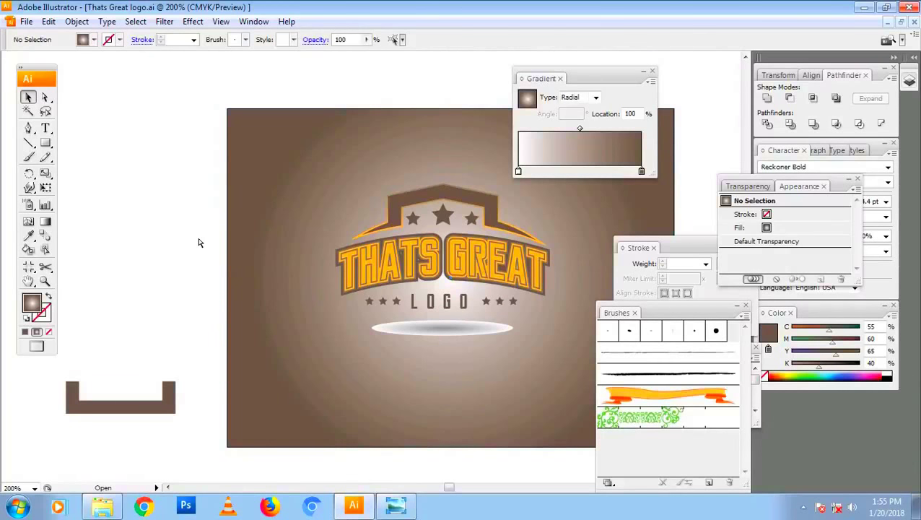
{"action": "scroll", "coordinate": [199, 243], "scroll_direction": "right", "scroll_amount": 2}
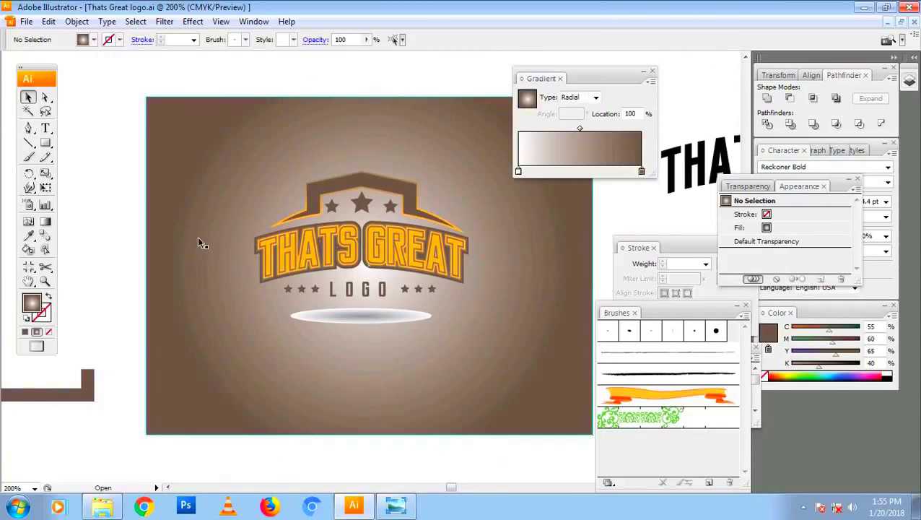
Step: Set the grey shadow ellipse under the logo to Multiply blend mode, then select the background rectangle
{"action": "left_click", "coordinate": [339, 318]}
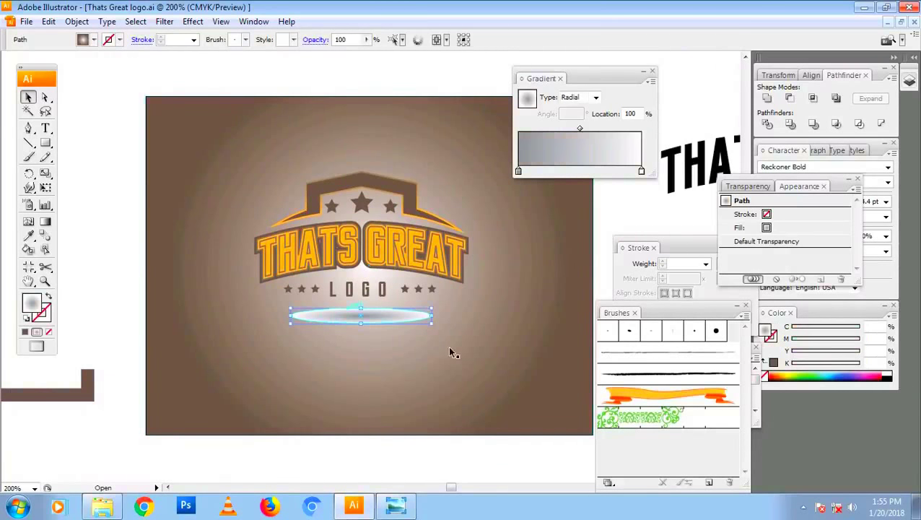
{"action": "left_click", "coordinate": [751, 186]}
{"action": "left_click", "coordinate": [751, 202]}
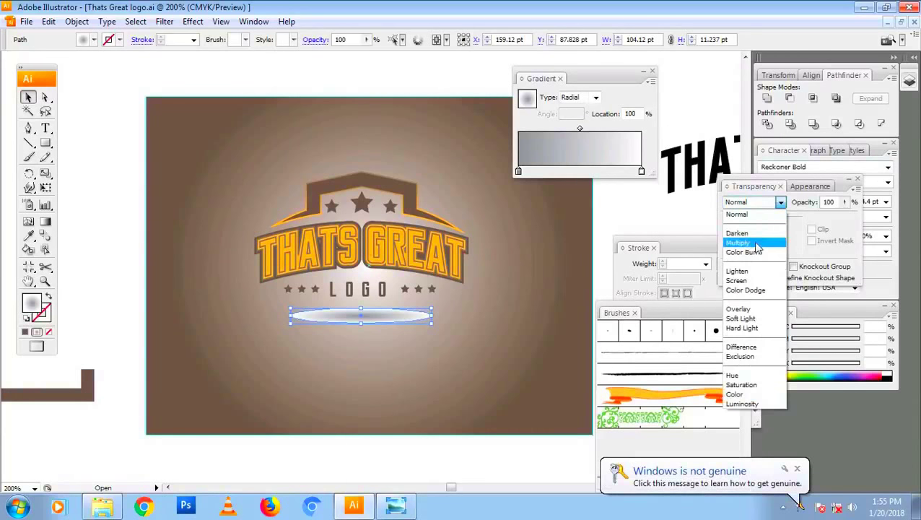
{"action": "left_click", "coordinate": [755, 244]}
{"action": "left_click", "coordinate": [97, 214]}
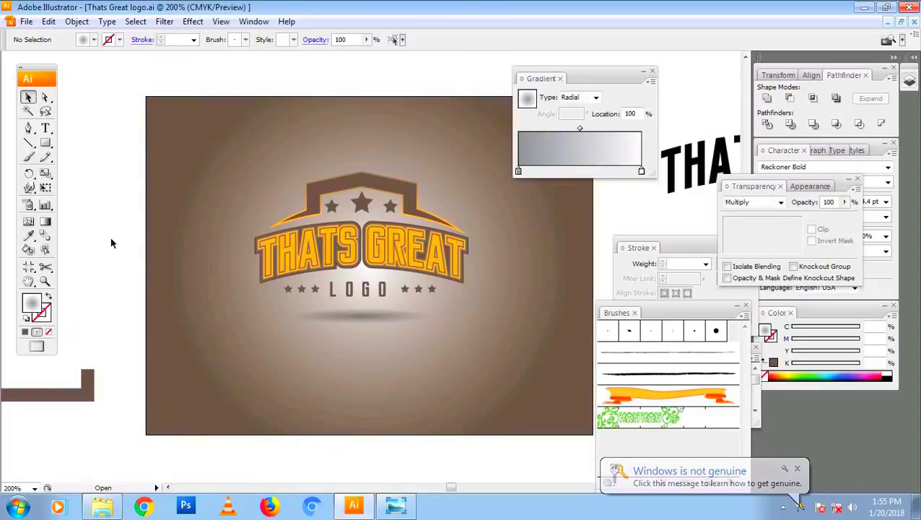
{"action": "left_click", "coordinate": [150, 228]}
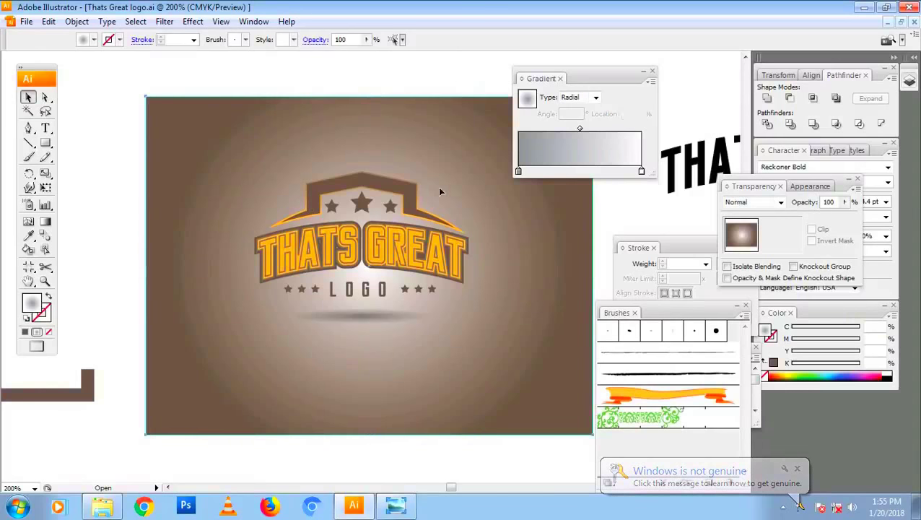
Step: Add a 40% gradient stop and eyedropper colours until the background is solid orange (C0 M35 Y85 K0)
{"action": "left_click", "coordinate": [566, 172]}
{"action": "key", "text": "i"}
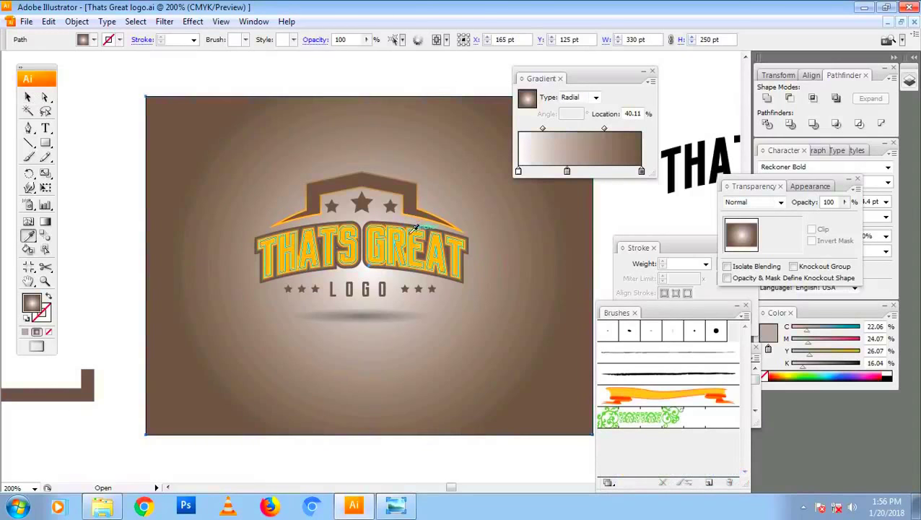
{"action": "left_click", "coordinate": [425, 231]}
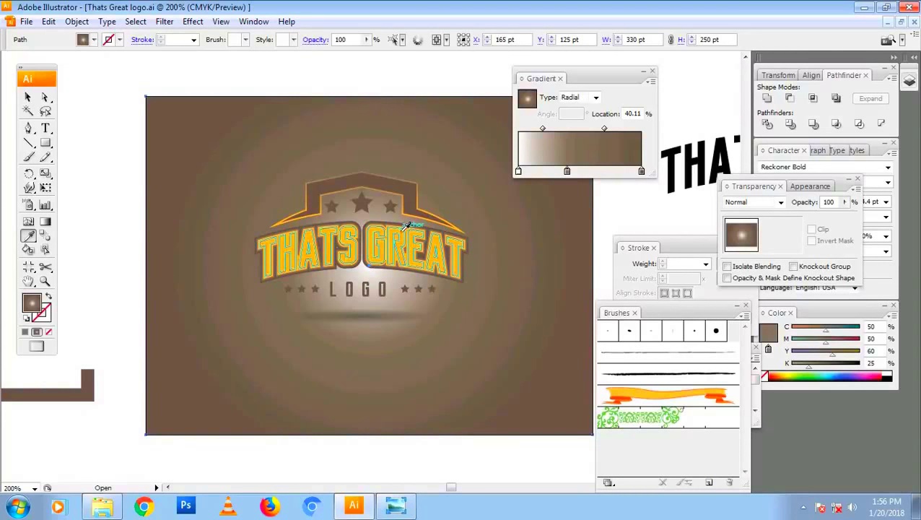
{"action": "left_click", "coordinate": [435, 208]}
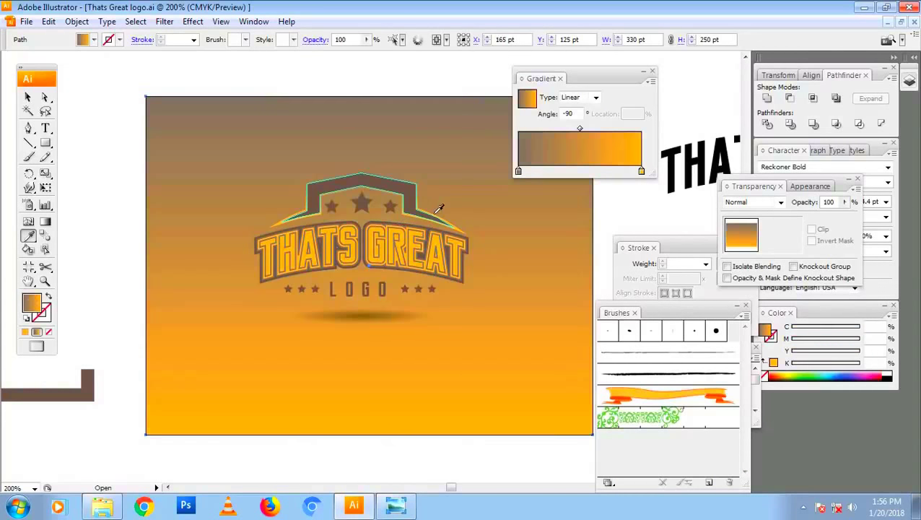
{"action": "left_click", "coordinate": [475, 234]}
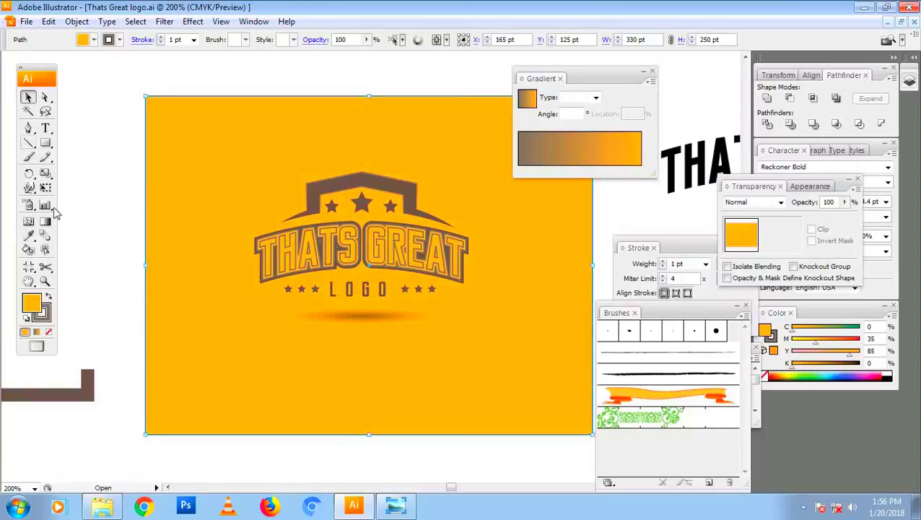
Step: Add a mesh point to the orange background, trying then undoing the logo's brown on it
{"action": "left_click", "coordinate": [28, 222]}
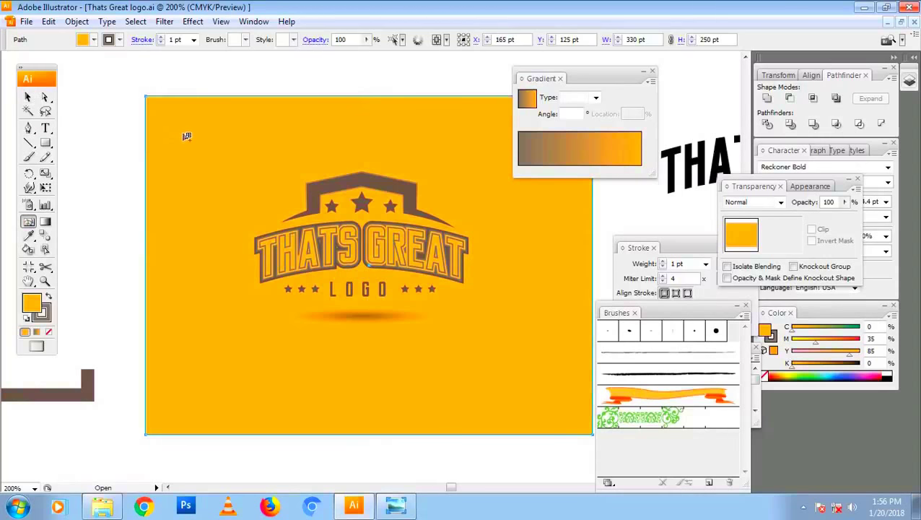
{"action": "left_click", "coordinate": [183, 133]}
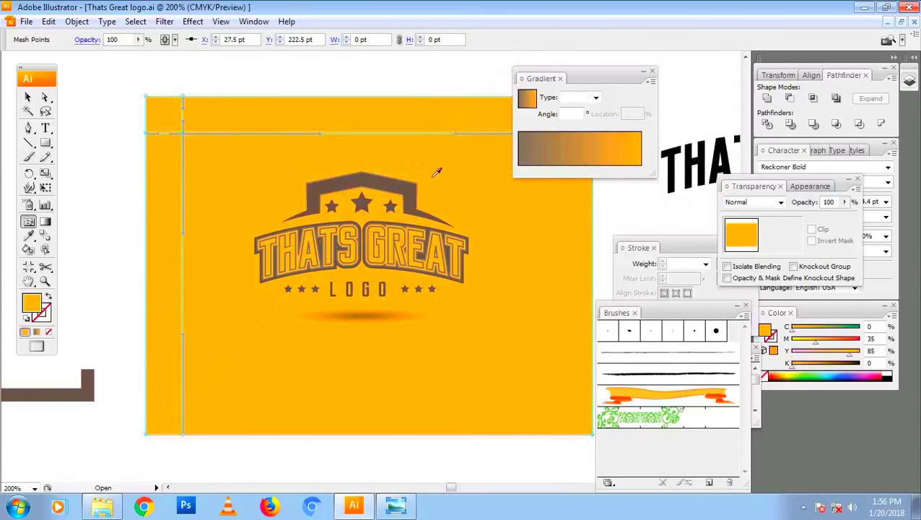
{"action": "key", "text": "i"}
{"action": "left_click", "coordinate": [415, 195]}
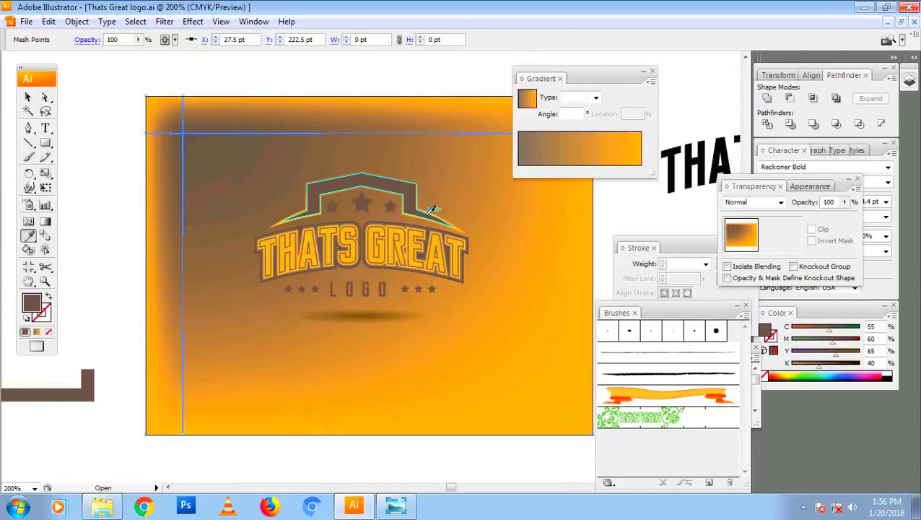
{"action": "key", "text": "ctrl+z"}
Step: Fill the whole mesh rectangle with the logo's brown and deselect it
{"action": "key", "text": "v"}
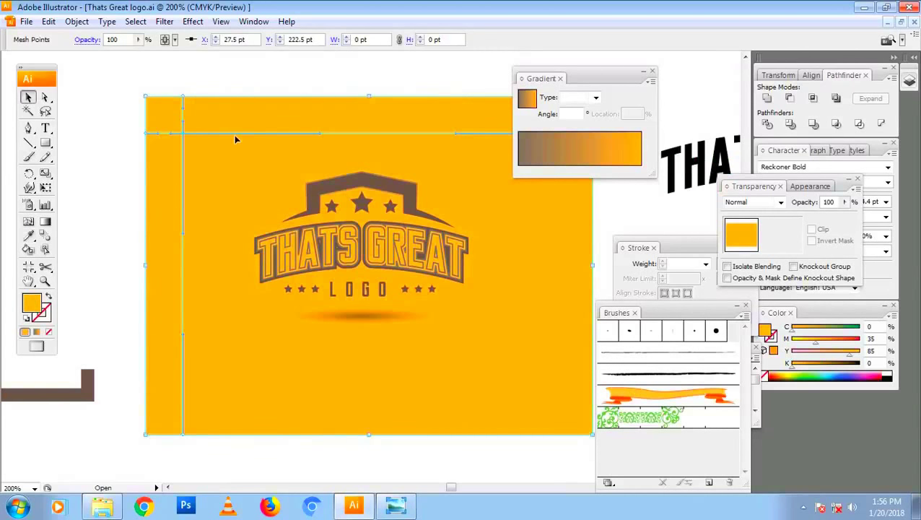
{"action": "left_click", "coordinate": [185, 131]}
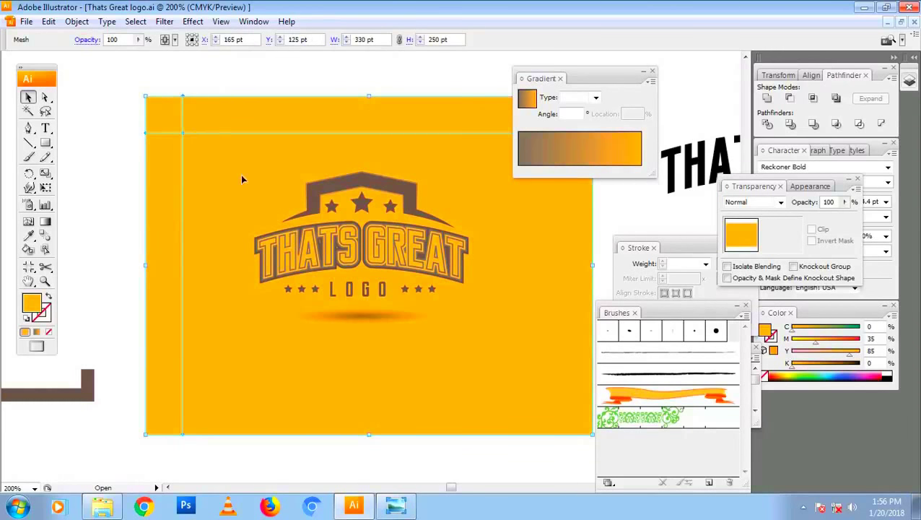
{"action": "key", "text": "i"}
{"action": "left_click", "coordinate": [412, 192]}
{"action": "key", "text": "v"}
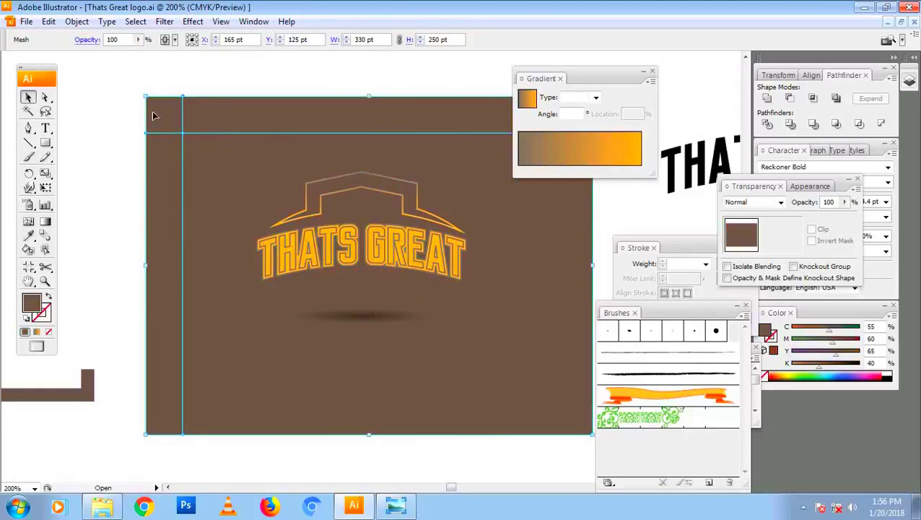
{"action": "key", "text": "ctrl+shift+a"}
Step: Add a mesh point near the logo's centre and give it a lighter colour
{"action": "key", "text": "a"}
{"action": "left_click", "coordinate": [184, 133]}
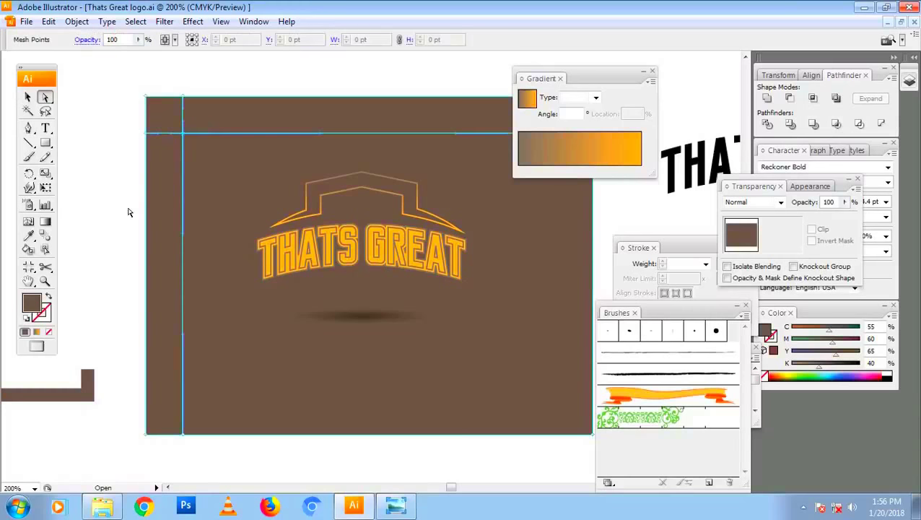
{"action": "left_click", "coordinate": [81, 221]}
{"action": "left_click", "coordinate": [28, 221]}
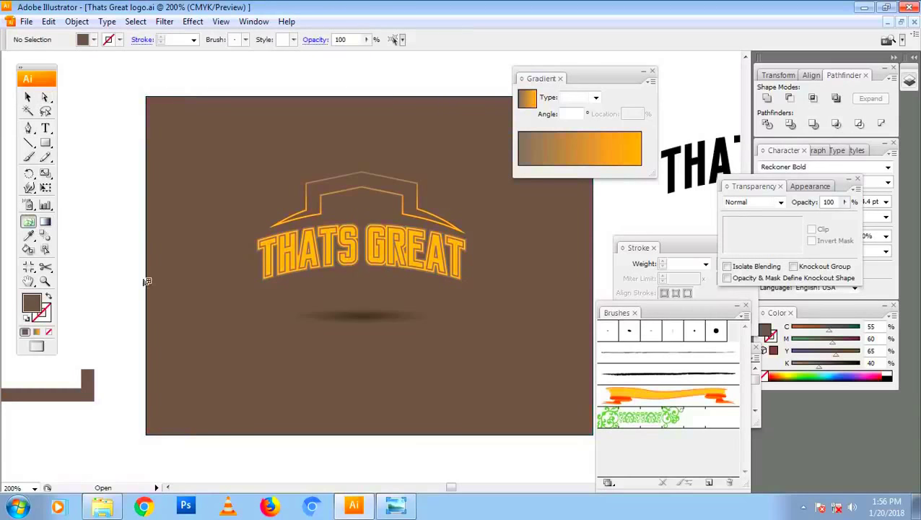
{"action": "left_click", "coordinate": [367, 333]}
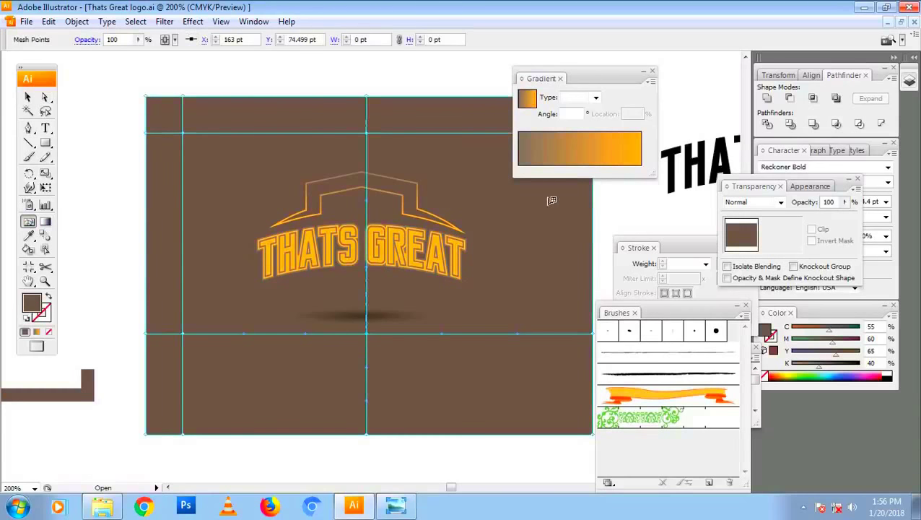
{"action": "key", "text": "i"}
{"action": "left_click", "coordinate": [416, 231]}
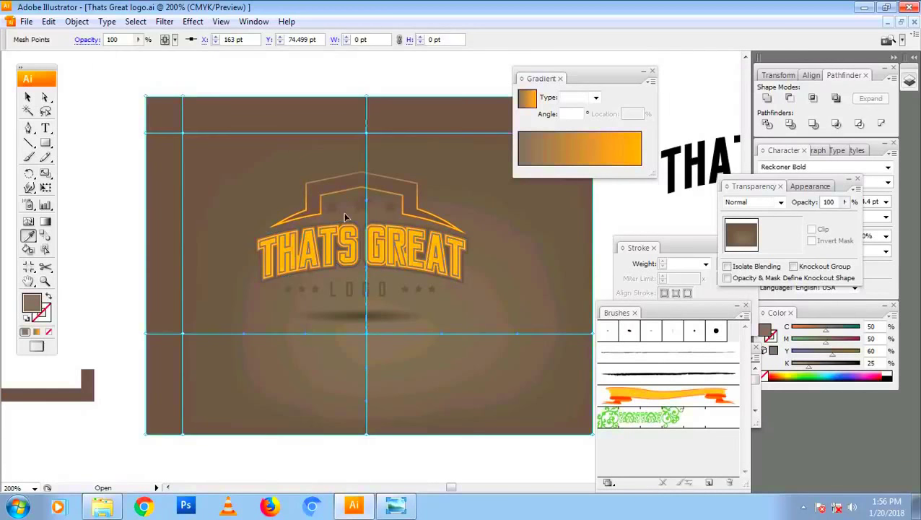
Step: Select the LOGO text with the mesh, deselect all, and zoom out to 150%
{"action": "key", "text": "v"}
{"action": "left_click", "coordinate": [119, 220]}
{"action": "left_click", "coordinate": [368, 290]}
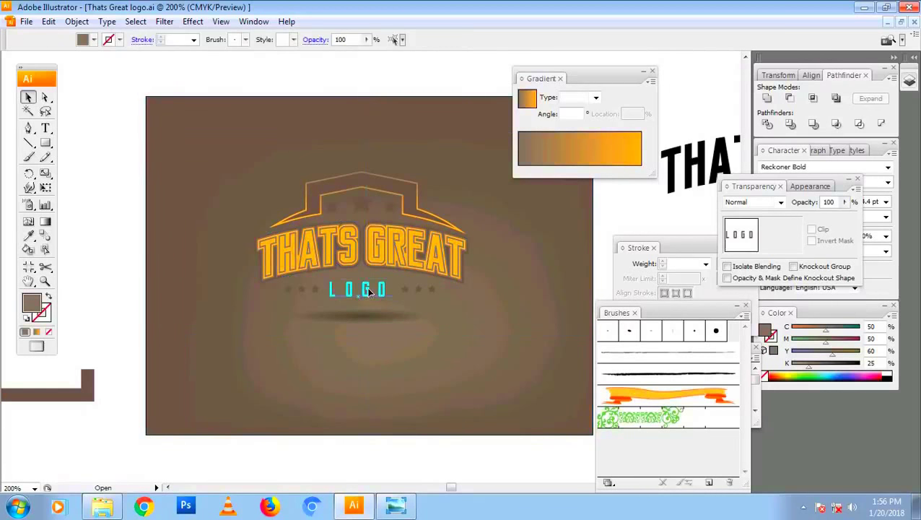
{"action": "left_click", "coordinate": [249, 298], "text": "shift"}
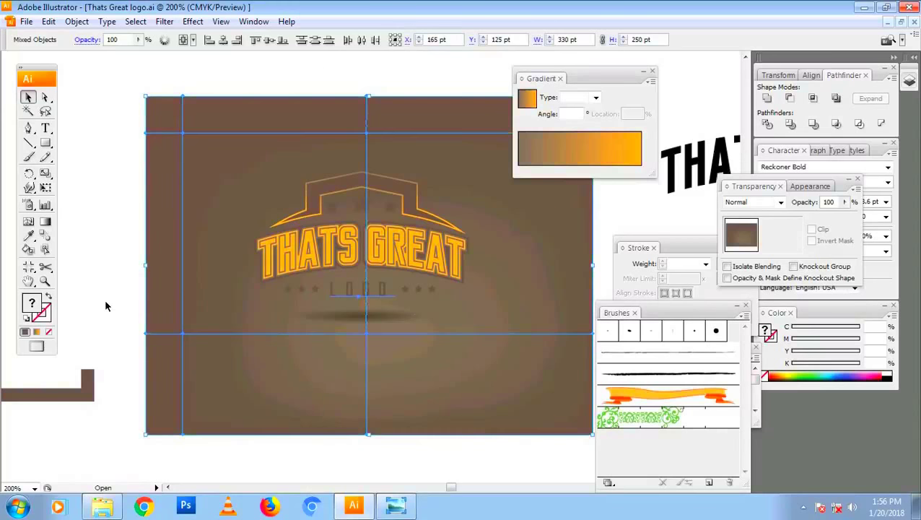
{"action": "left_click", "coordinate": [139, 312]}
{"action": "key", "text": "ctrl+minus"}
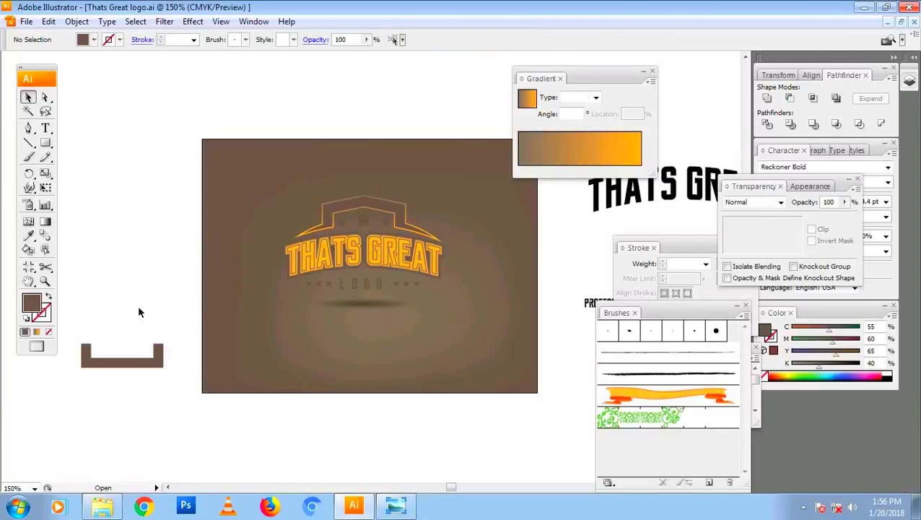
Step: Colour a background mesh point with solid orange sampled from the zoomed-in EAT letters
{"action": "left_click", "coordinate": [252, 232]}
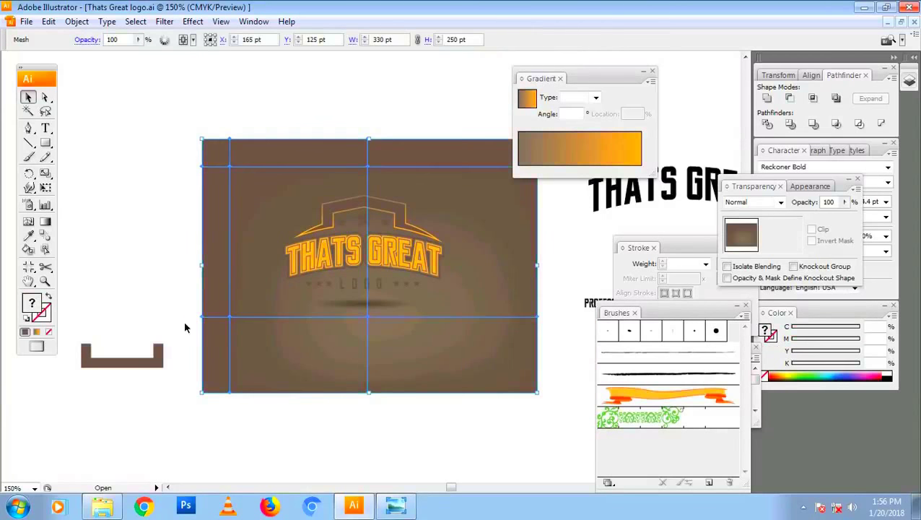
{"action": "left_click", "coordinate": [380, 395]}
{"action": "key", "text": "a"}
{"action": "left_click", "coordinate": [351, 388]}
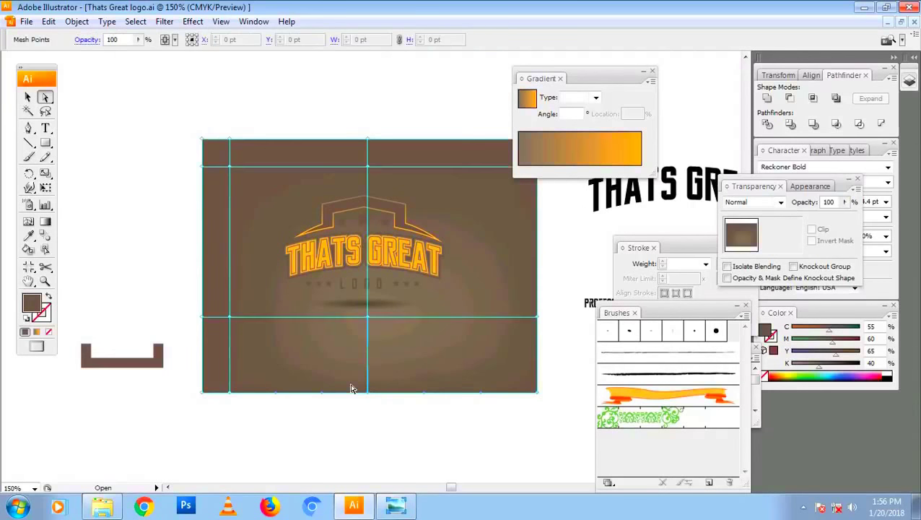
{"action": "key", "text": "i"}
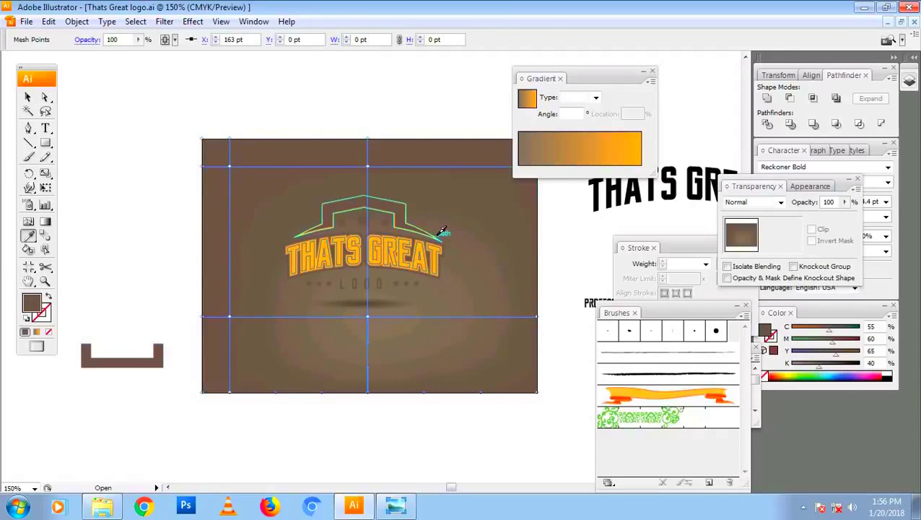
{"action": "left_click", "coordinate": [441, 232]}
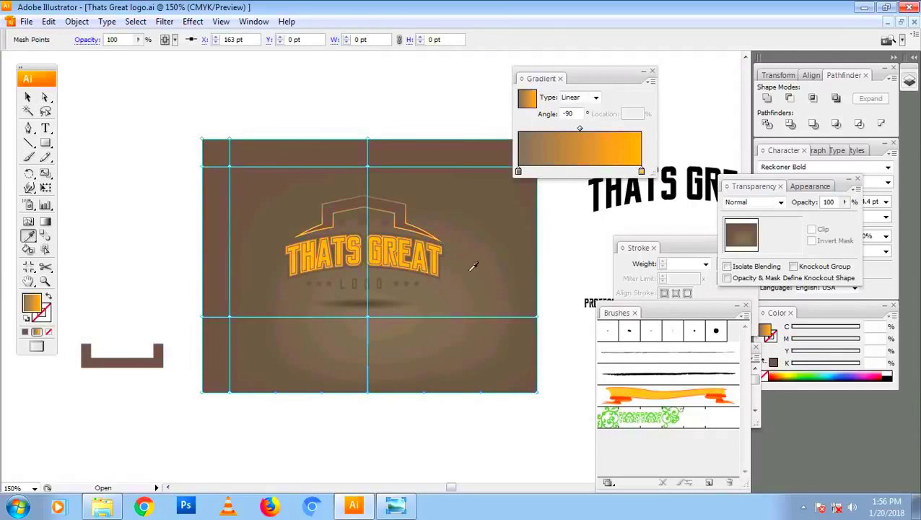
{"action": "key", "text": "z"}
{"action": "left_click_drag", "start_coordinate": [381, 244], "coordinate": [481, 281]}
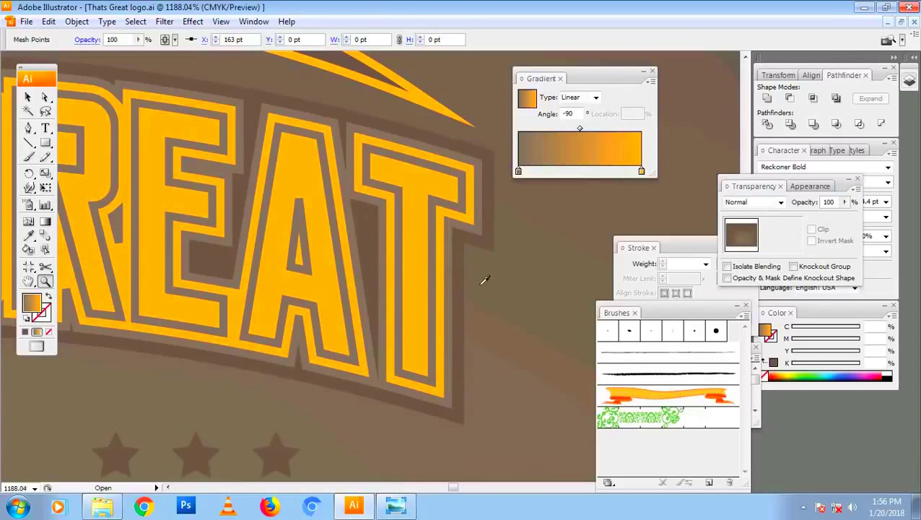
{"action": "key", "text": "i"}
{"action": "left_click", "coordinate": [417, 184]}
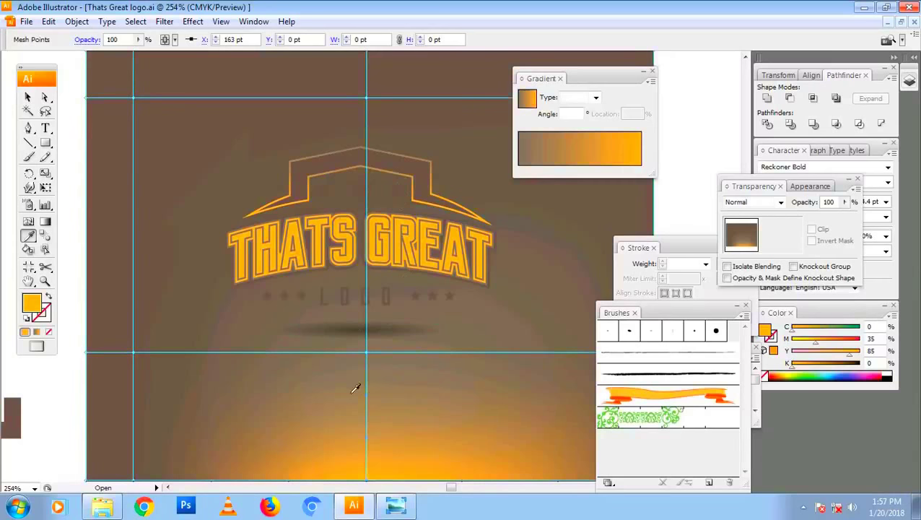
Step: Colour the mesh point below the logo orange, returning the lower point to brown
{"action": "key", "text": "a"}
{"action": "left_click", "coordinate": [366, 355]}
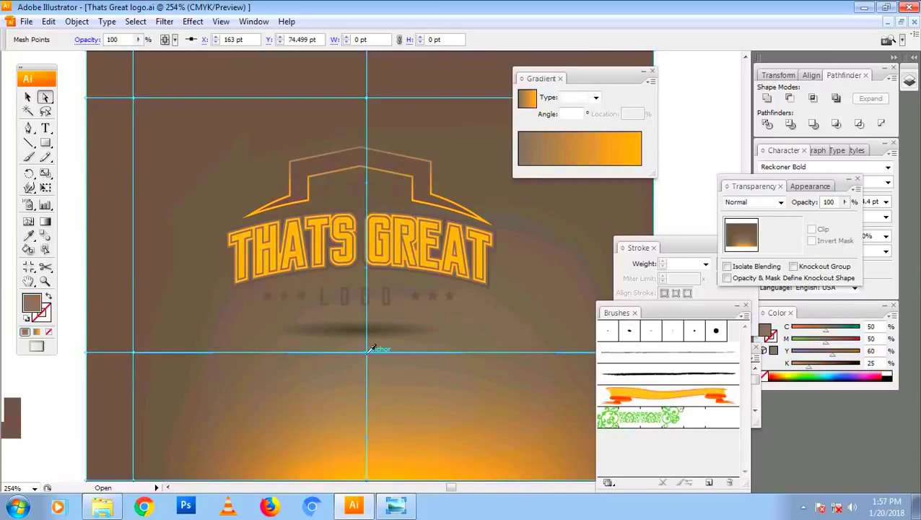
{"action": "key", "text": "i"}
{"action": "left_click", "coordinate": [379, 470]}
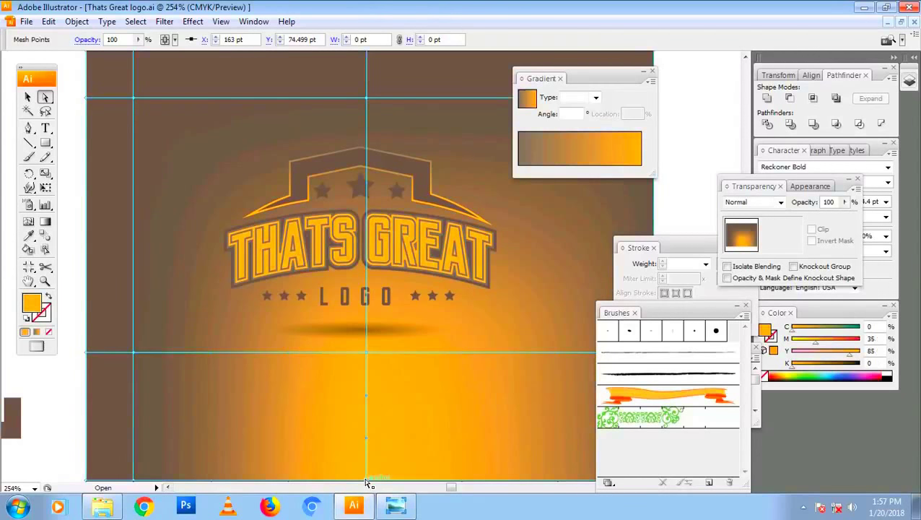
{"action": "key", "text": "a"}
{"action": "left_click", "coordinate": [106, 85]}
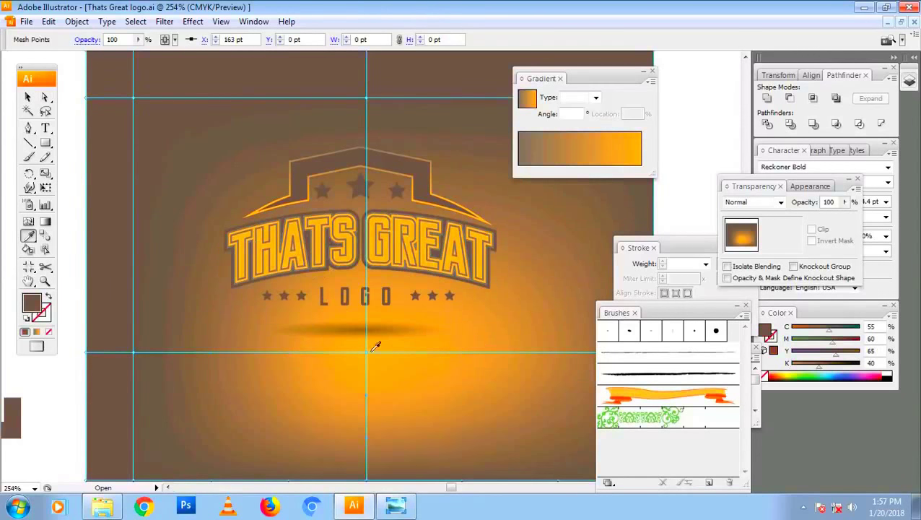
{"action": "key", "text": "a"}
{"action": "key", "text": "a"}
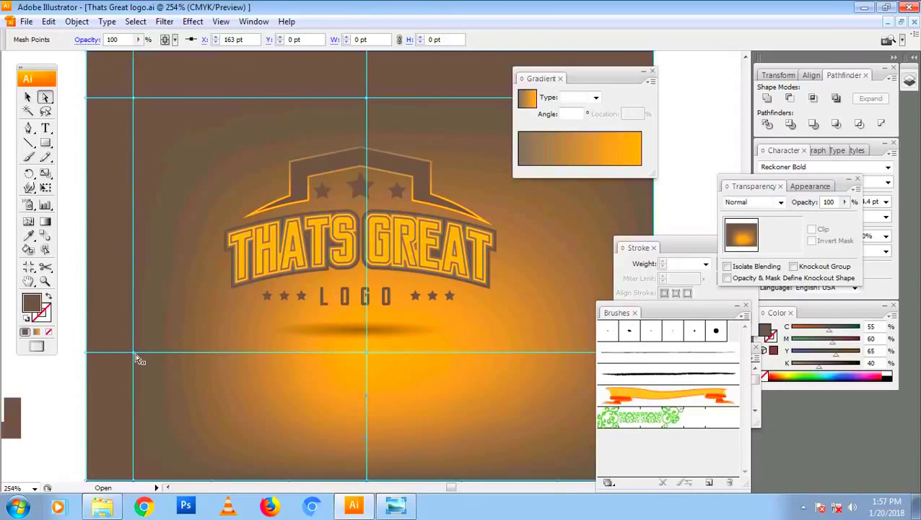
Step: Hide the workspace panels and select the background mesh
{"action": "key", "text": "Tab"}
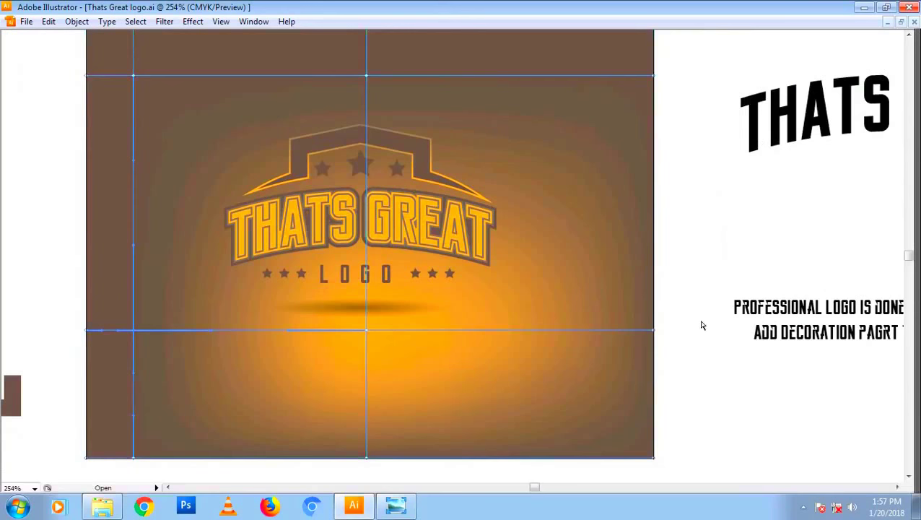
{"action": "left_click", "coordinate": [709, 390]}
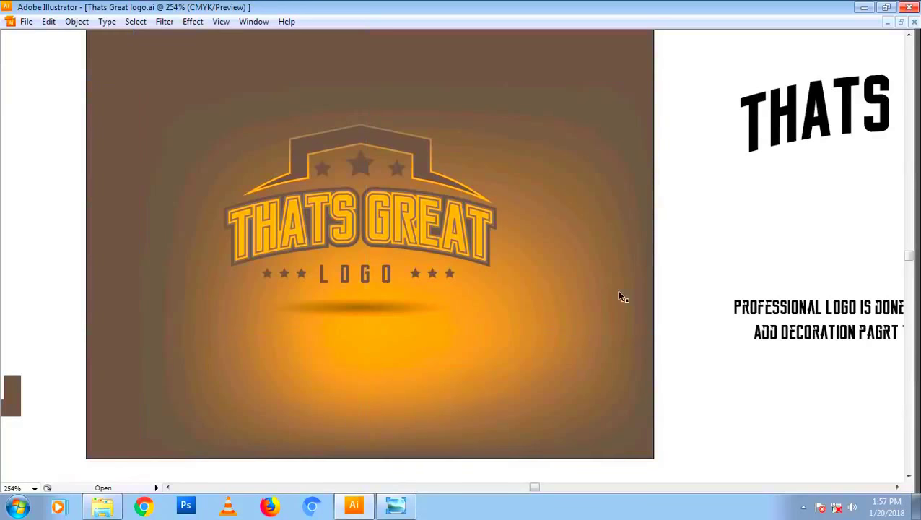
{"action": "left_click", "coordinate": [374, 129]}
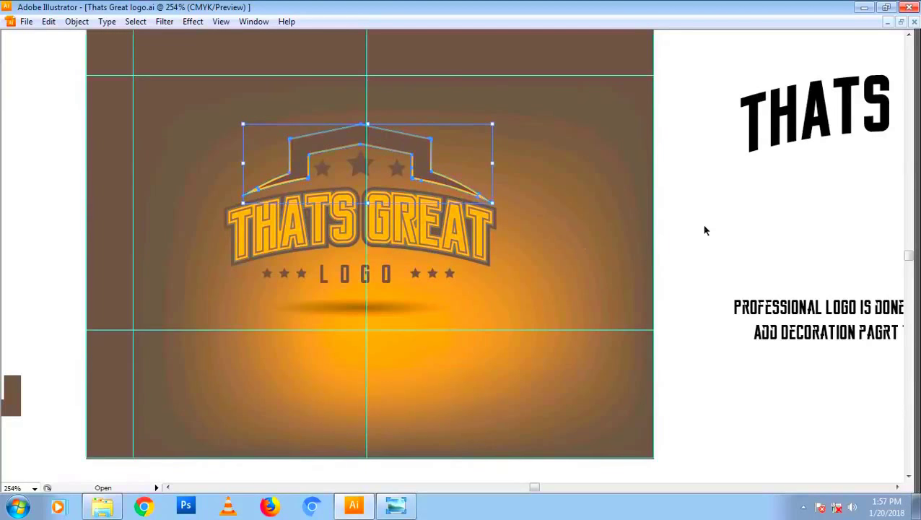
{"action": "left_click", "coordinate": [725, 214]}
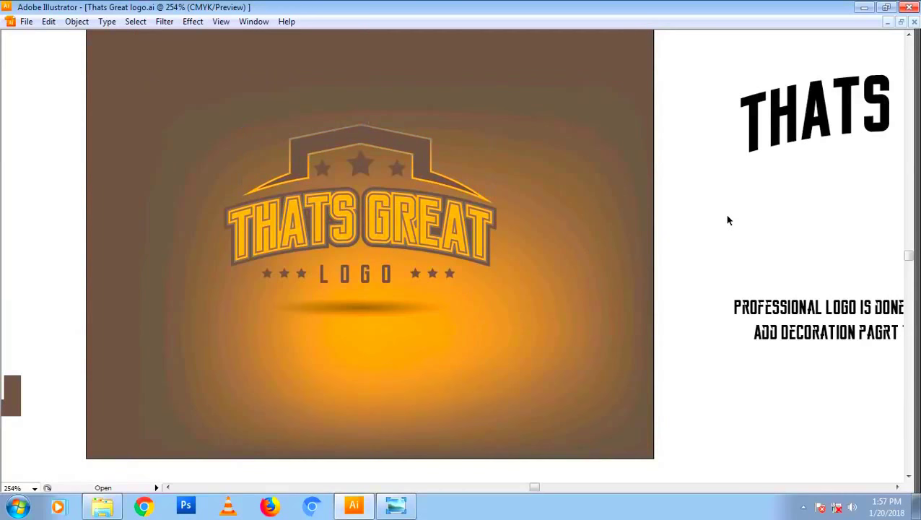
{"action": "left_click", "coordinate": [437, 139]}
{"action": "left_click", "coordinate": [371, 80]}
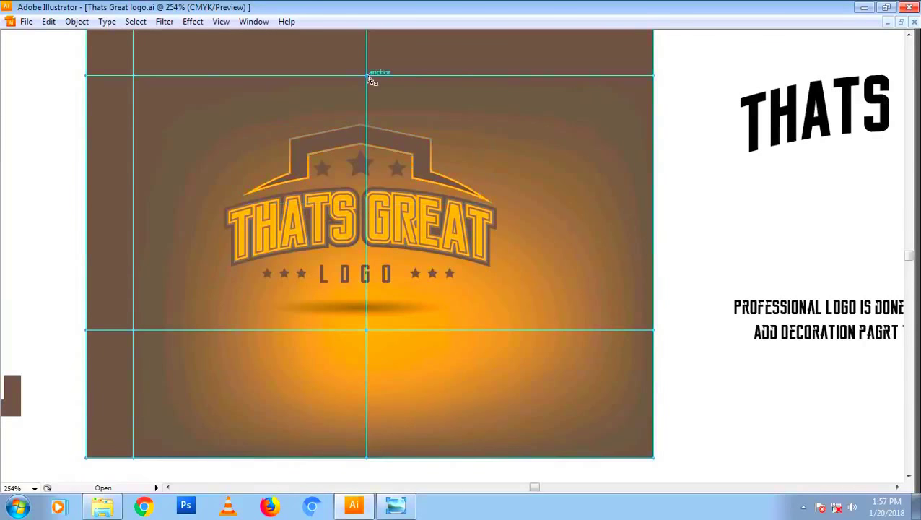
Step: Recolour a mesh point to widen and centre the glow, hide guides, and zoom to 200%
{"action": "left_click", "coordinate": [530, 290]}
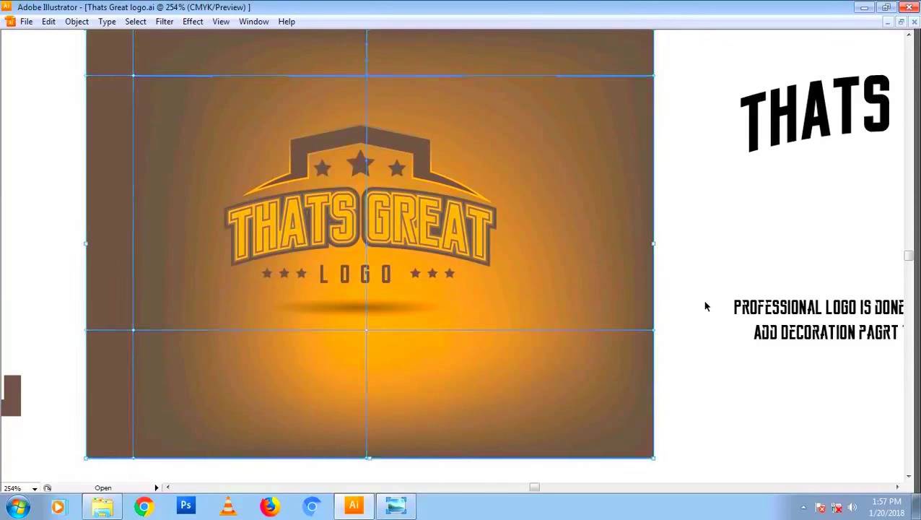
{"action": "key", "text": "ctrl+semicolon"}
{"action": "key", "text": "ctrl+minus"}
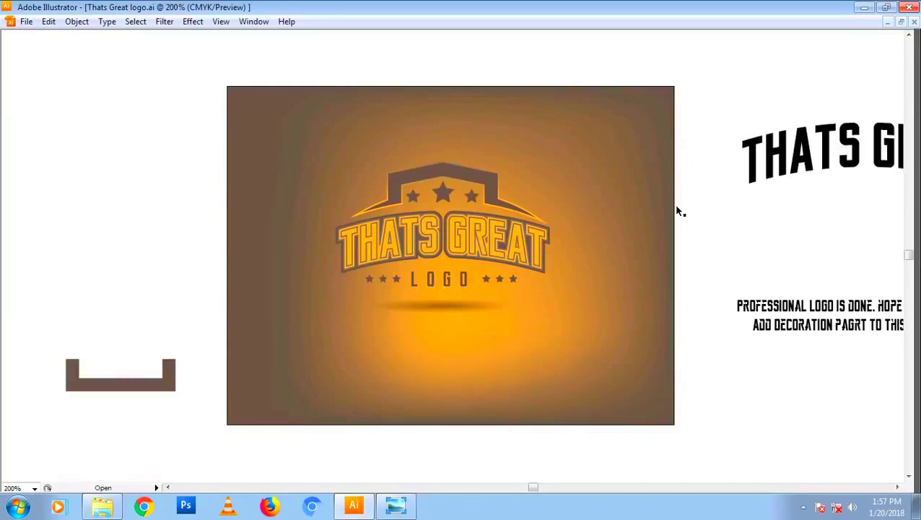
{"action": "left_click", "coordinate": [643, 197]}
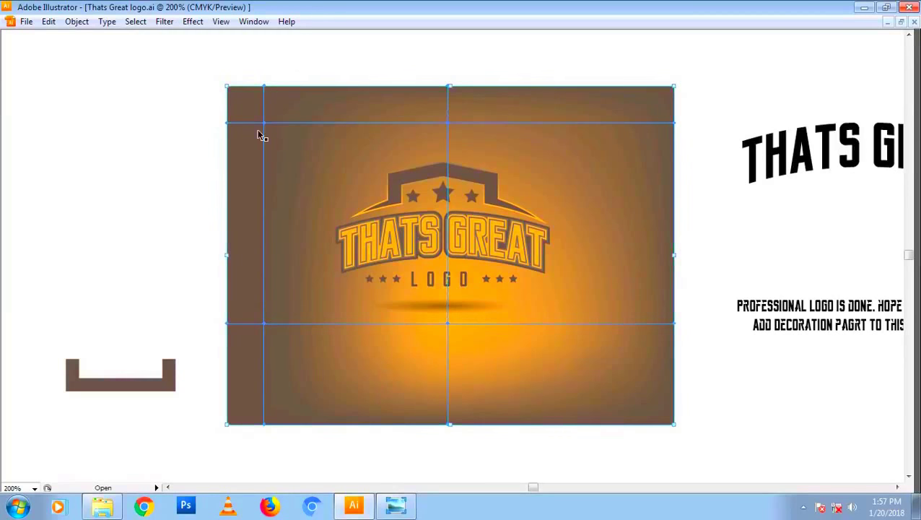
Step: Show the panels and try 50%, 80% and 90% opacity on the mesh background
{"action": "key", "text": "Tab"}
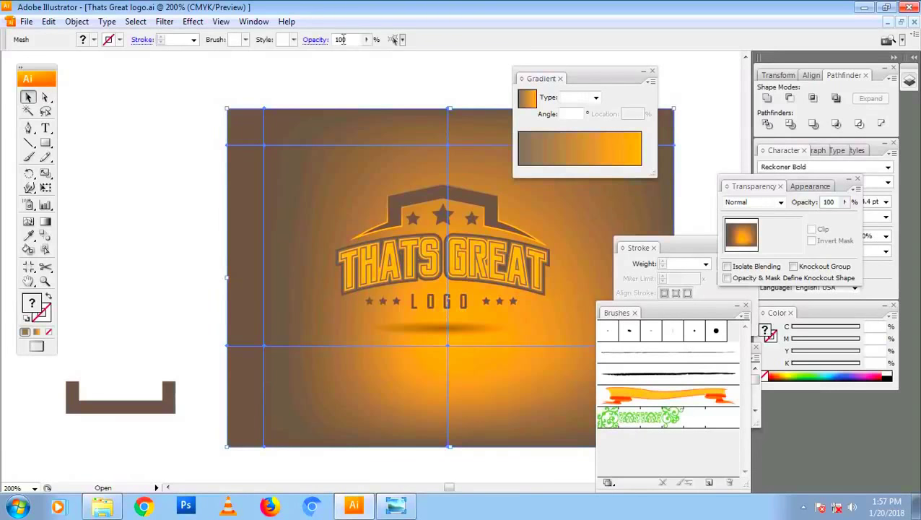
{"action": "type", "text": "50"}
{"action": "key", "text": "Return"}
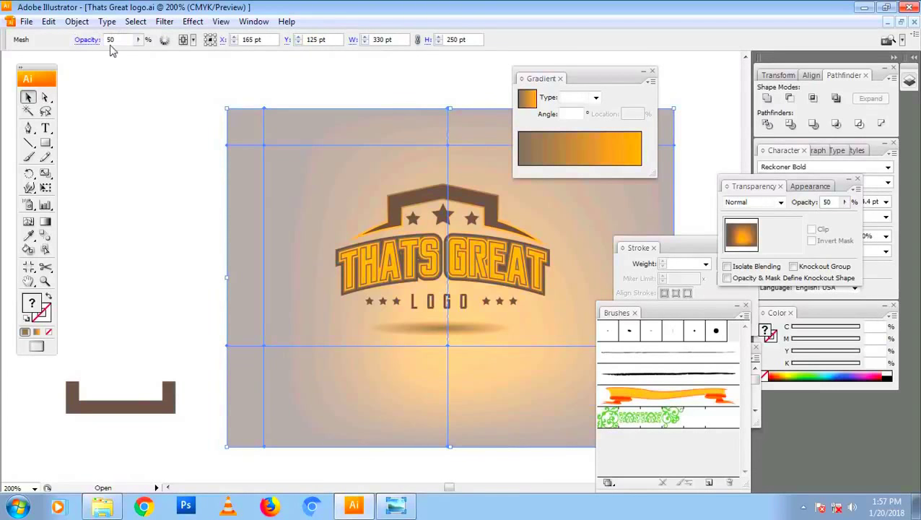
{"action": "key", "text": "ctrl+a"}
{"action": "key", "text": "Return"}
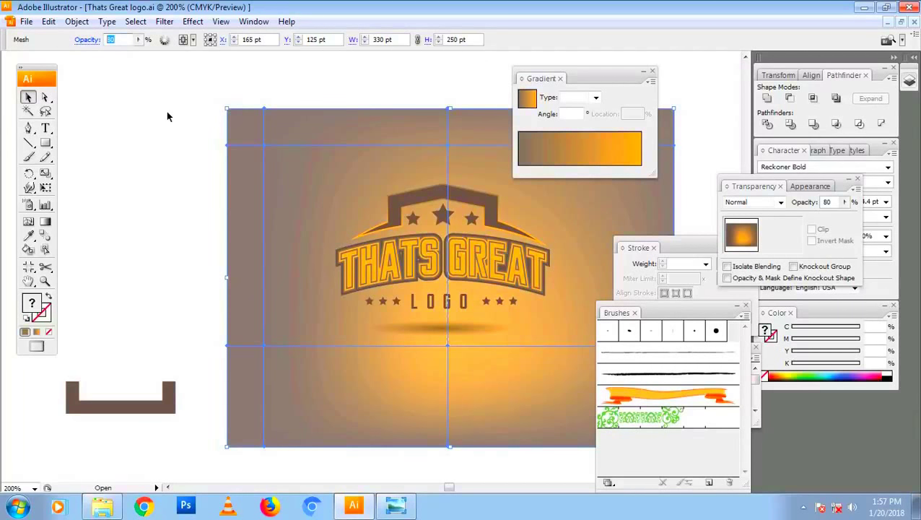
{"action": "type", "text": "90"}
{"action": "key", "text": "Return"}
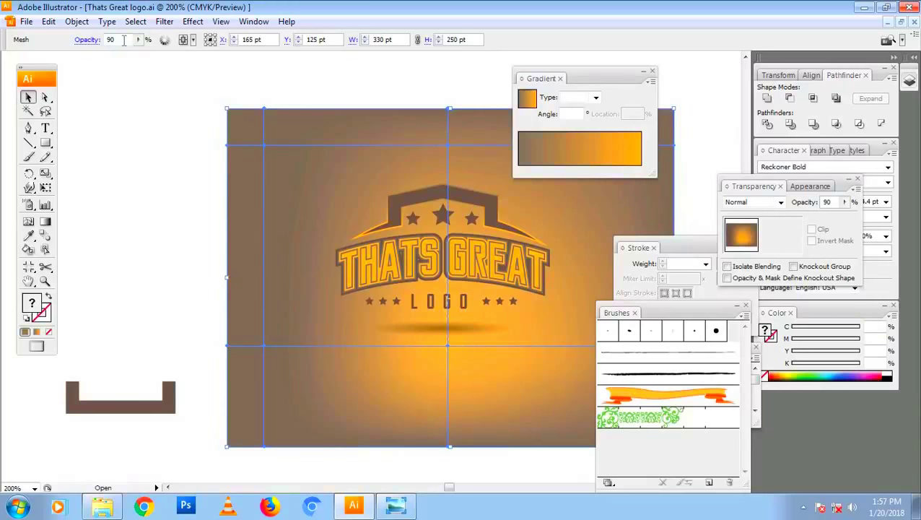
Step: Restore the mesh background to 100% opacity and deselect everything
{"action": "left_click", "coordinate": [121, 39]}
{"action": "type", "text": "00"}
{"action": "key", "text": "Return"}
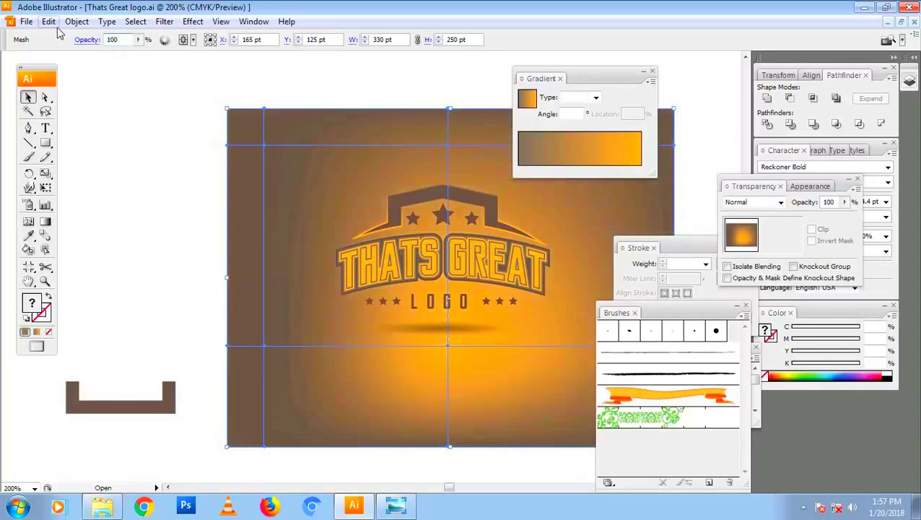
{"action": "left_click", "coordinate": [142, 171]}
{"action": "left_click", "coordinate": [267, 171]}
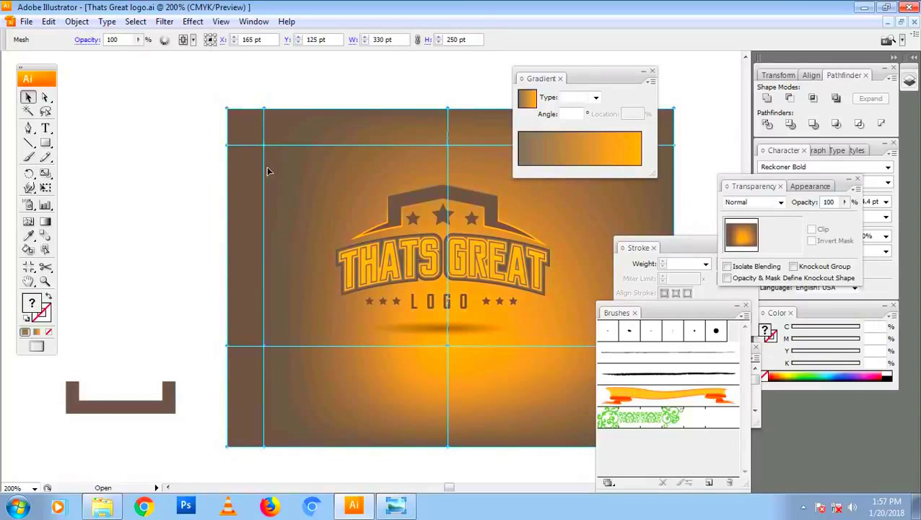
{"action": "key", "text": "ctrl+shift+a"}
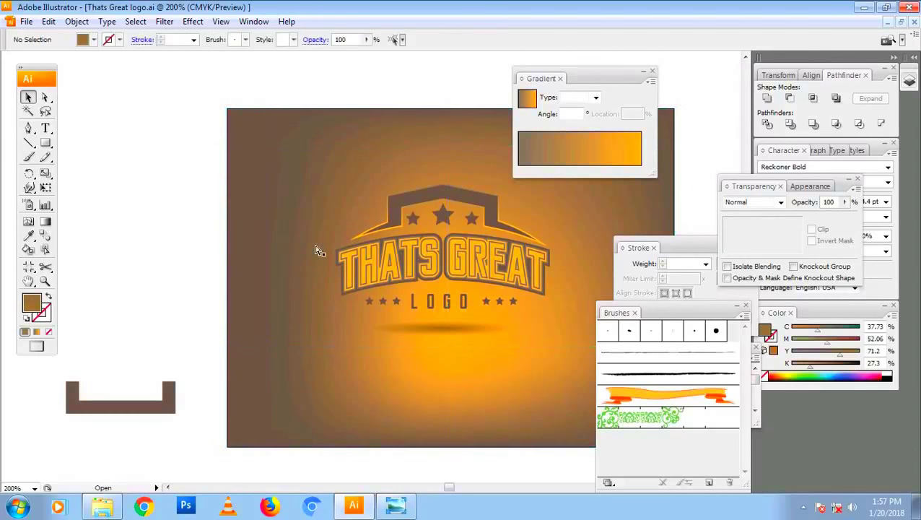
Step: Try Multiply, Normal and Screen blend modes on the mesh background, settling on Overlay
{"action": "left_click", "coordinate": [316, 249]}
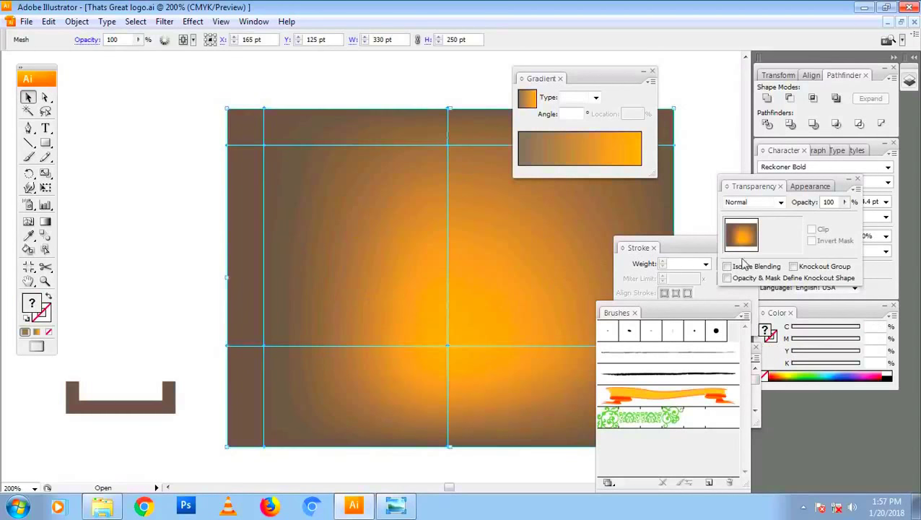
{"action": "left_click", "coordinate": [780, 203]}
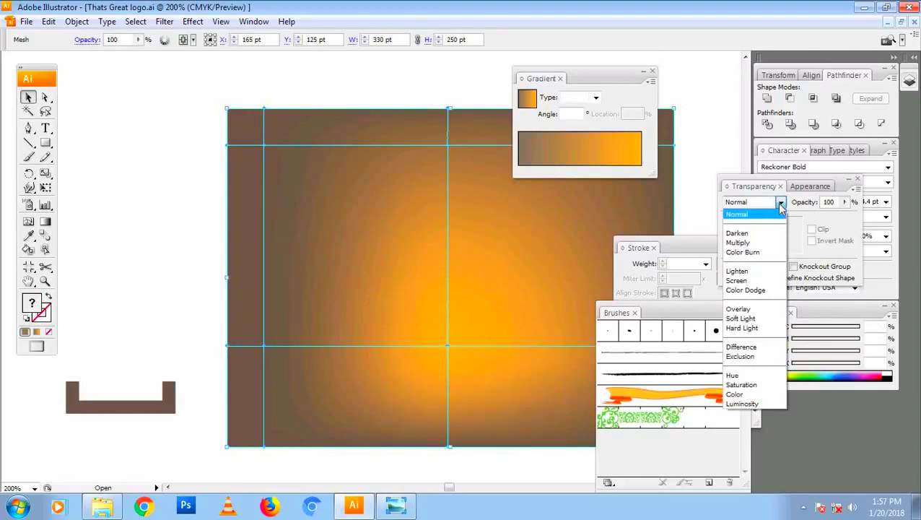
{"action": "left_click", "coordinate": [743, 243]}
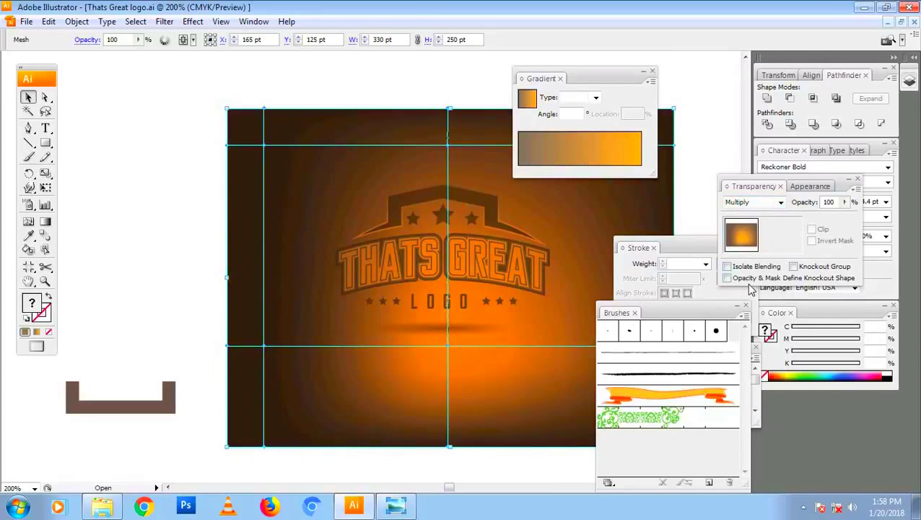
{"action": "left_click", "coordinate": [780, 203]}
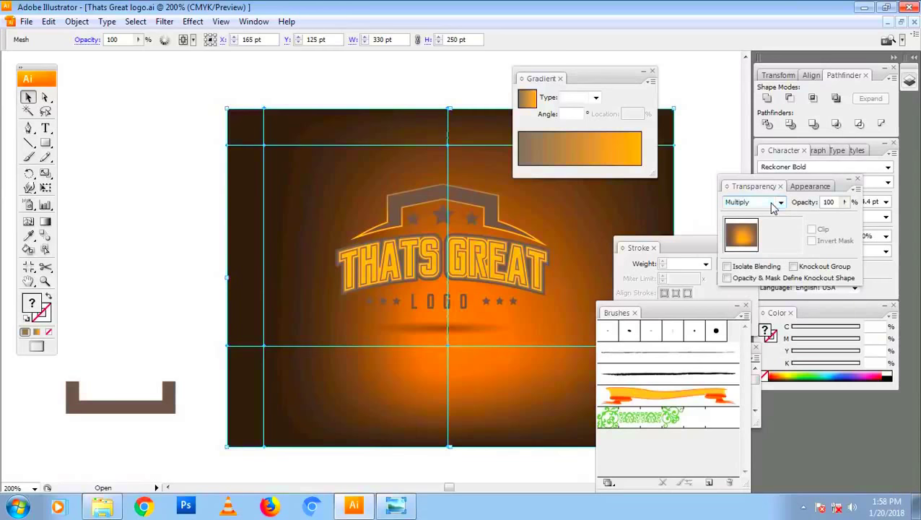
{"action": "left_click", "coordinate": [735, 202]}
{"action": "left_click", "coordinate": [748, 215]}
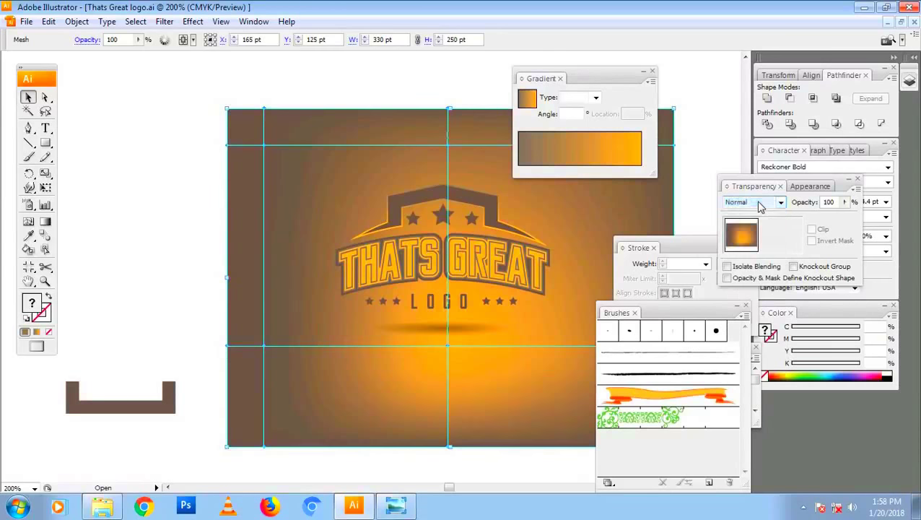
{"action": "left_click", "coordinate": [760, 204]}
{"action": "left_click", "coordinate": [759, 204]}
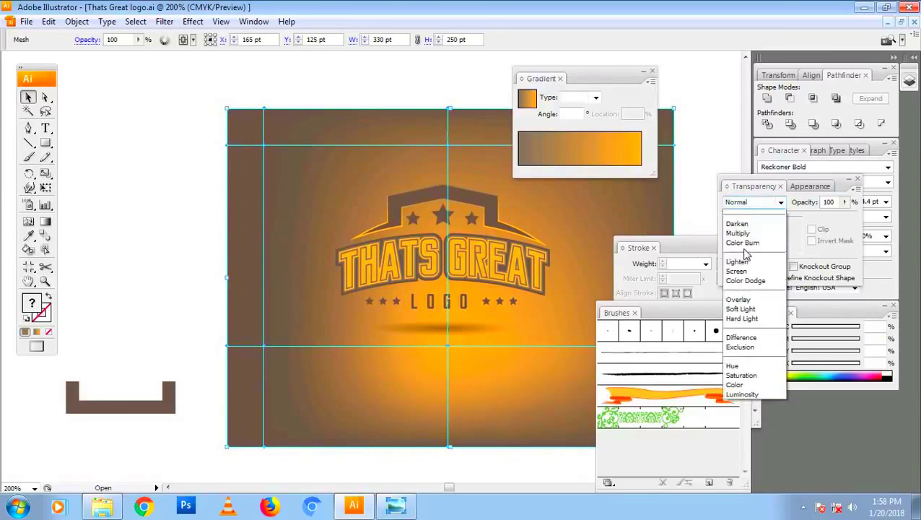
{"action": "left_click", "coordinate": [735, 281]}
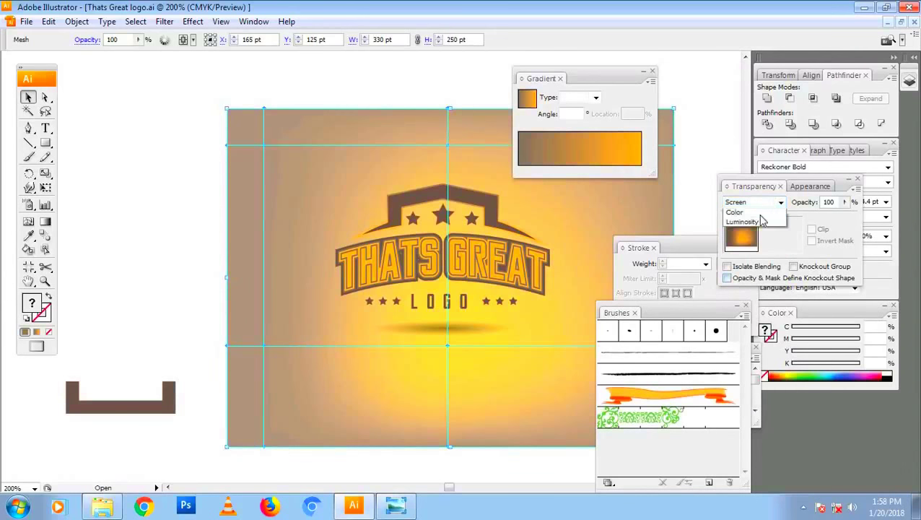
{"action": "left_click", "coordinate": [759, 203]}
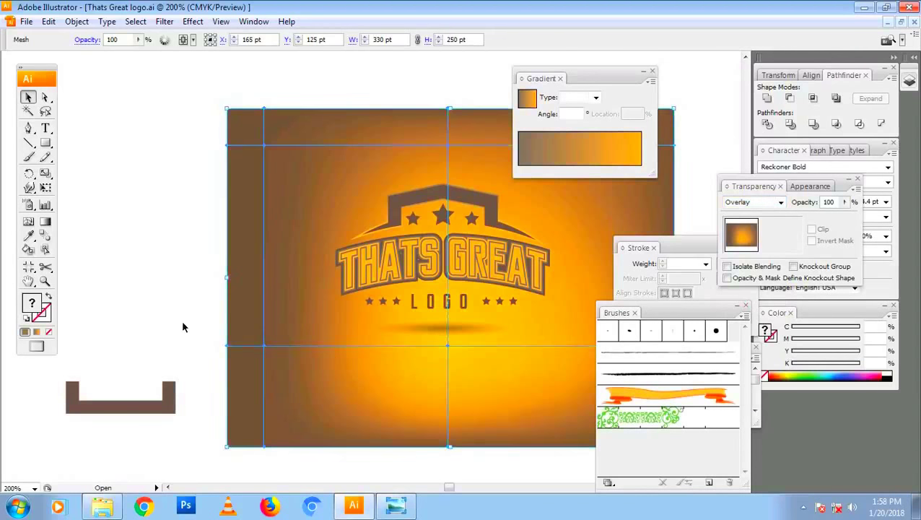
{"action": "left_click", "coordinate": [191, 339]}
Step: With panels hidden, marquee-select the lower horizontal mesh line and nudge it down
{"action": "key", "text": "Tab"}
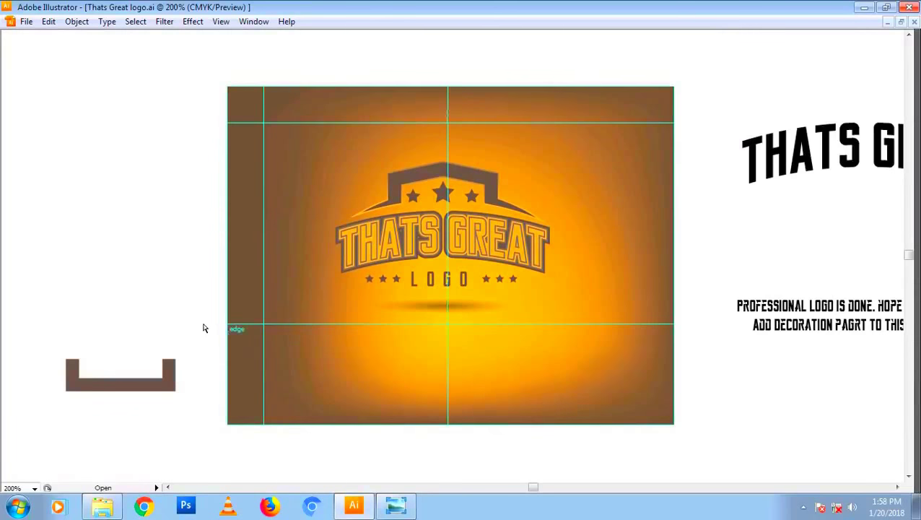
{"action": "left_click_drag", "start_coordinate": [532, 314], "coordinate": [354, 343]}
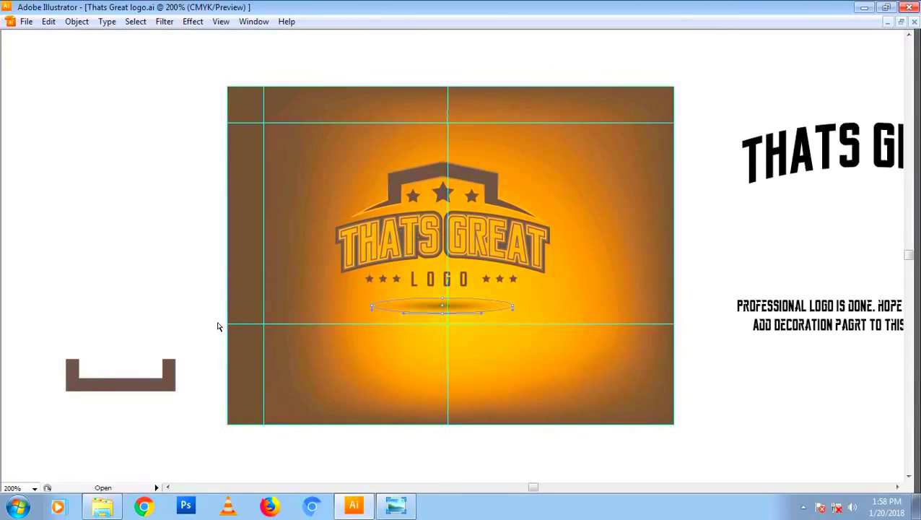
{"action": "left_click_drag", "start_coordinate": [217, 320], "coordinate": [737, 342]}
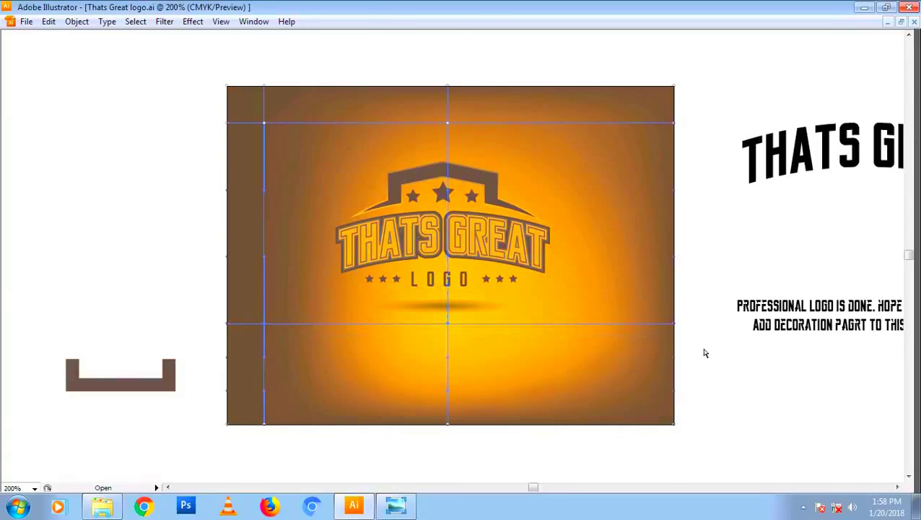
{"action": "key", "text": "Down"}
{"action": "key", "text": "Down"}
{"action": "key", "text": "Down"}
{"action": "key", "text": "Down"}
{"action": "key", "text": "Down"}
{"action": "key", "text": "Down"}
{"action": "key", "text": "Down"}
{"action": "key", "text": "Down"}
{"action": "key", "text": "Down"}
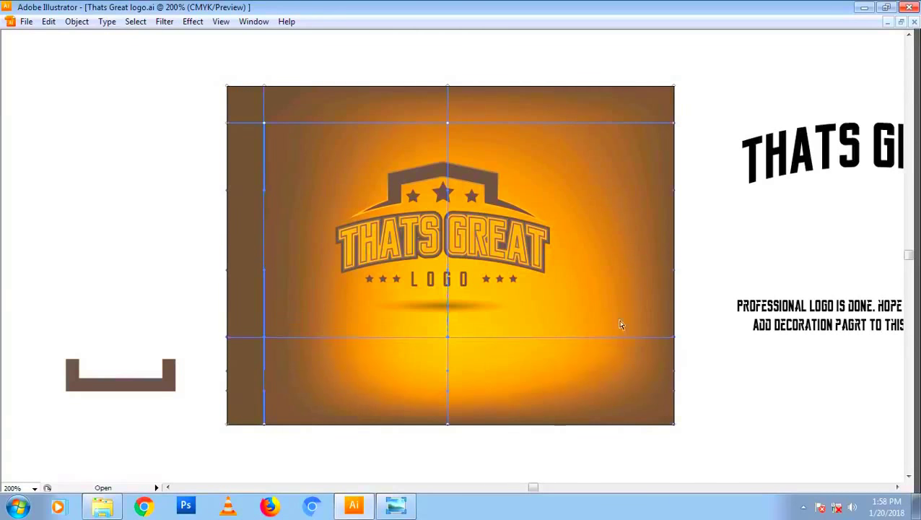
{"action": "key", "text": "Tab"}
Step: Add a mesh point near the bottom centre, colour it brown, and darken it to K 90%
{"action": "left_click", "coordinate": [85, 280]}
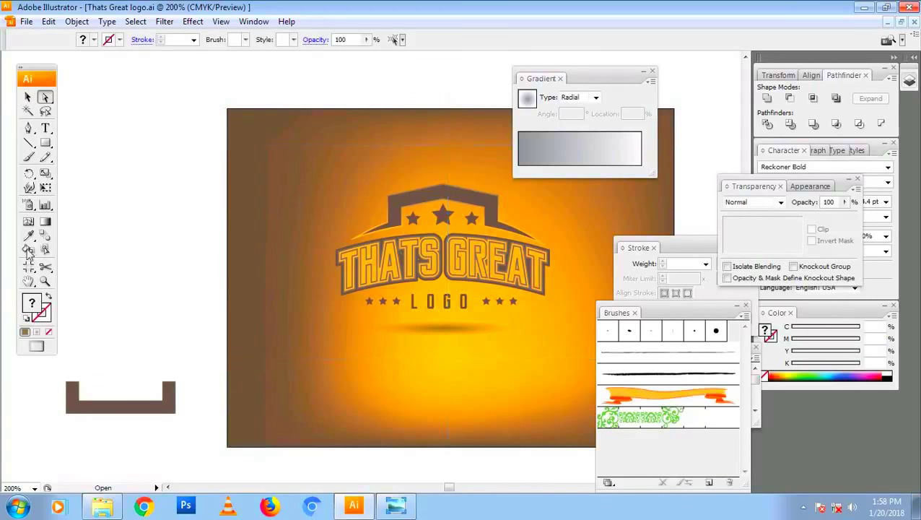
{"action": "left_click", "coordinate": [29, 223]}
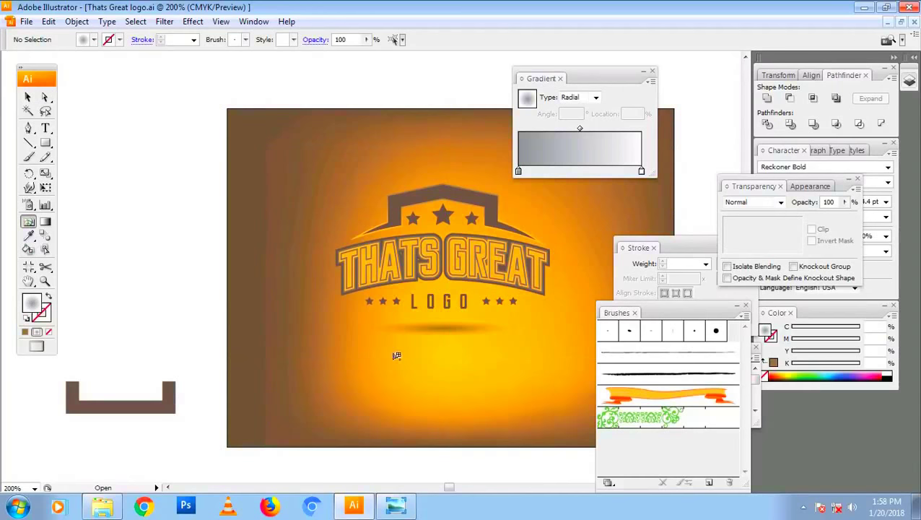
{"action": "left_click", "coordinate": [448, 383]}
{"action": "key", "text": "i"}
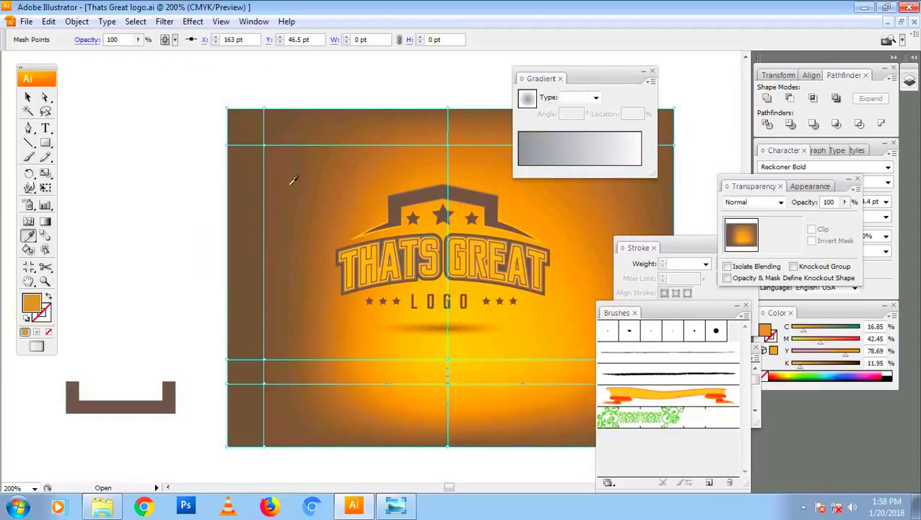
{"action": "left_click", "coordinate": [254, 143]}
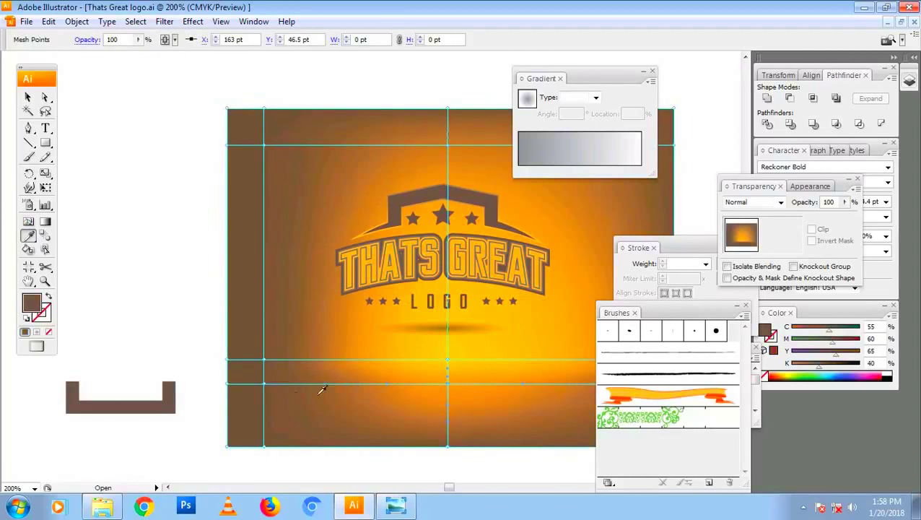
{"action": "left_click", "coordinate": [227, 432]}
{"action": "left_click_drag", "start_coordinate": [837, 368], "coordinate": [855, 368]}
{"action": "key", "text": "v"}
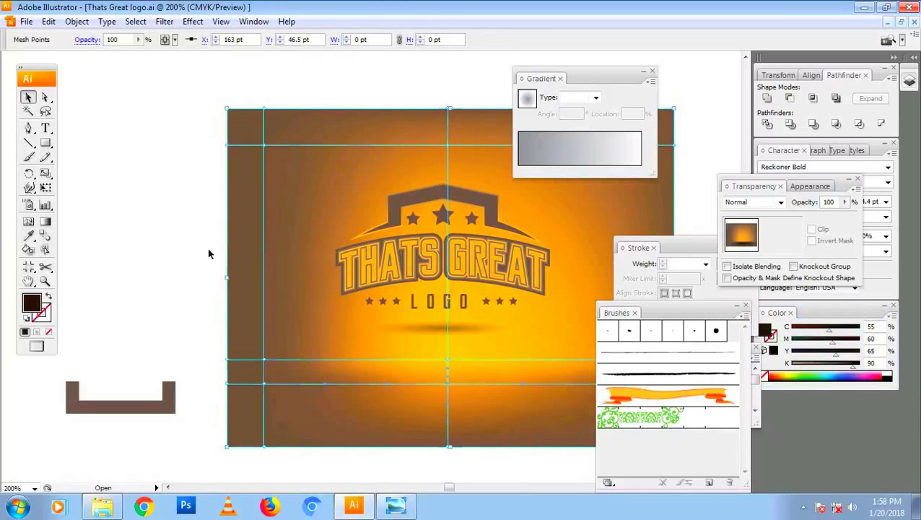
{"action": "left_click", "coordinate": [248, 282]}
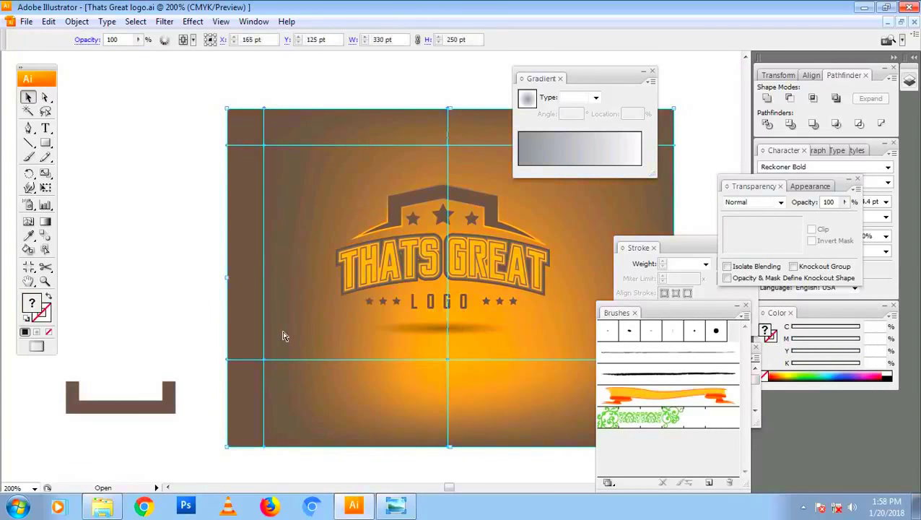
Step: Delete and restore the mesh background, then undo and redo the last mesh edit
{"action": "key", "text": "Delete"}
{"action": "key", "text": "ctrl+z"}
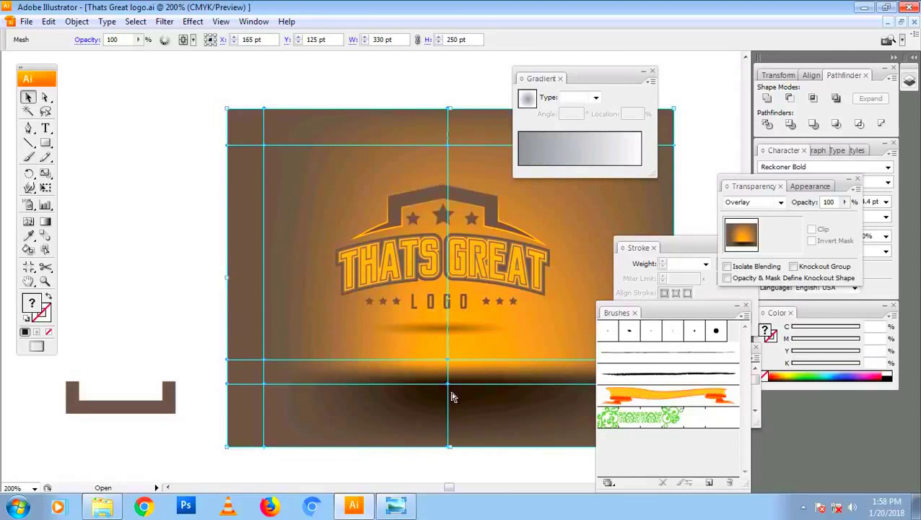
{"action": "key", "text": "a"}
{"action": "key", "text": "ctrl+z"}
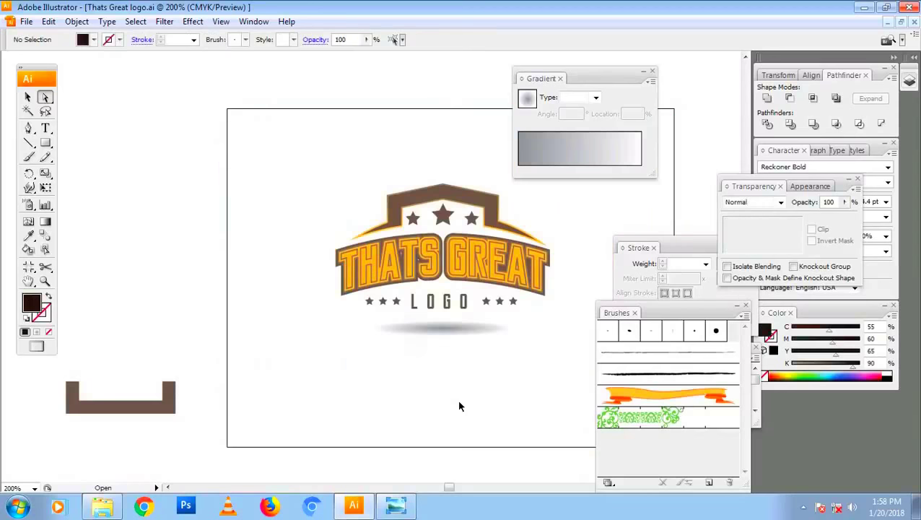
{"action": "key", "text": "ctrl+shift+z"}
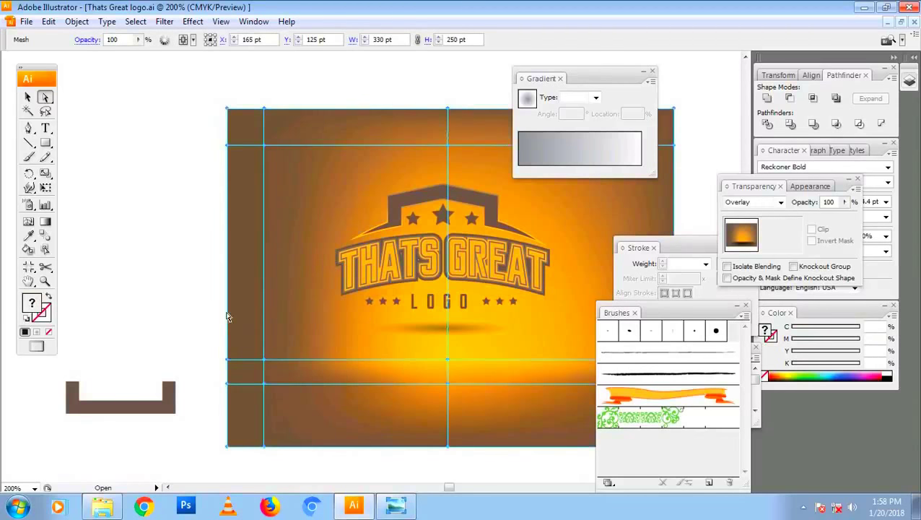
Step: Deselect the mesh, pan the view right, and hide the mesh and guide lines
{"action": "left_click", "coordinate": [193, 308]}
{"action": "key", "text": "v"}
{"action": "left_click", "coordinate": [294, 370]}
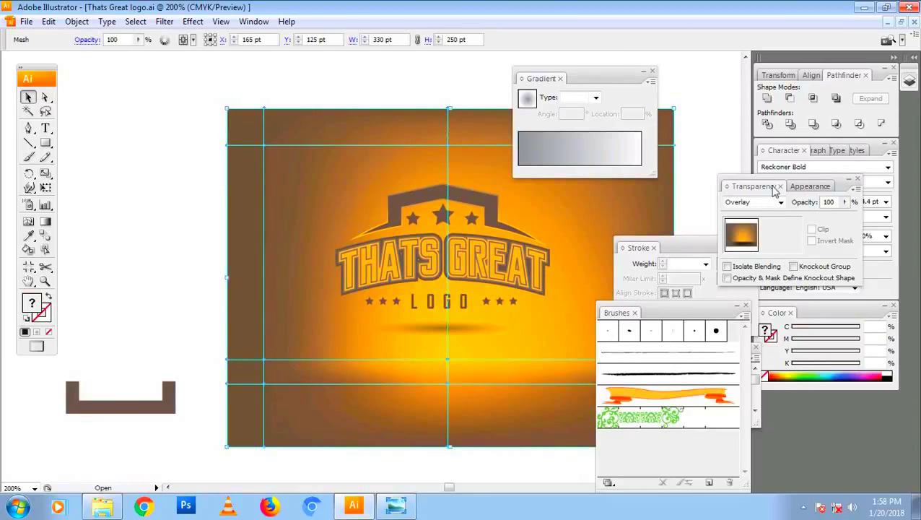
{"action": "left_click", "coordinate": [177, 252]}
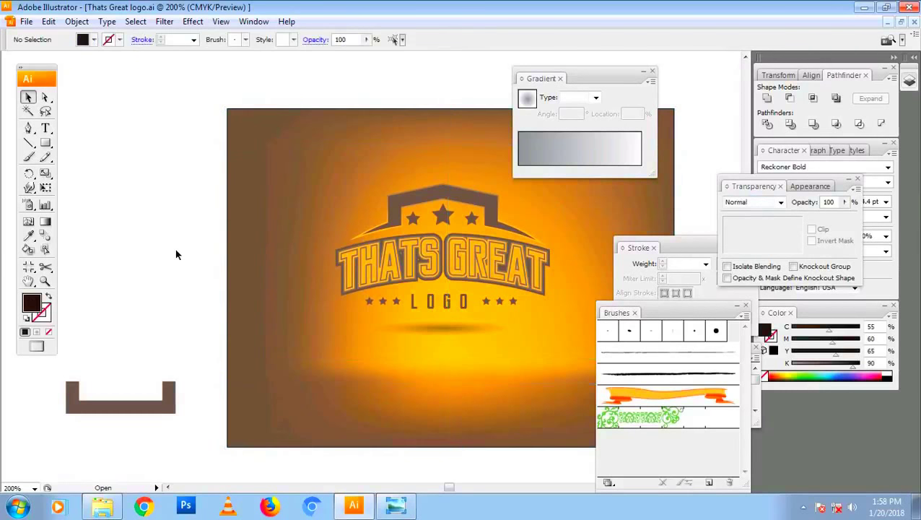
{"action": "scroll", "coordinate": [178, 254], "scroll_direction": "right", "scroll_amount": 3}
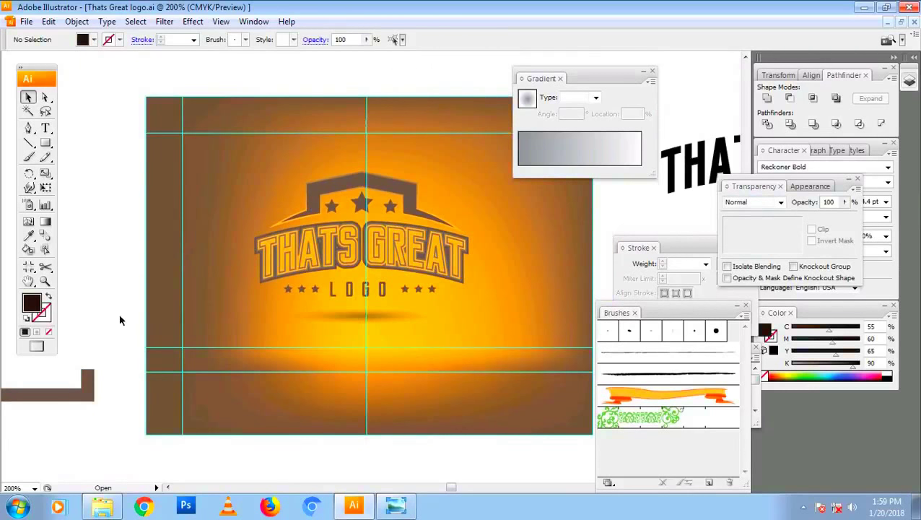
{"action": "key", "text": "ctrl+semicolon"}
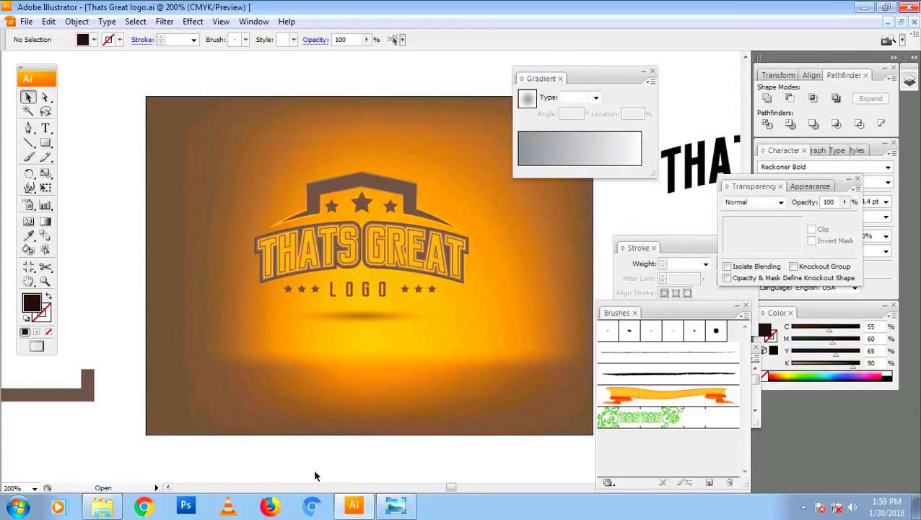
Step: Add a black 'THATS DONE :)' text caption just below the artboard and deselect it
{"action": "key", "text": "t"}
{"action": "left_click", "coordinate": [327, 447]}
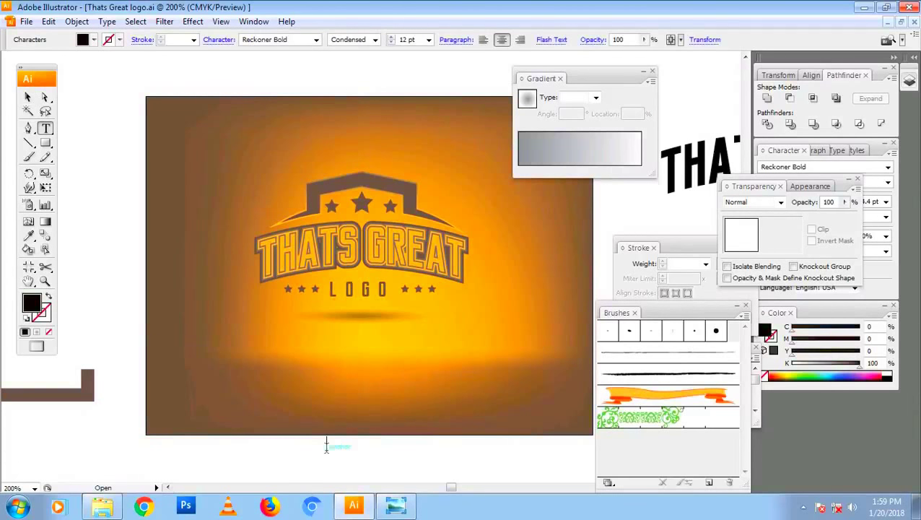
{"action": "type", "text": "THA"}
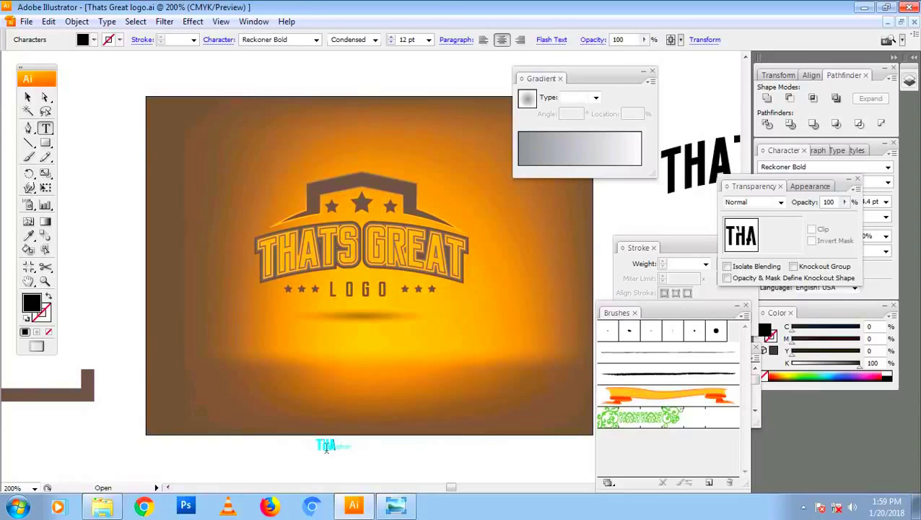
{"action": "type", "text": "TS"}
{"action": "type", "text": " GR"}
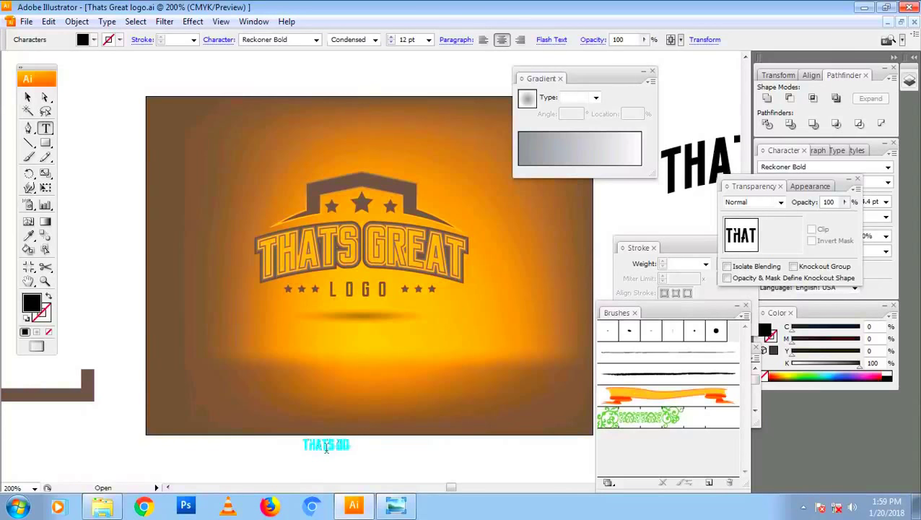
{"action": "type", "text": "NE :)"}
{"action": "left_click", "coordinate": [28, 97]}
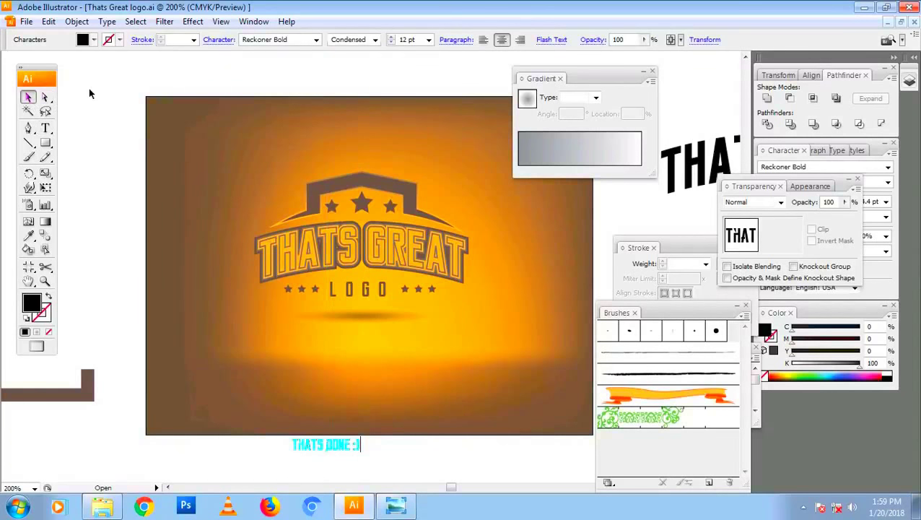
{"action": "left_click", "coordinate": [90, 89]}
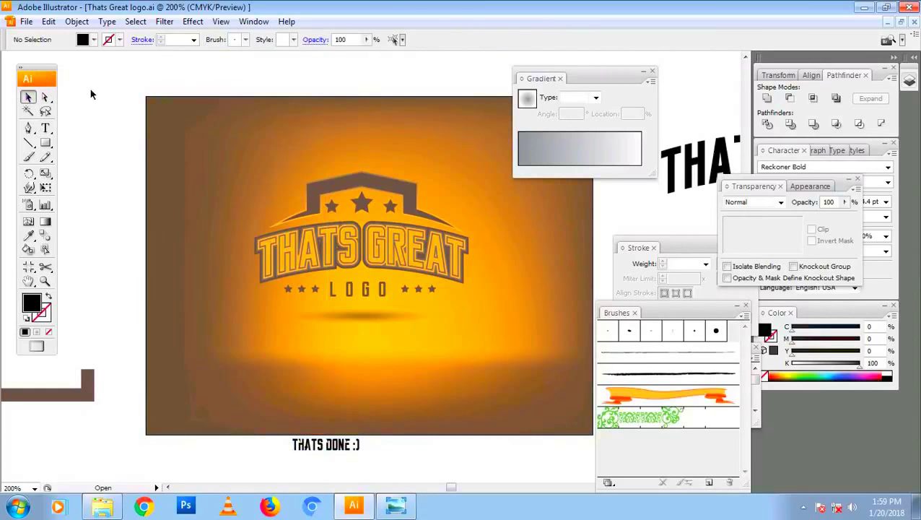